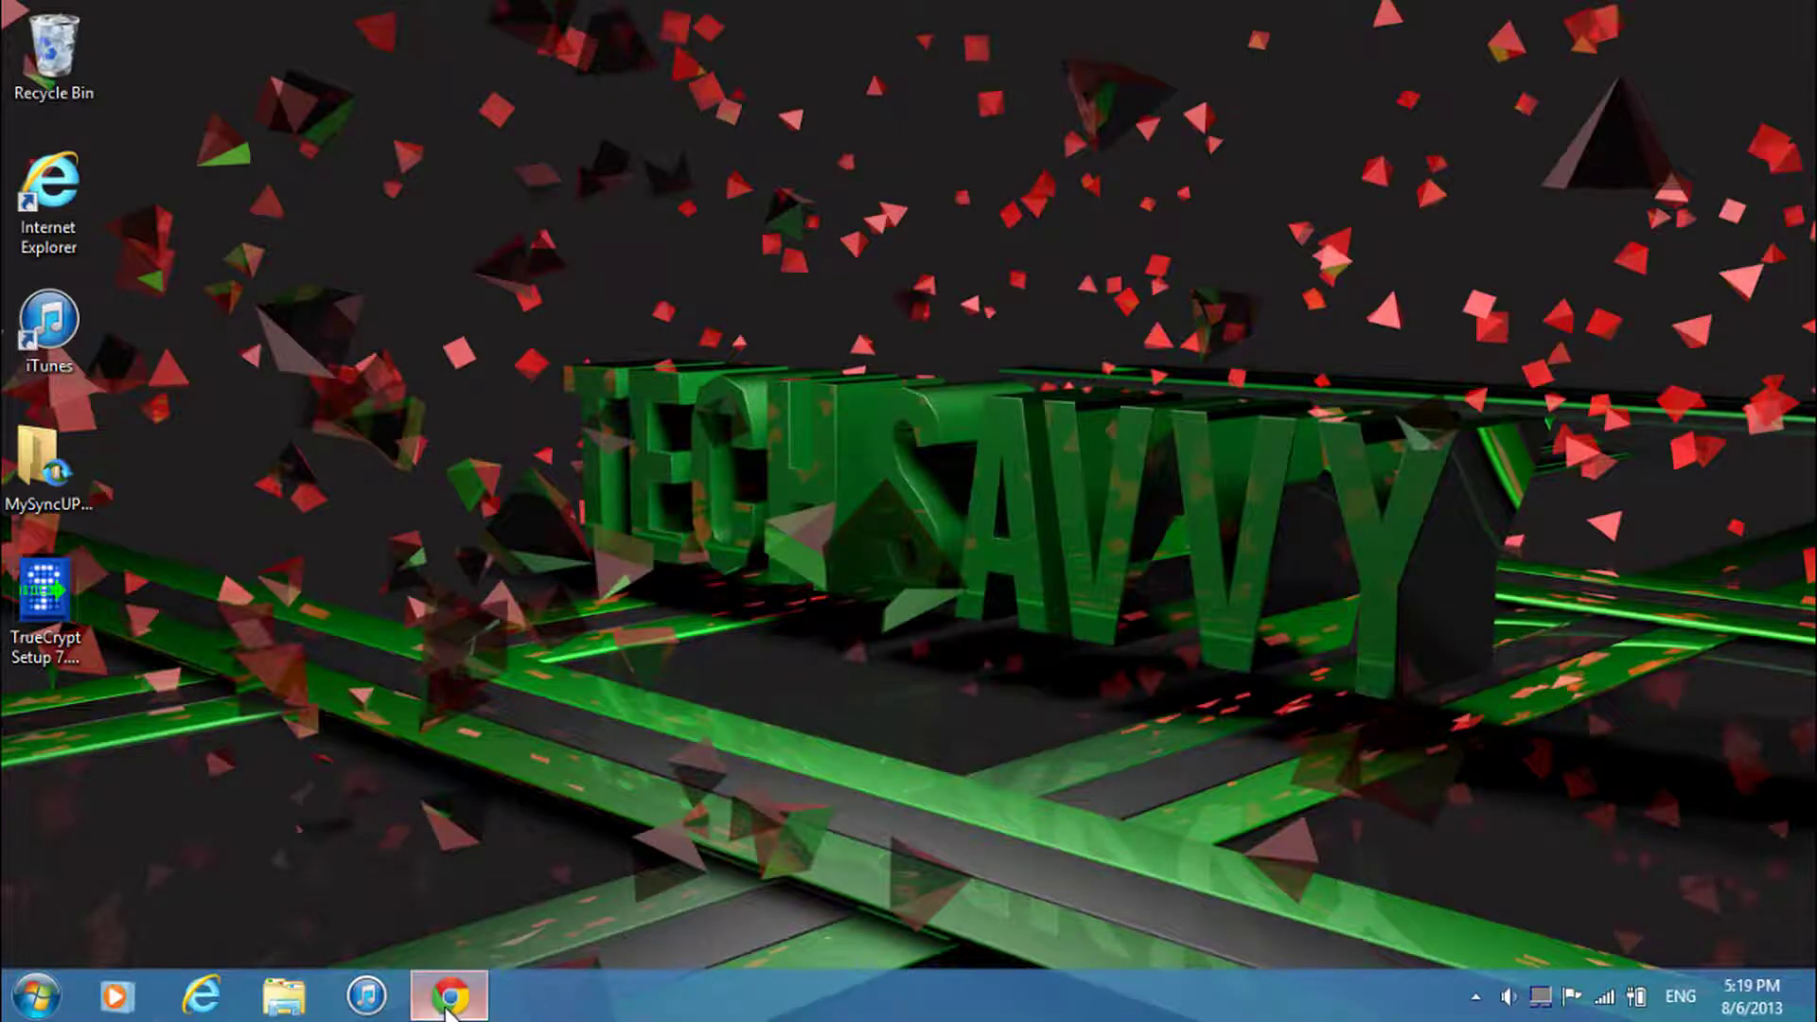
Bring back the browser and open the Downloads page on truecrypt.org.
click(450, 994)
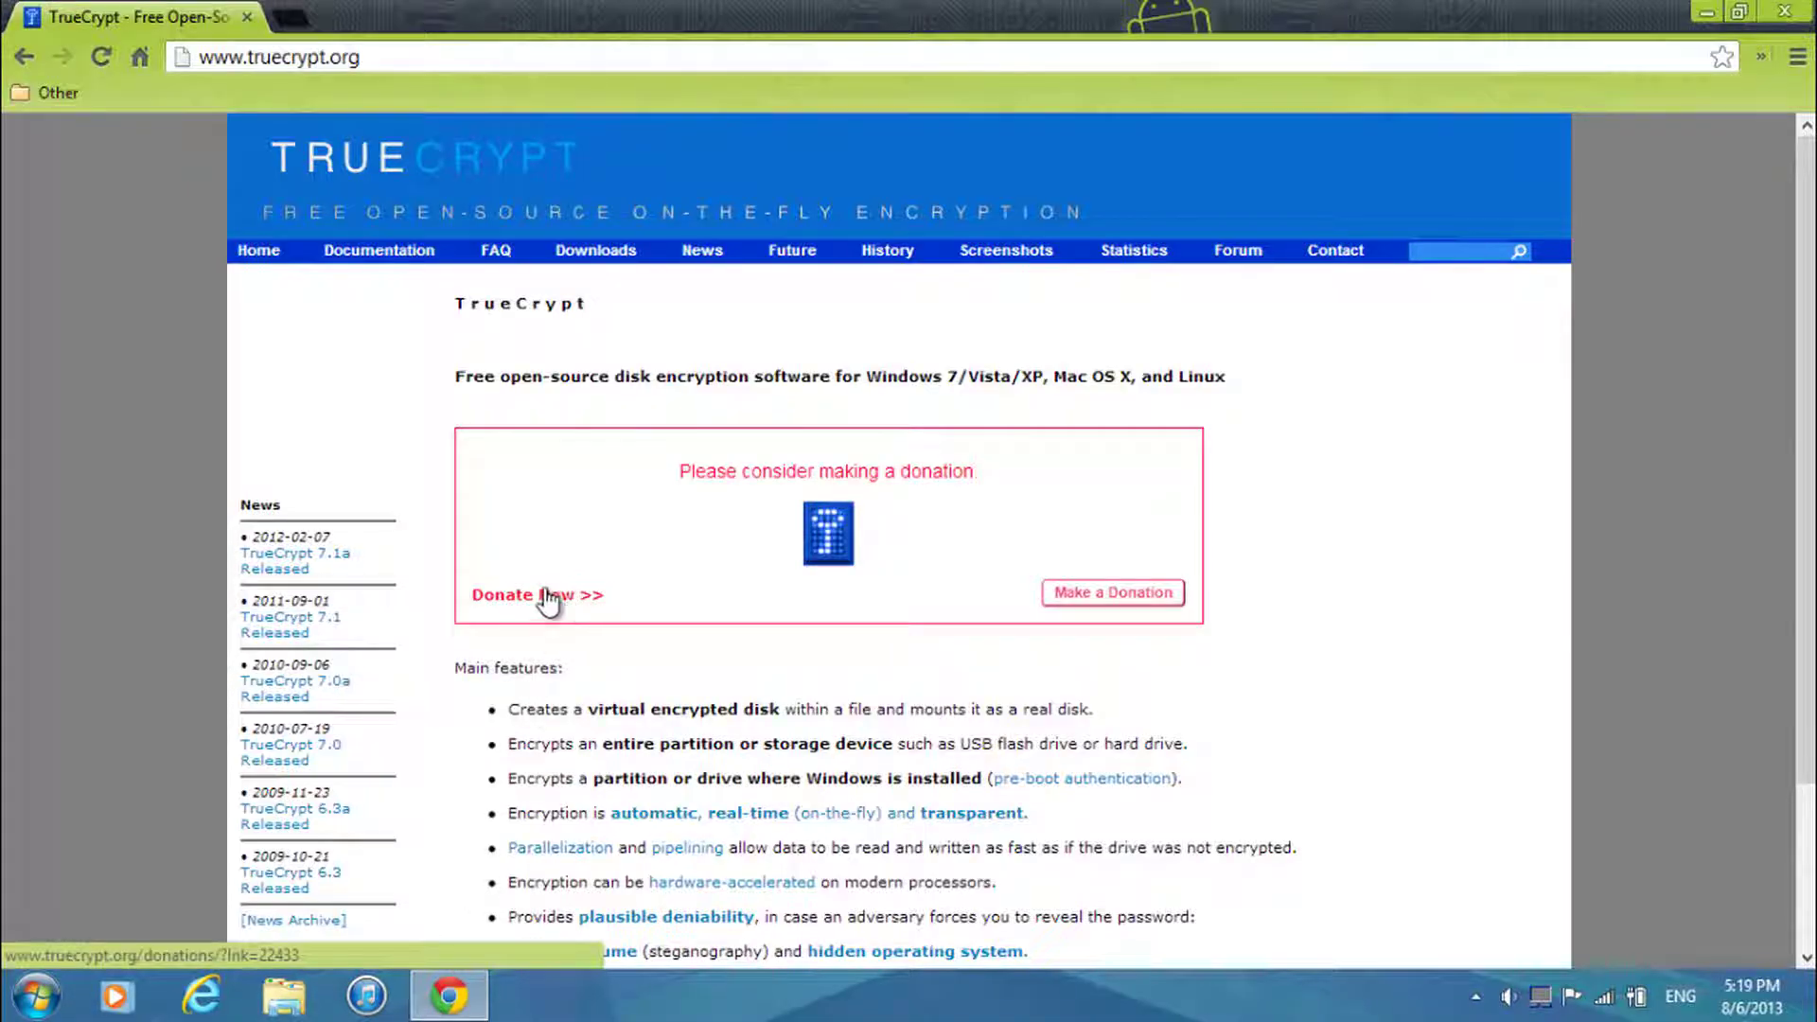
click(584, 252)
scroll(989, 601, down, 2)
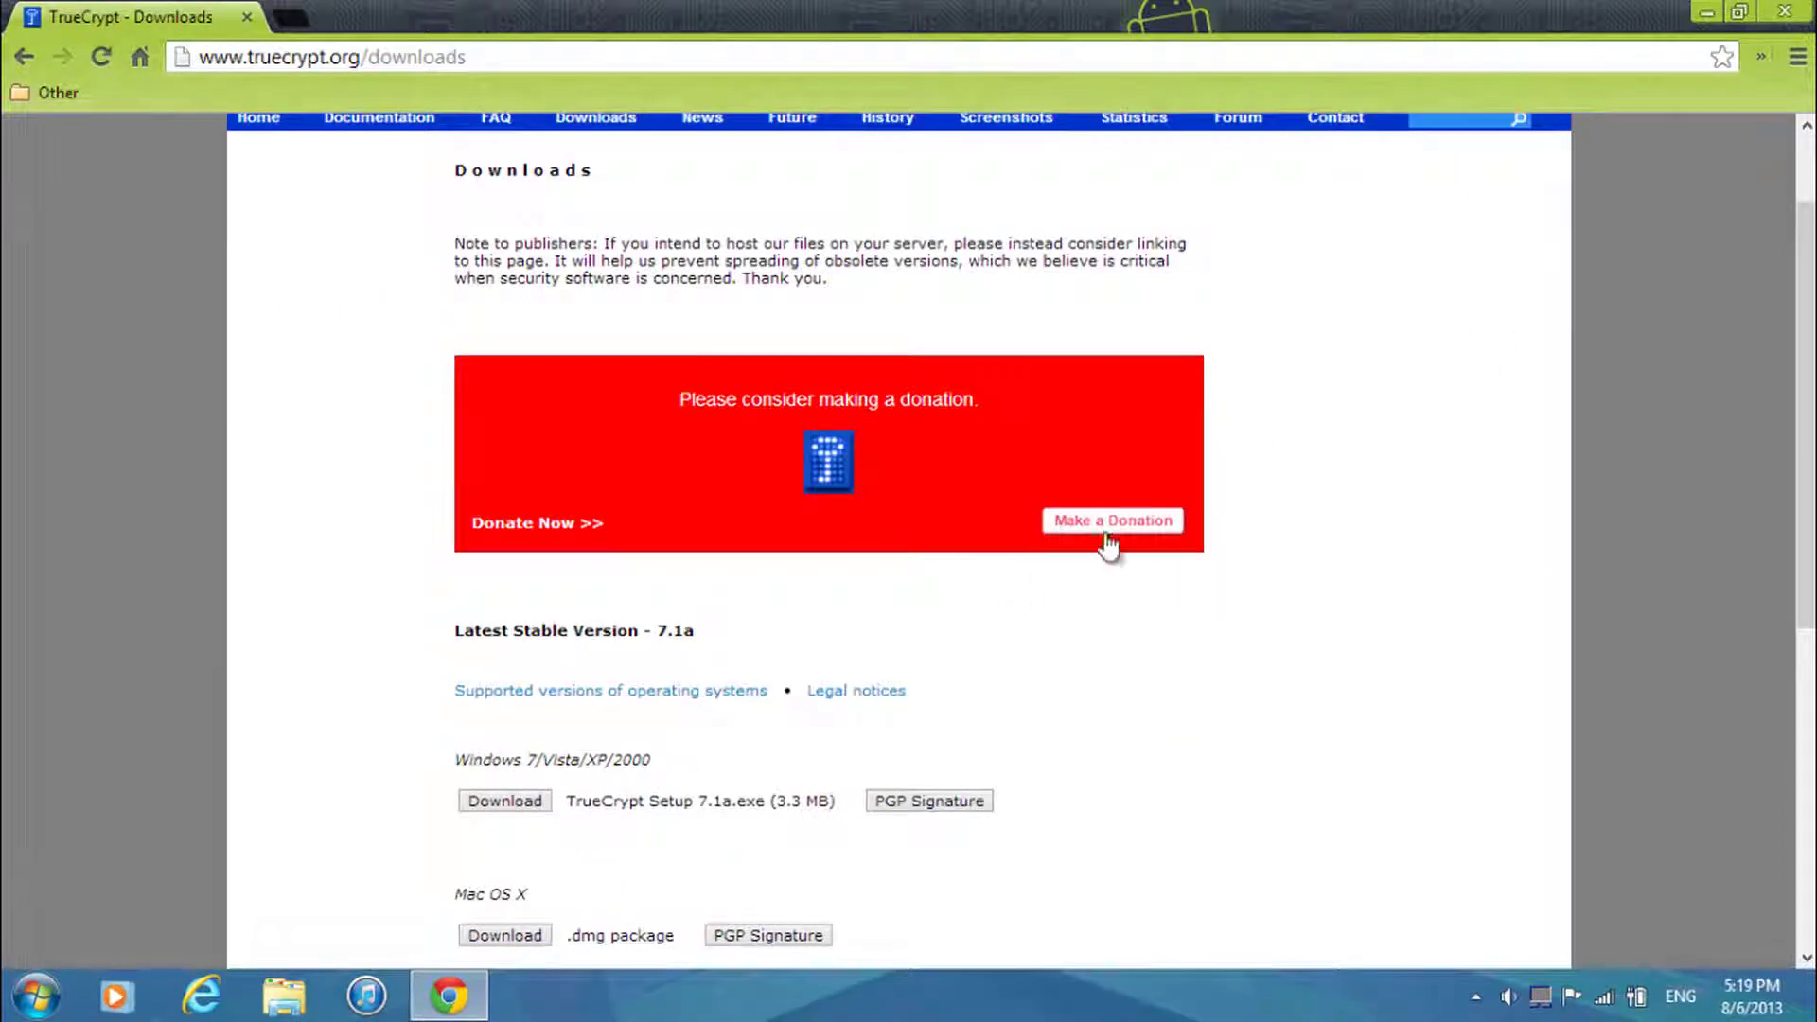
scroll(1104, 527, down, 7)
scroll(697, 274, up, 4)
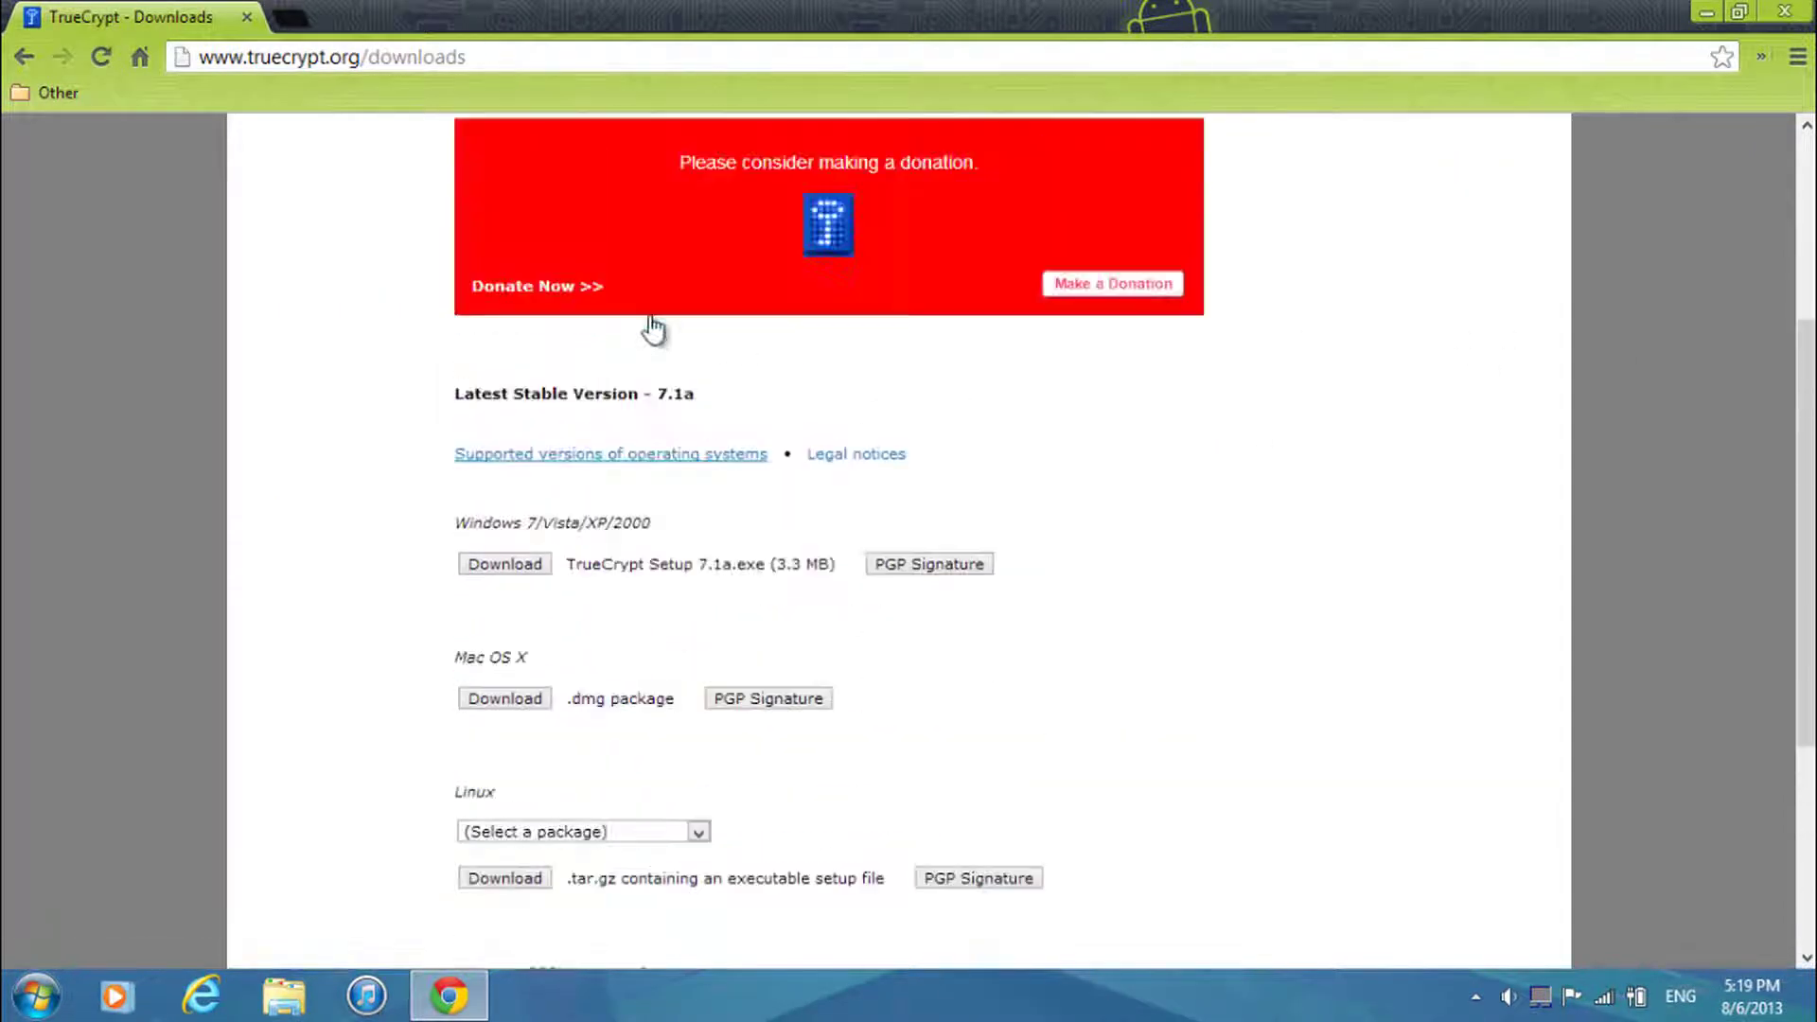
Point out the Windows setup 7.1a file, the Mac .dmg package and the Linux package choices.
drag(621, 572, 690, 550)
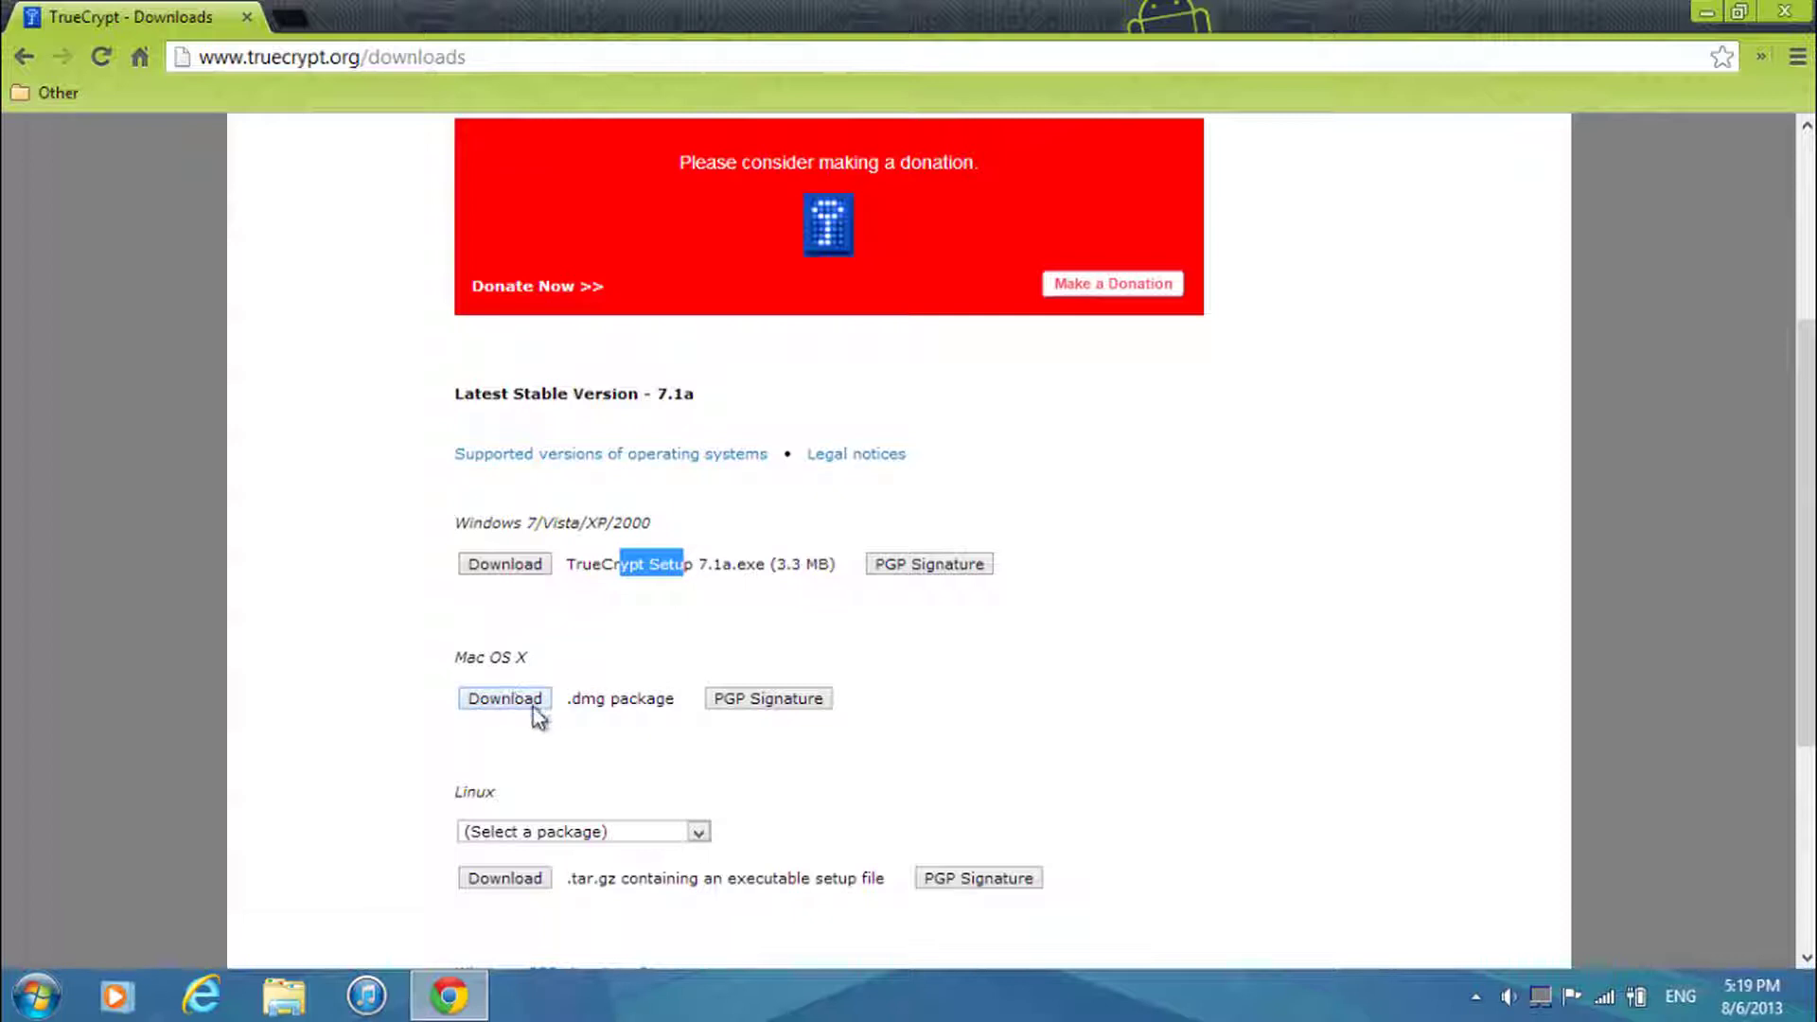
drag(581, 700, 610, 702)
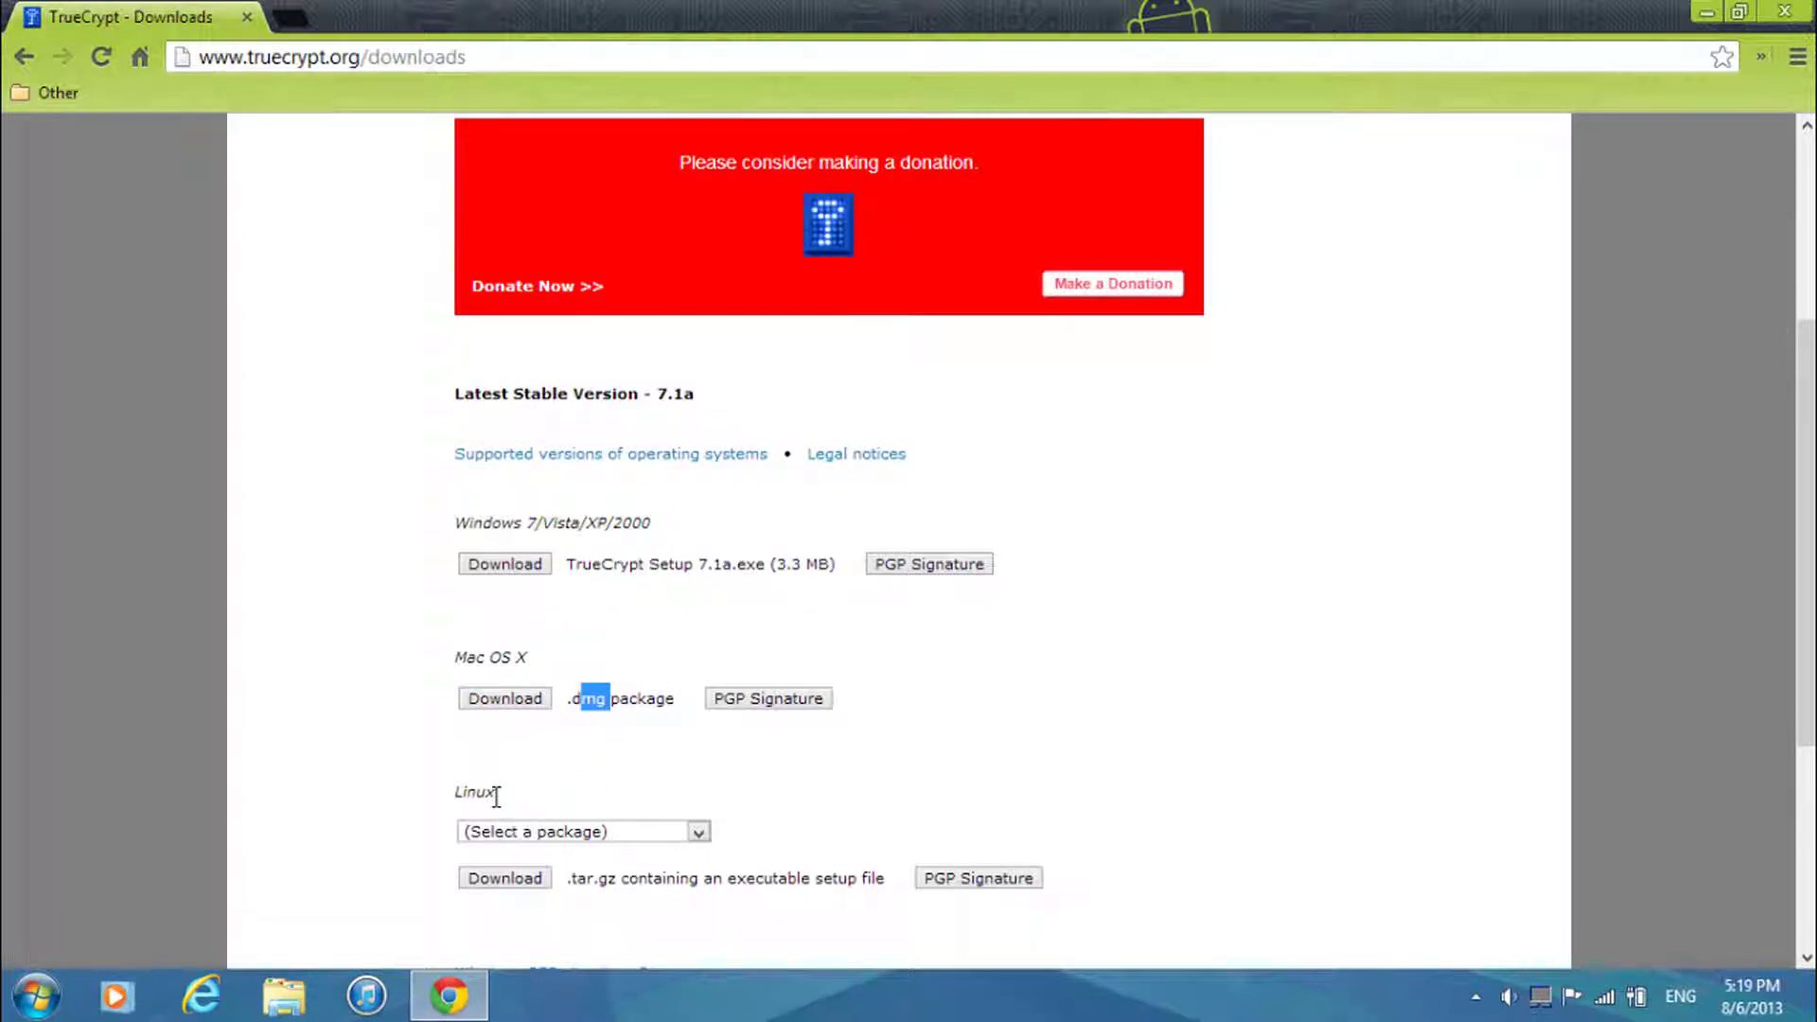
click(558, 833)
click(558, 833)
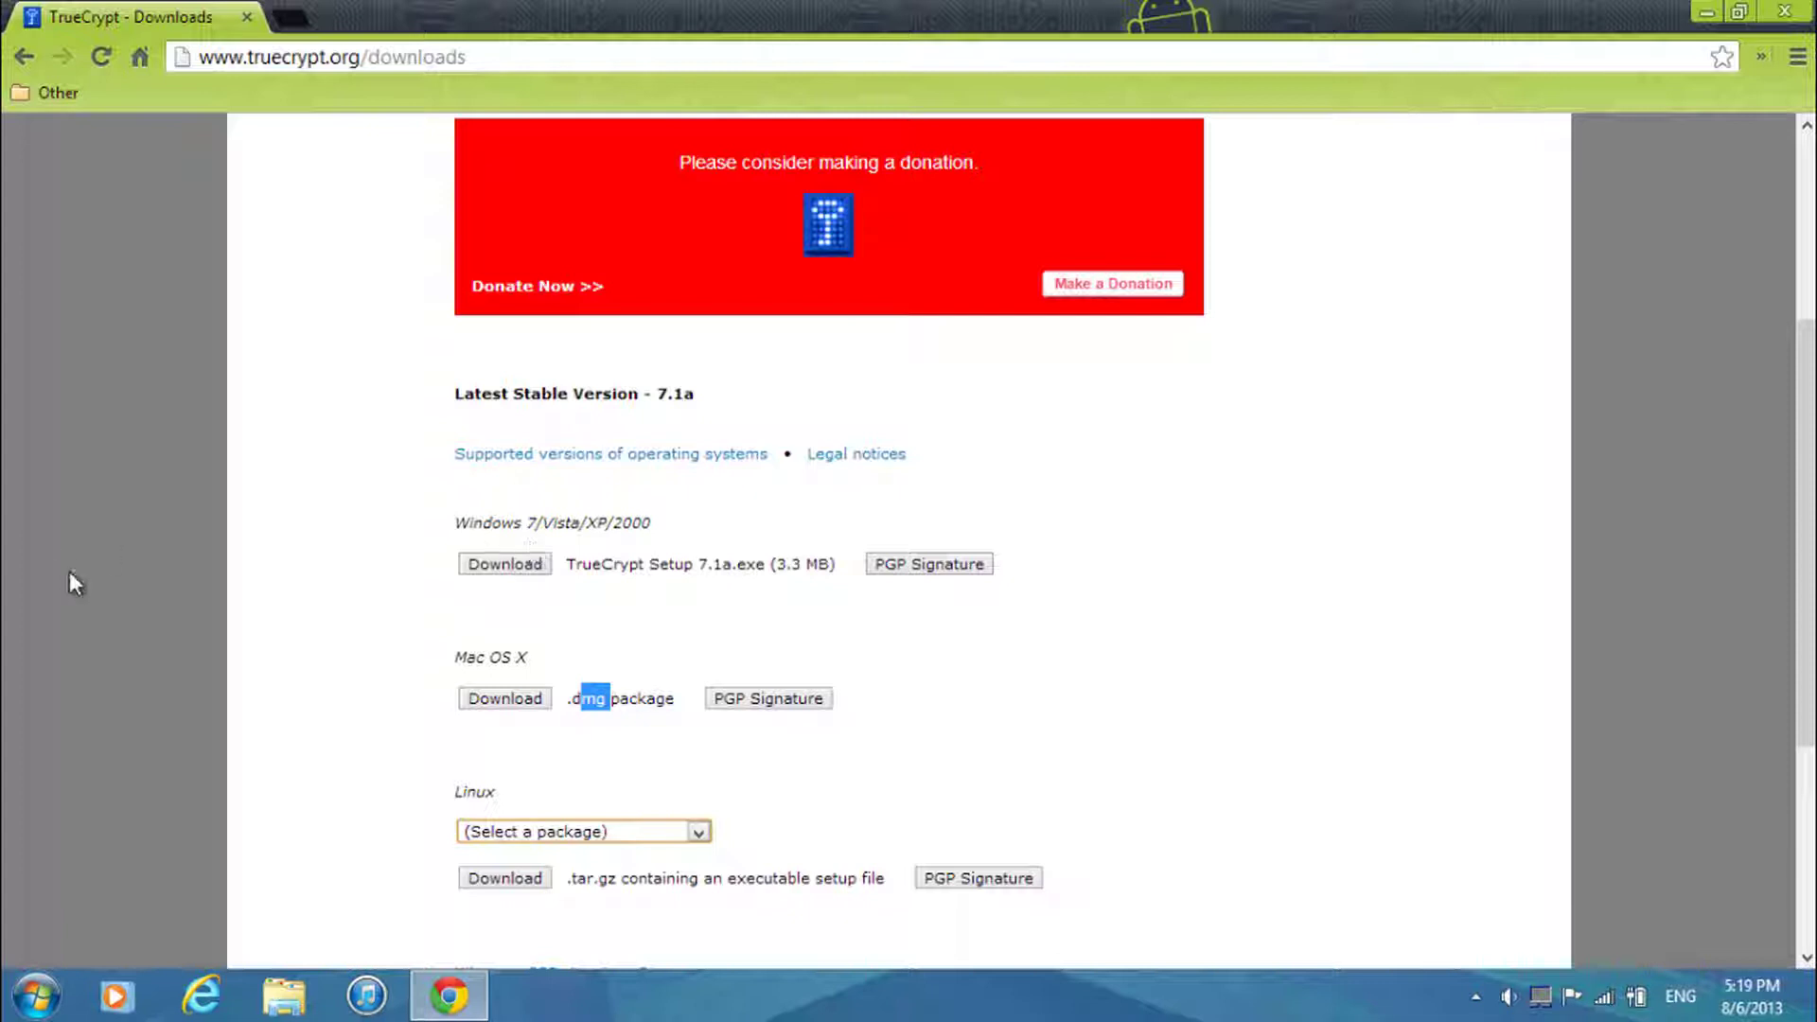
drag(701, 561, 707, 563)
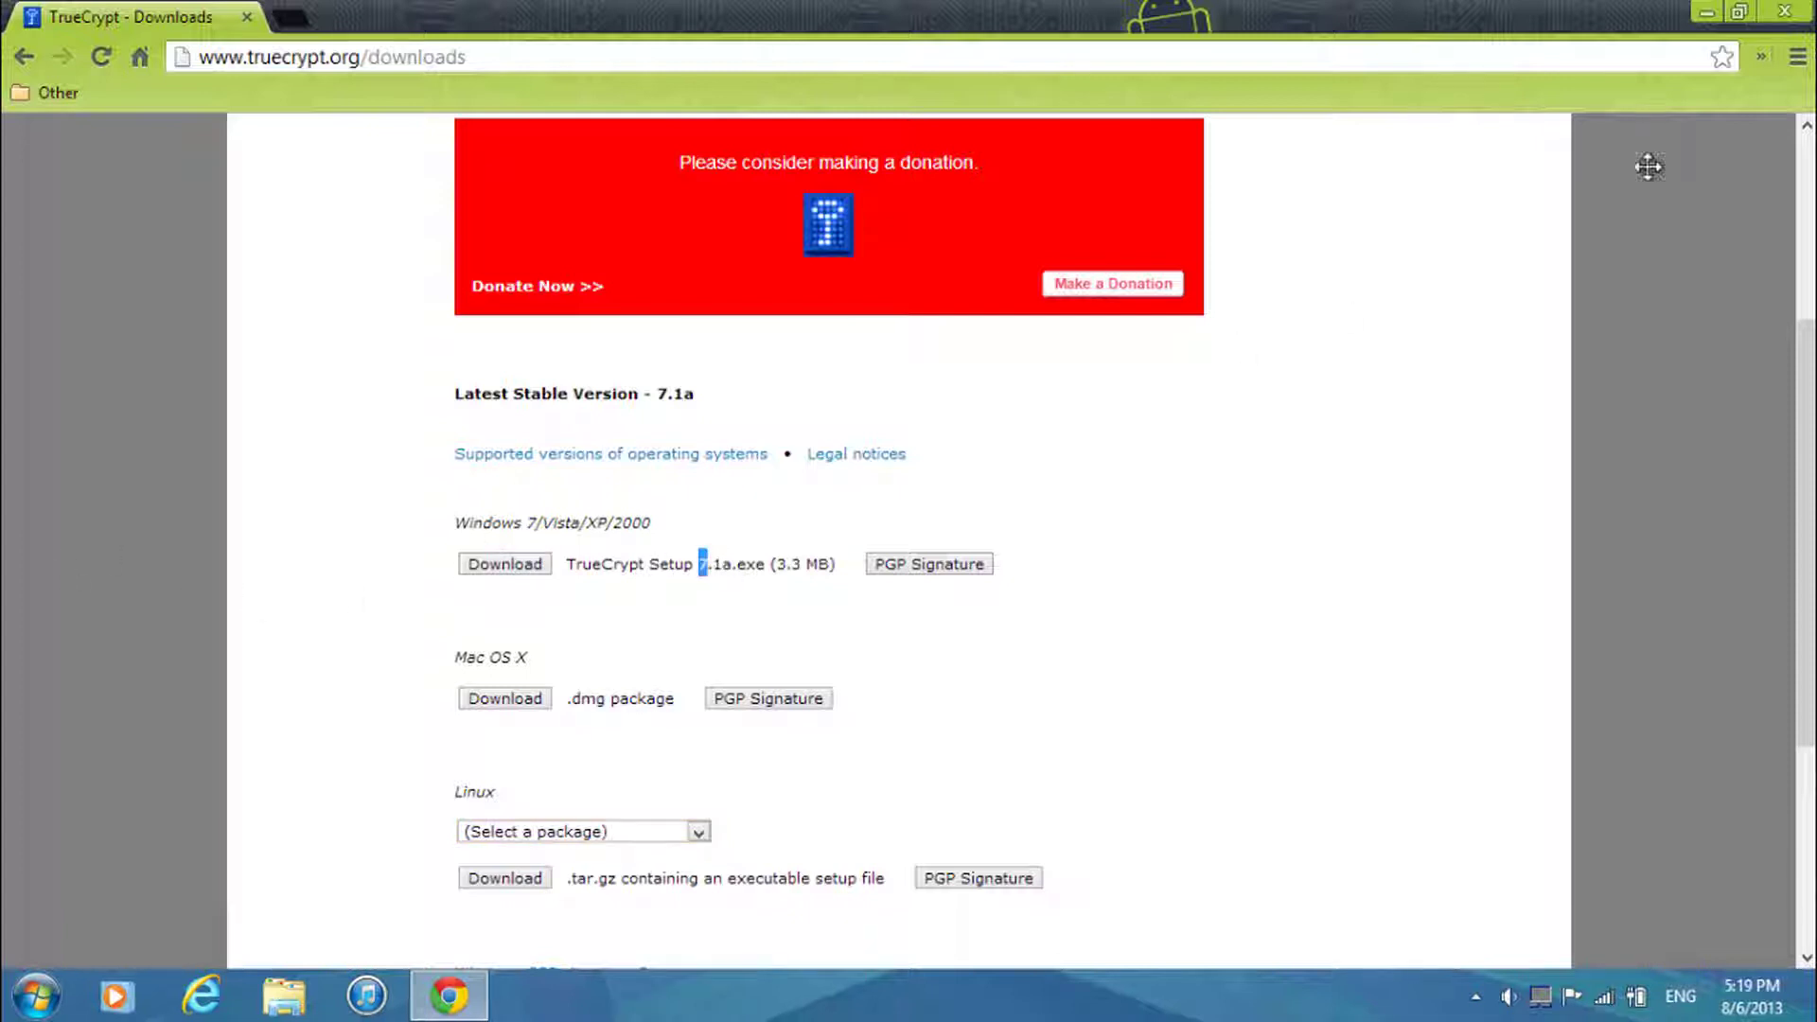
Launch the TrueCrypt 7.1a installer from the desktop and accept the license terms.
click(1709, 12)
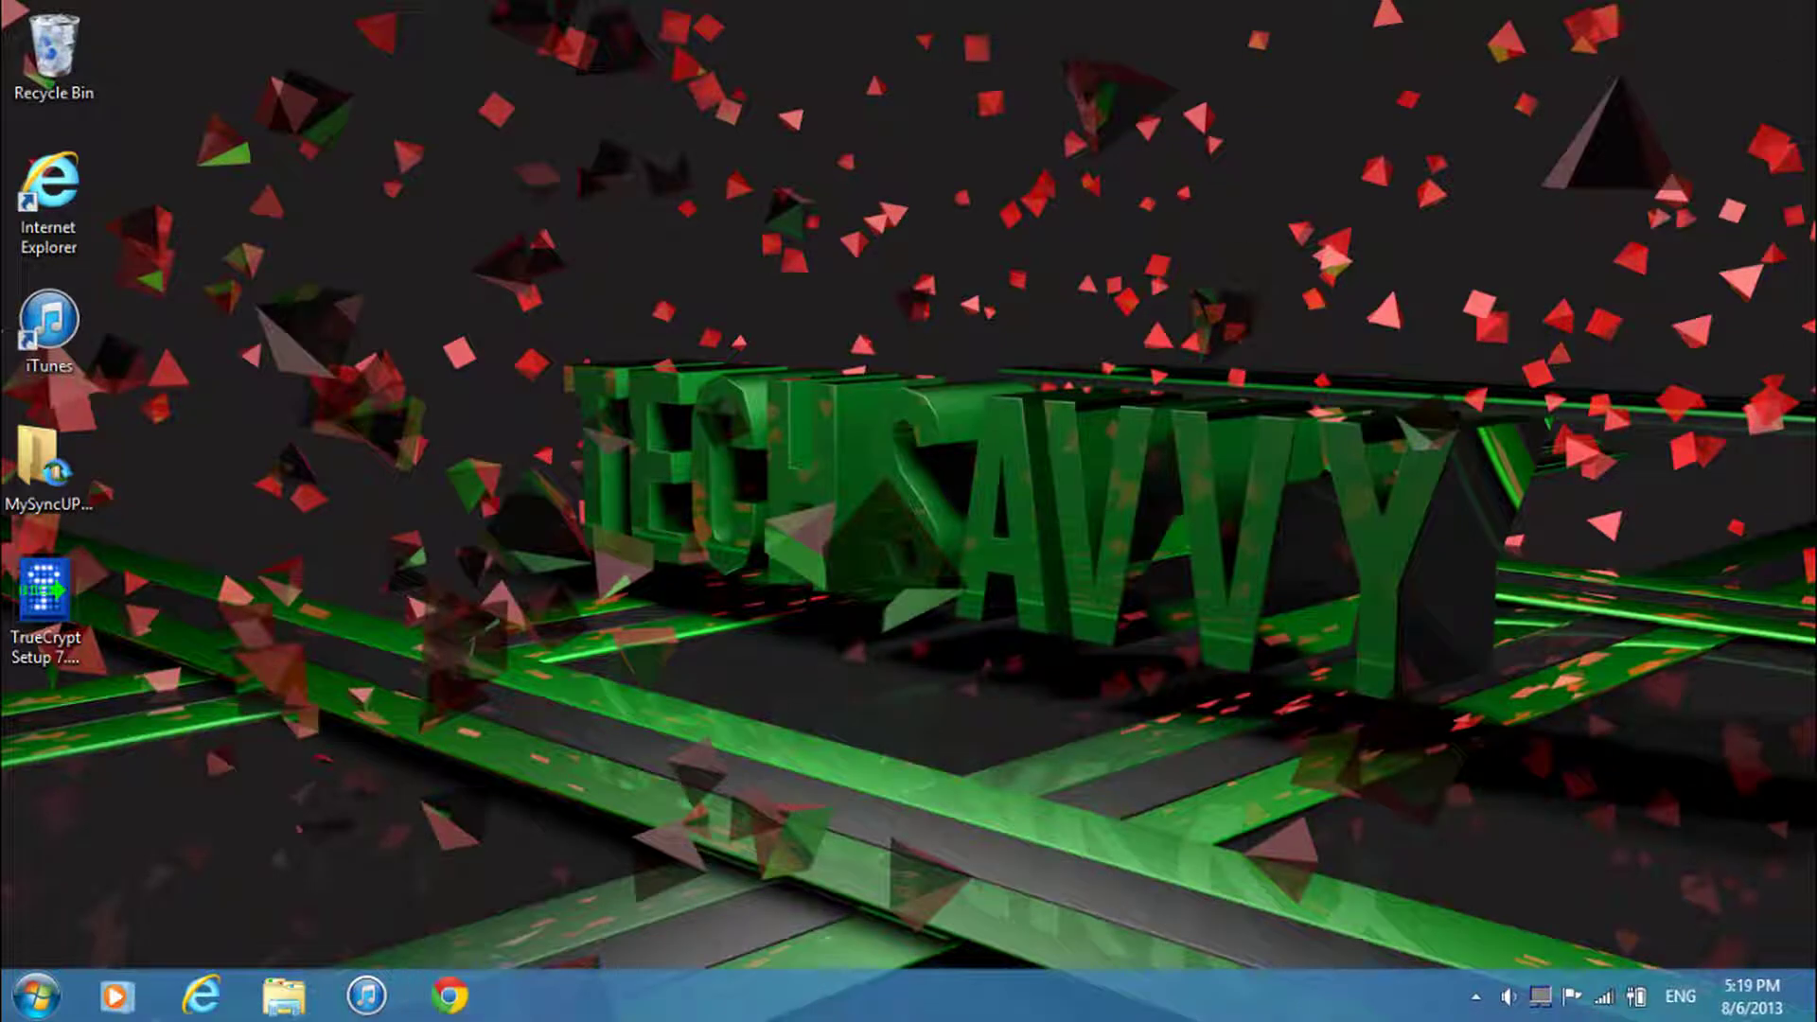
double_click(34, 589)
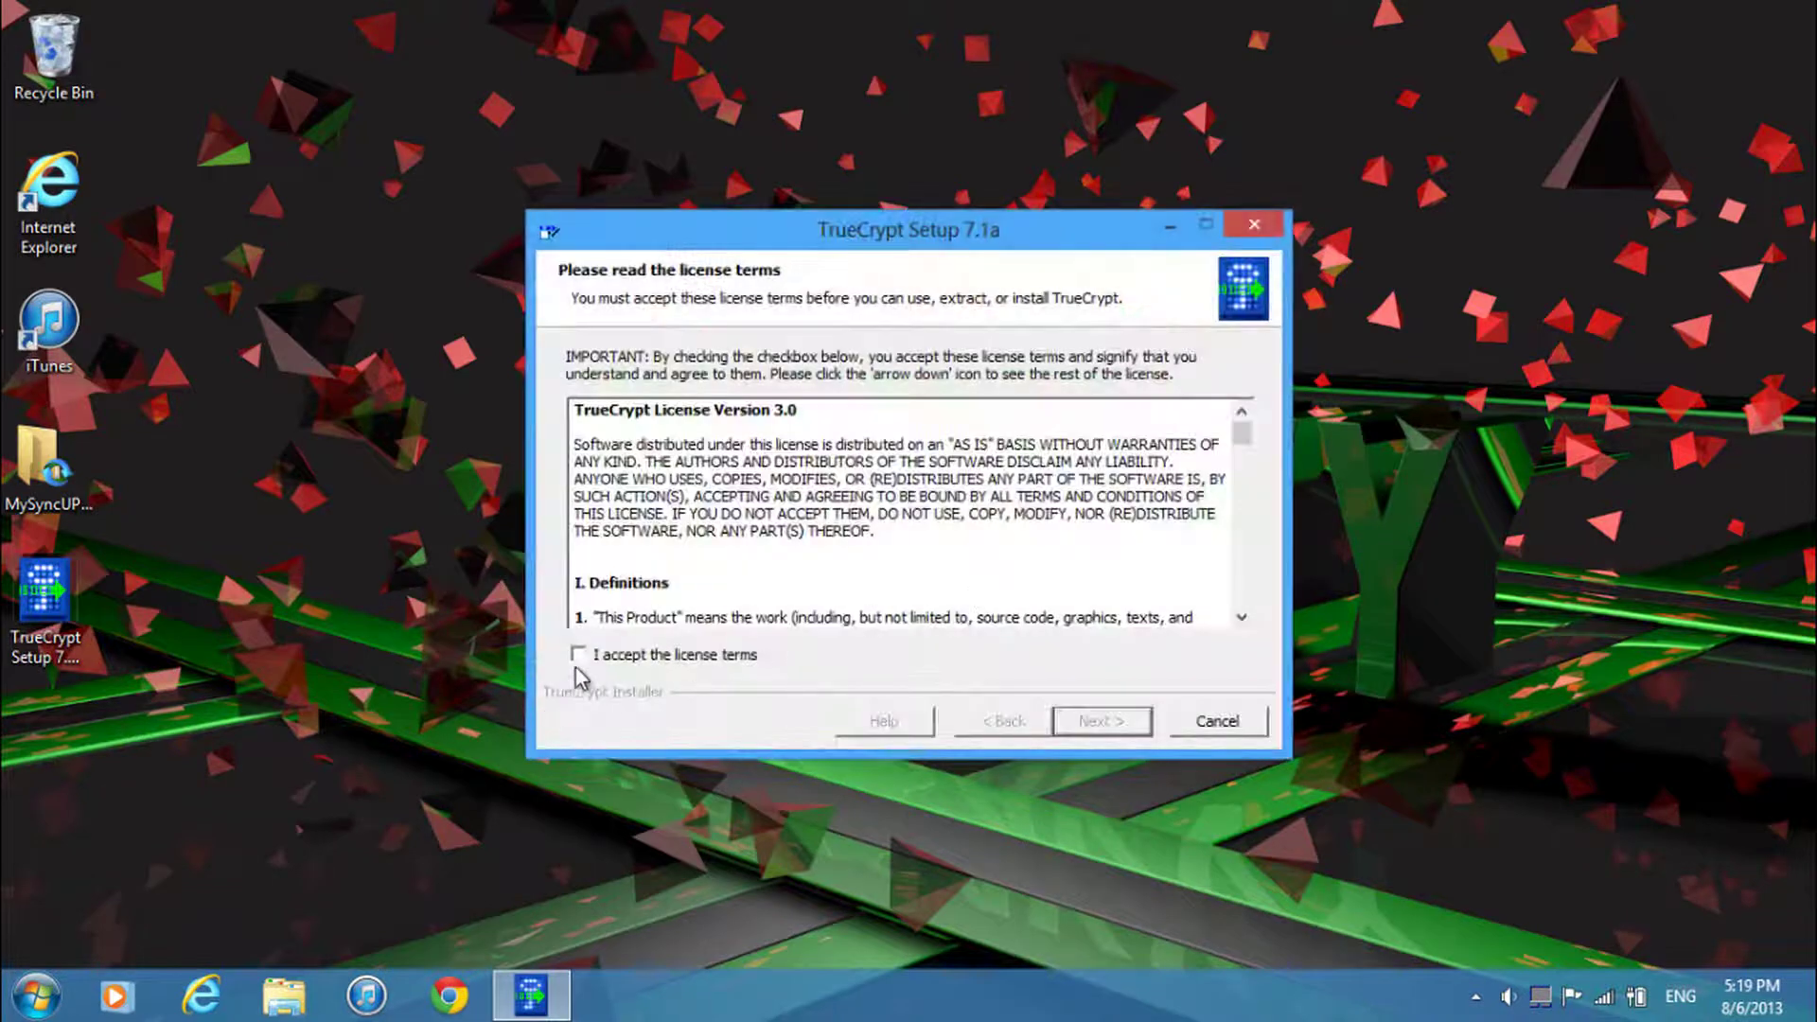
click(791, 464)
click(579, 655)
click(1100, 729)
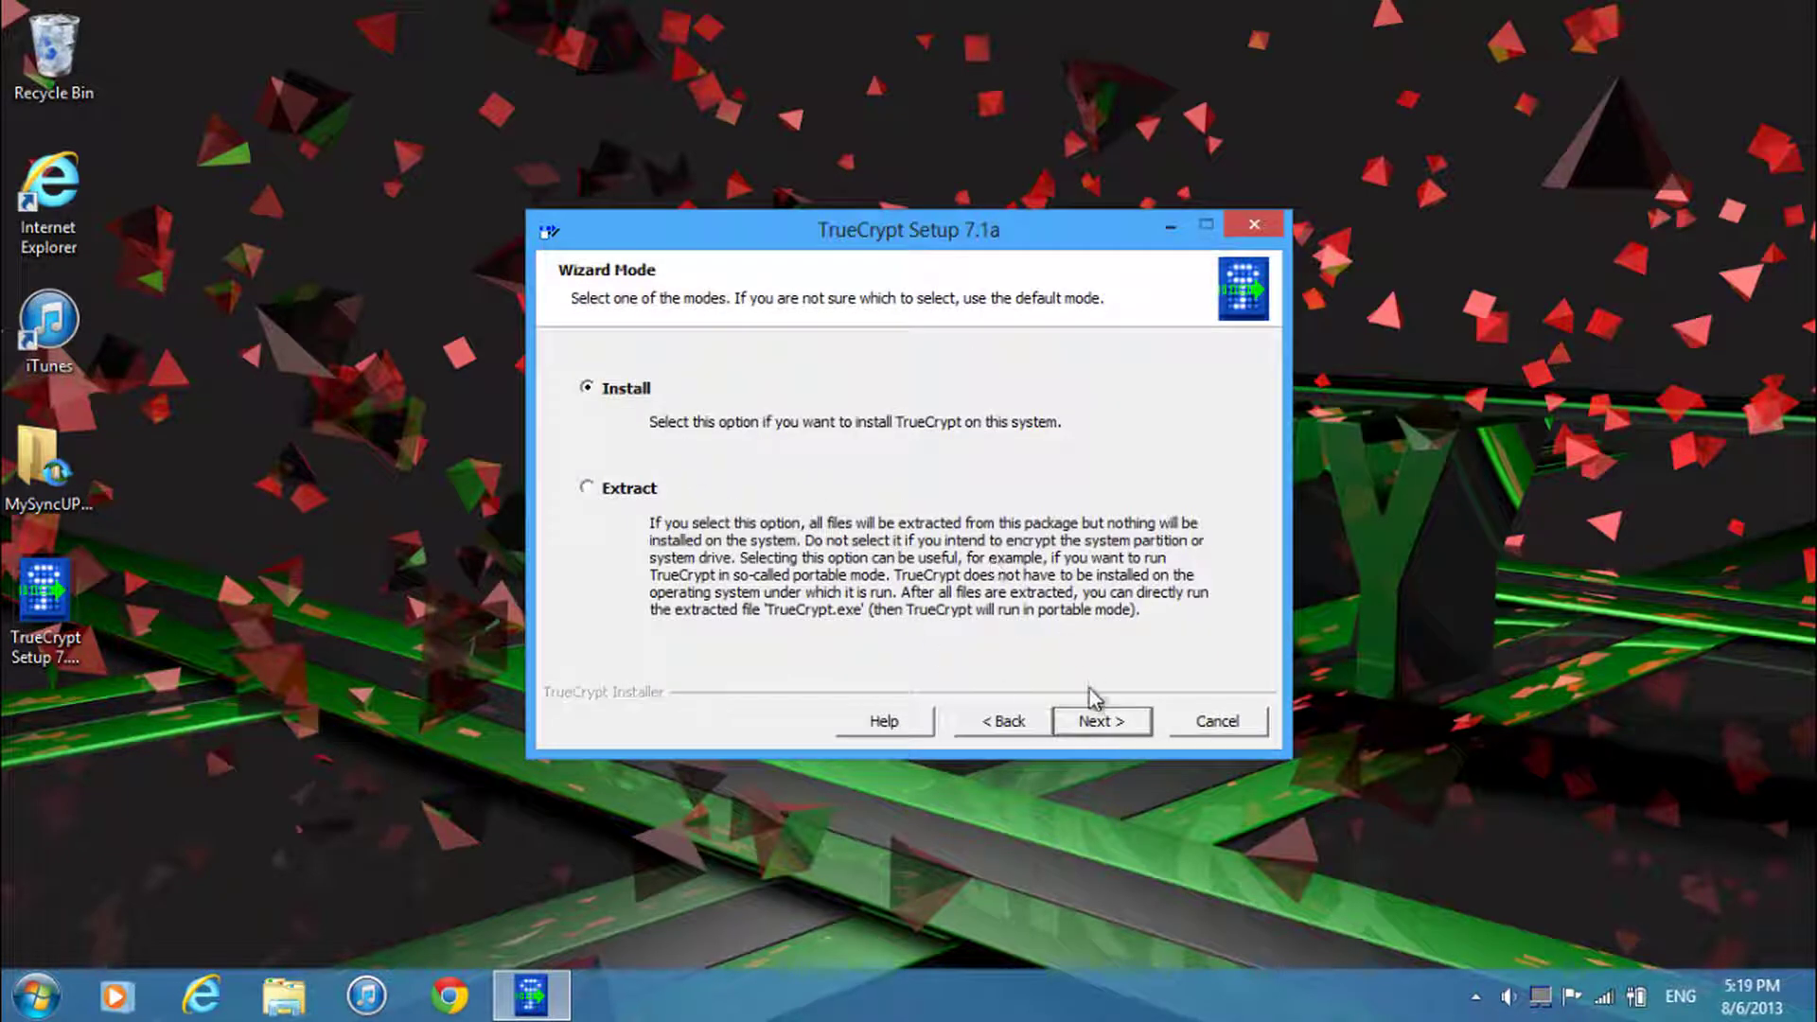
Install TrueCrypt with the default options, dismiss the success message and finish setup.
click(1096, 721)
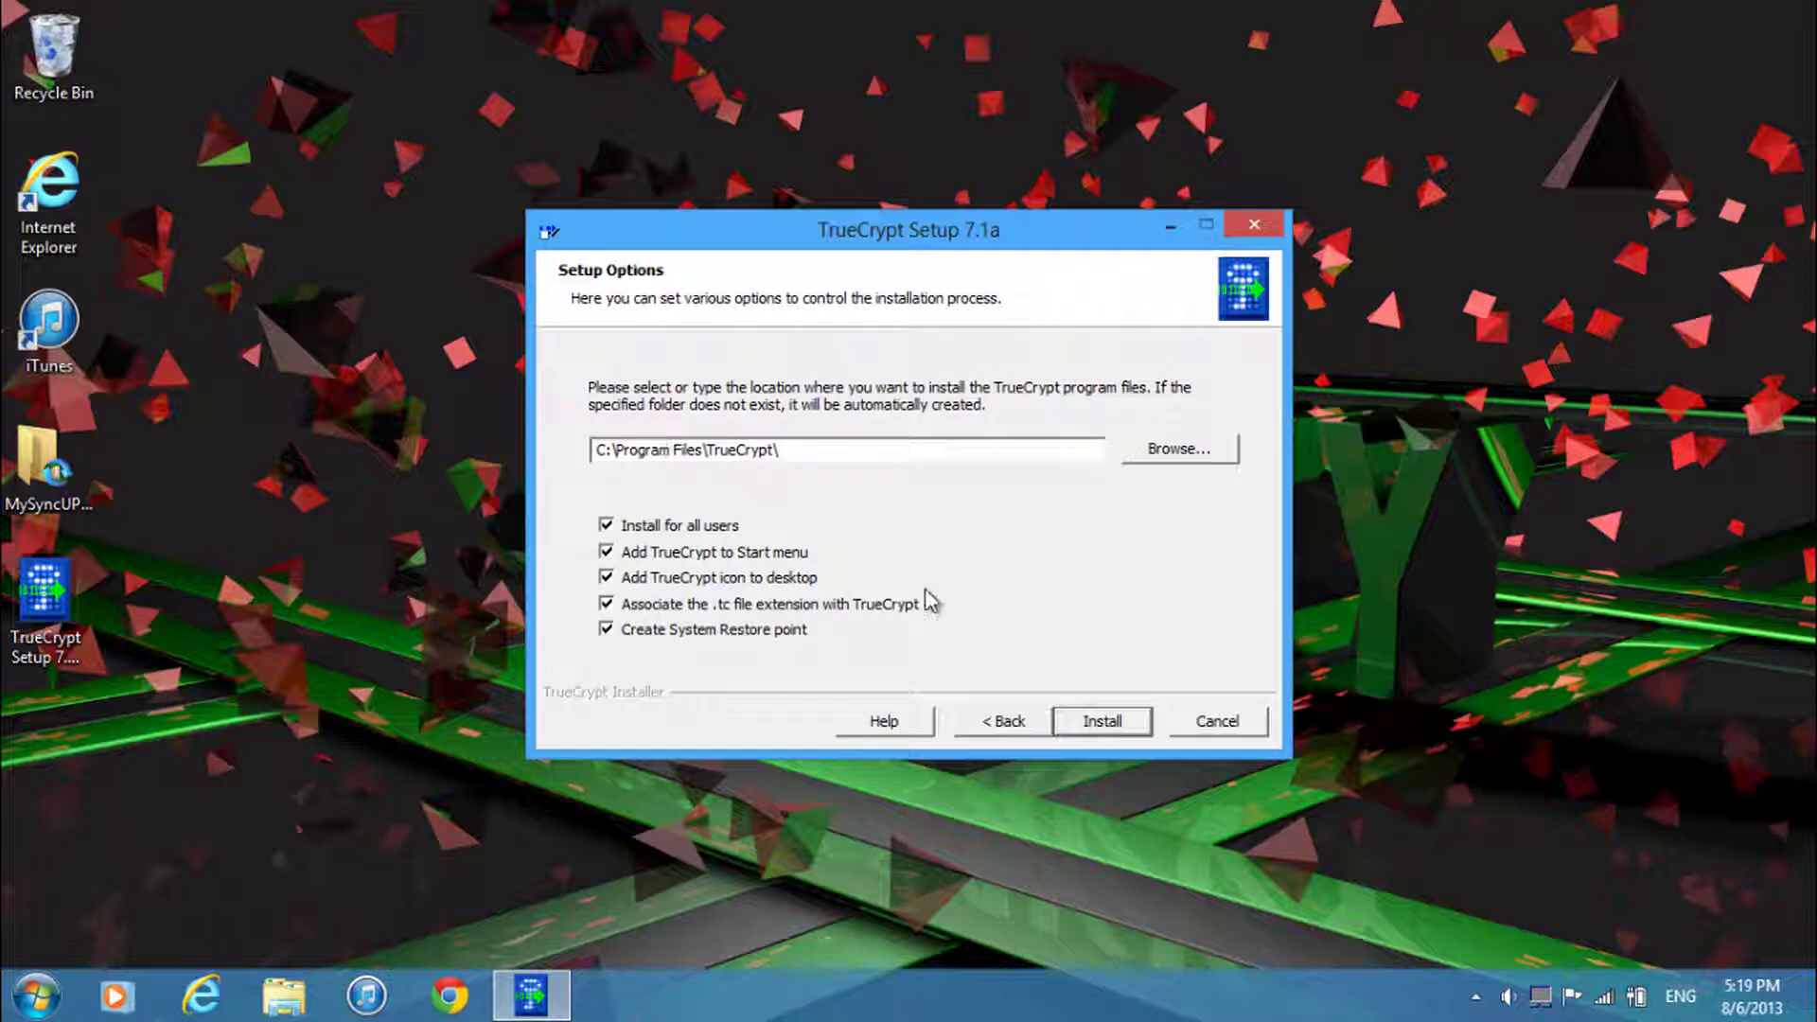
click(1106, 724)
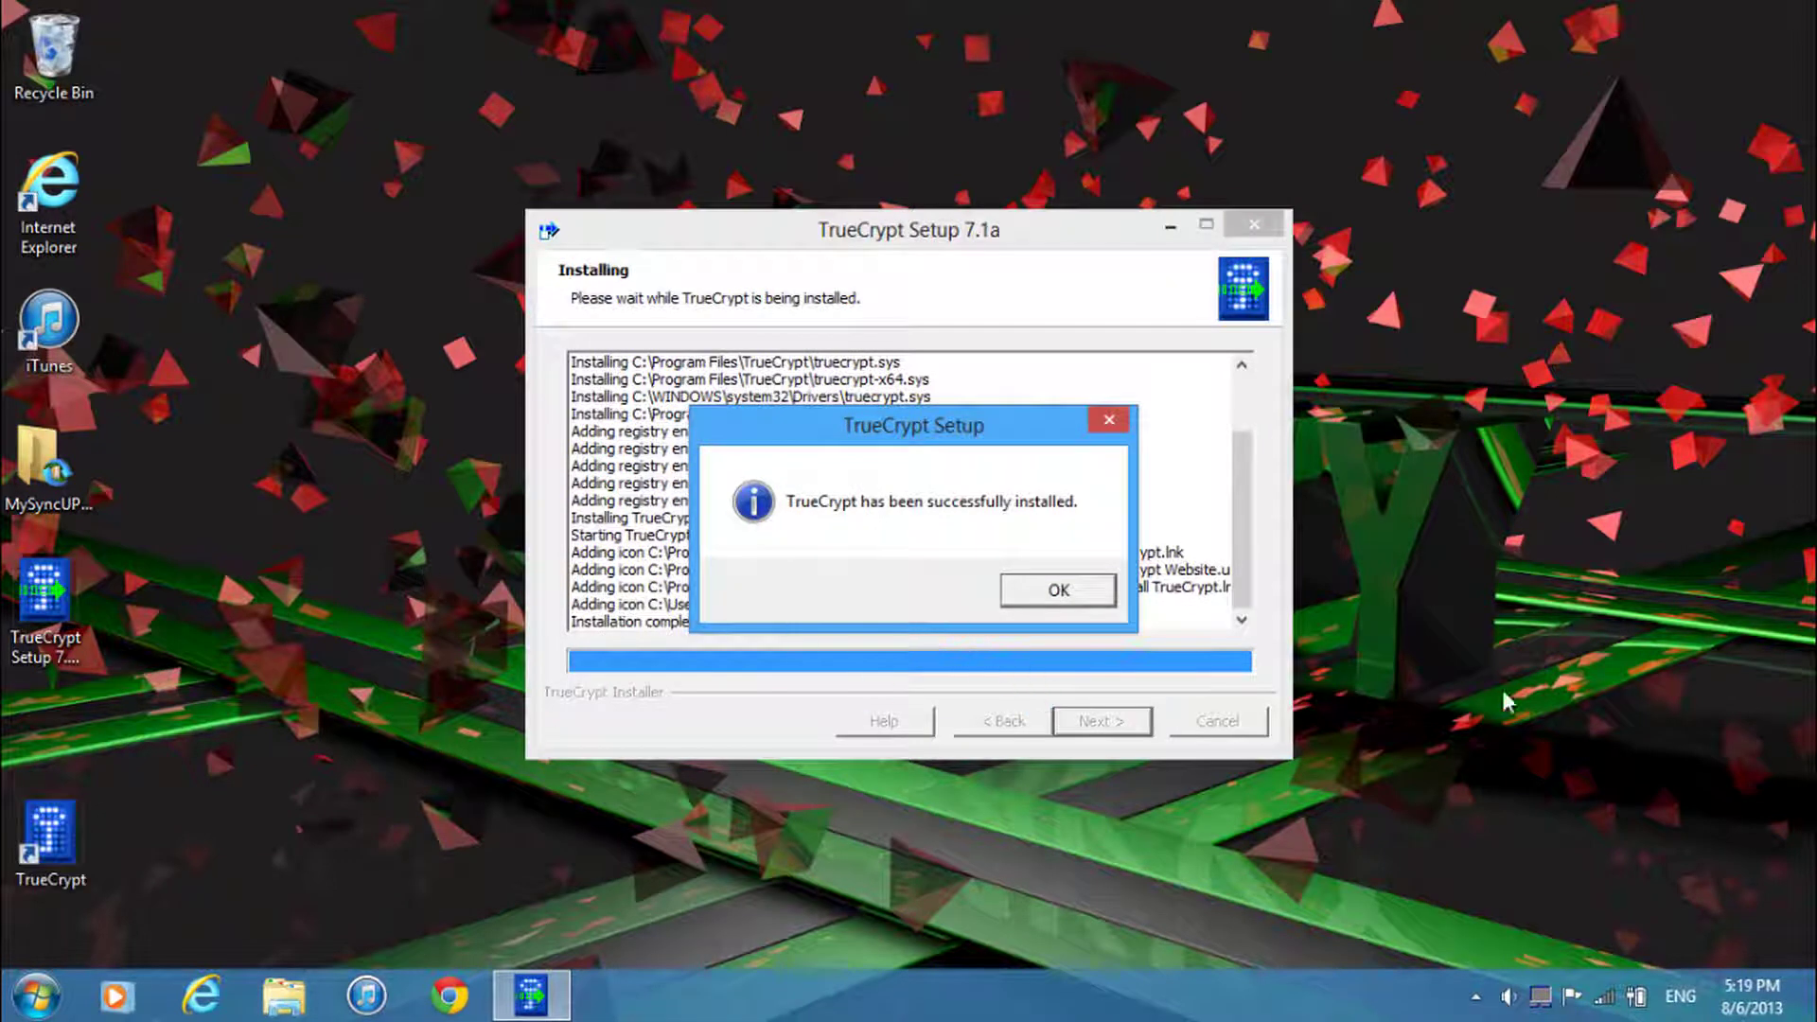
click(1064, 594)
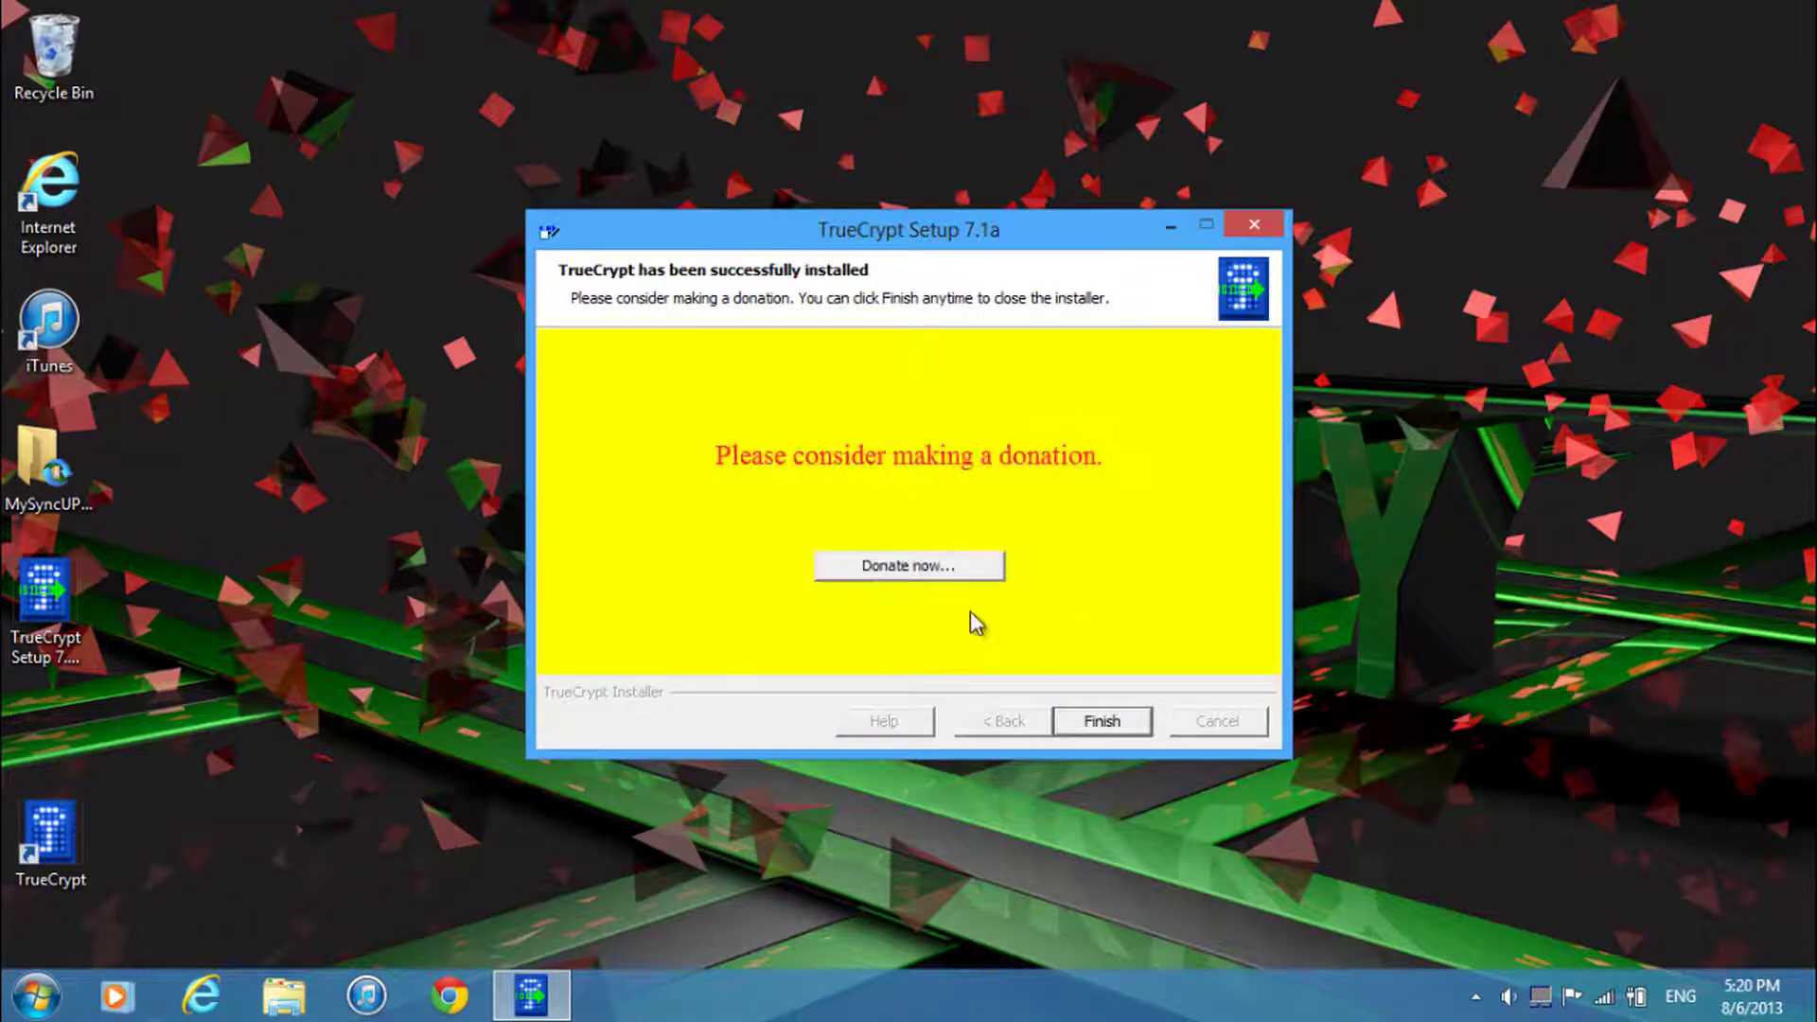
click(1125, 728)
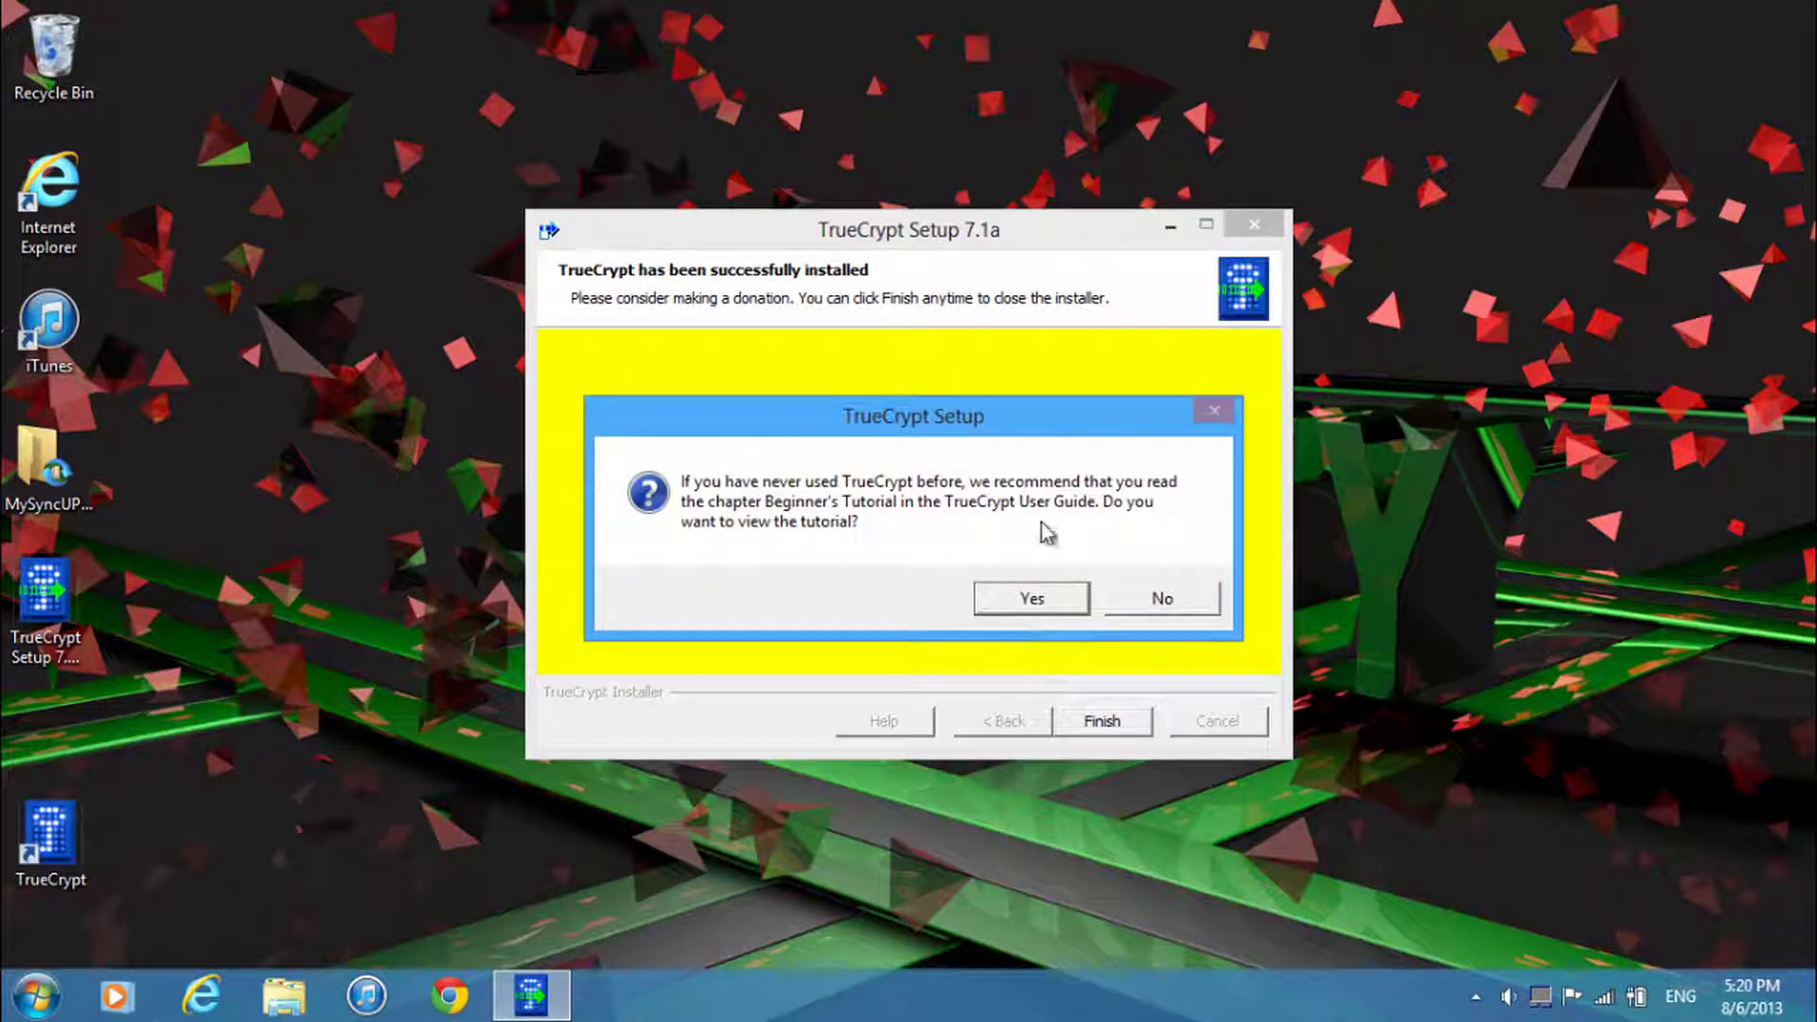
Decline the beginner's tutorial, reposition the TrueCrypt desktop shortcut and launch TrueCrypt.
click(1162, 598)
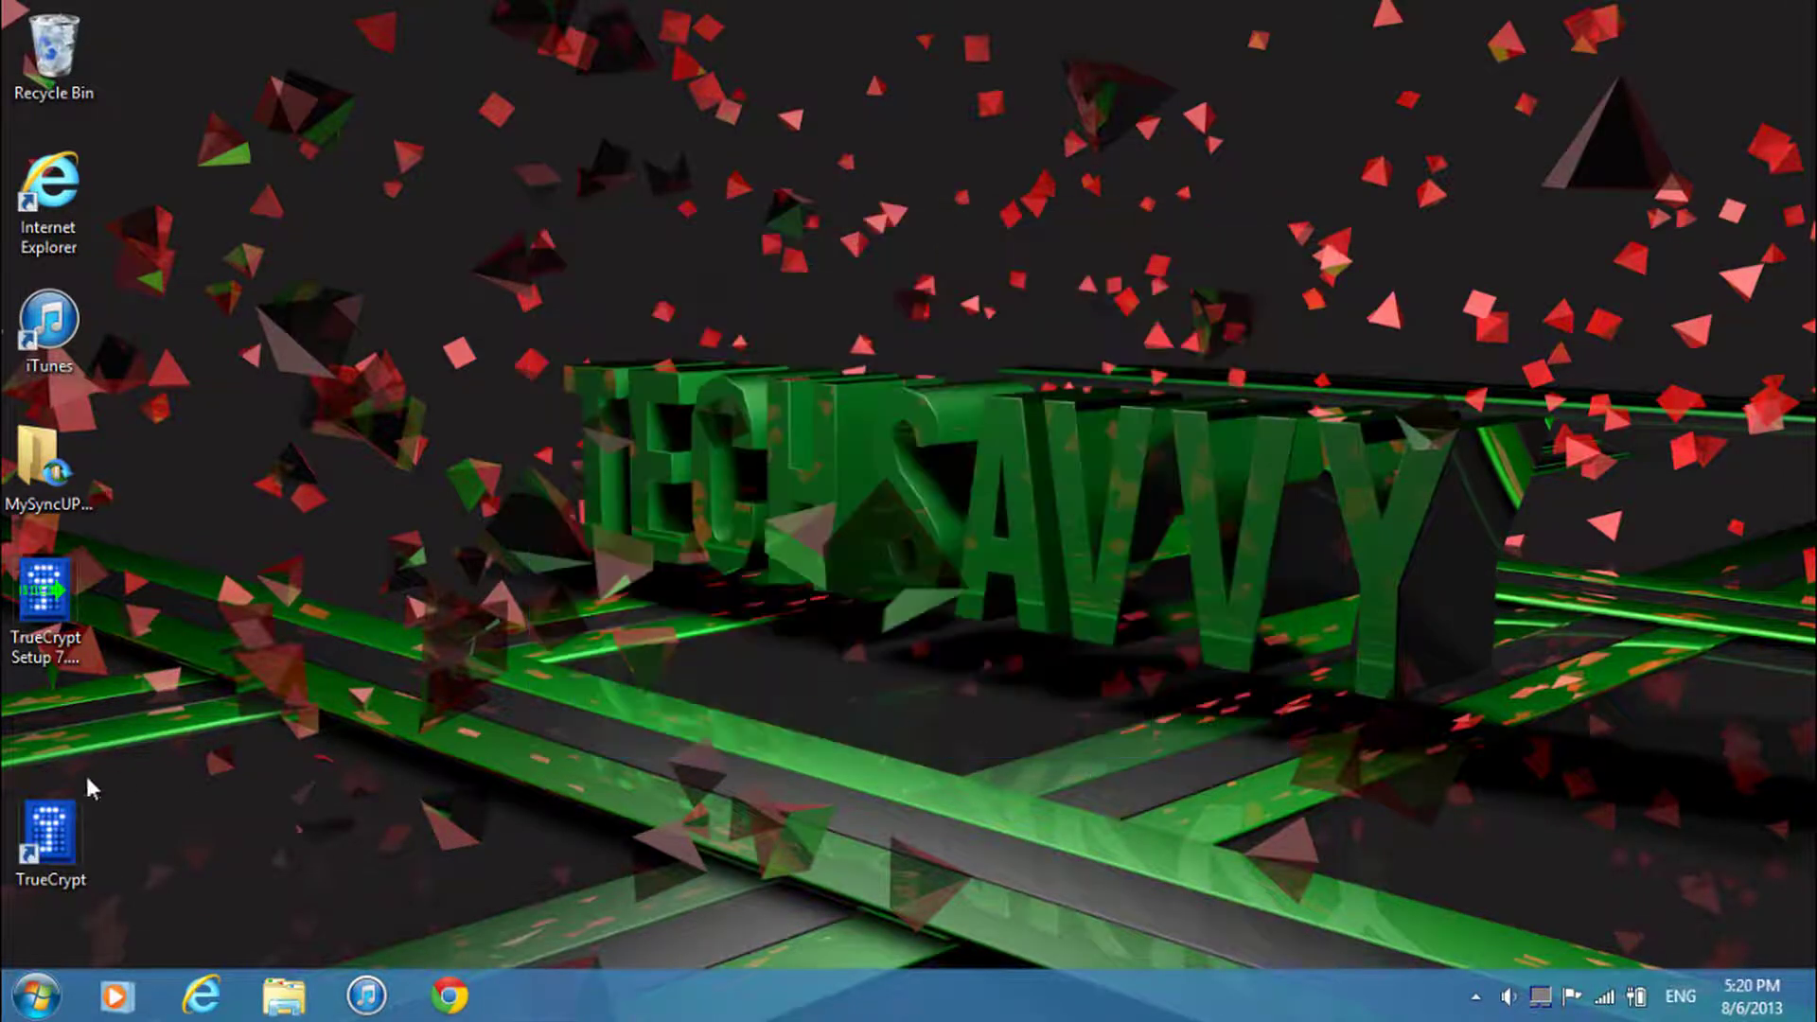
drag(49, 833, 440, 588)
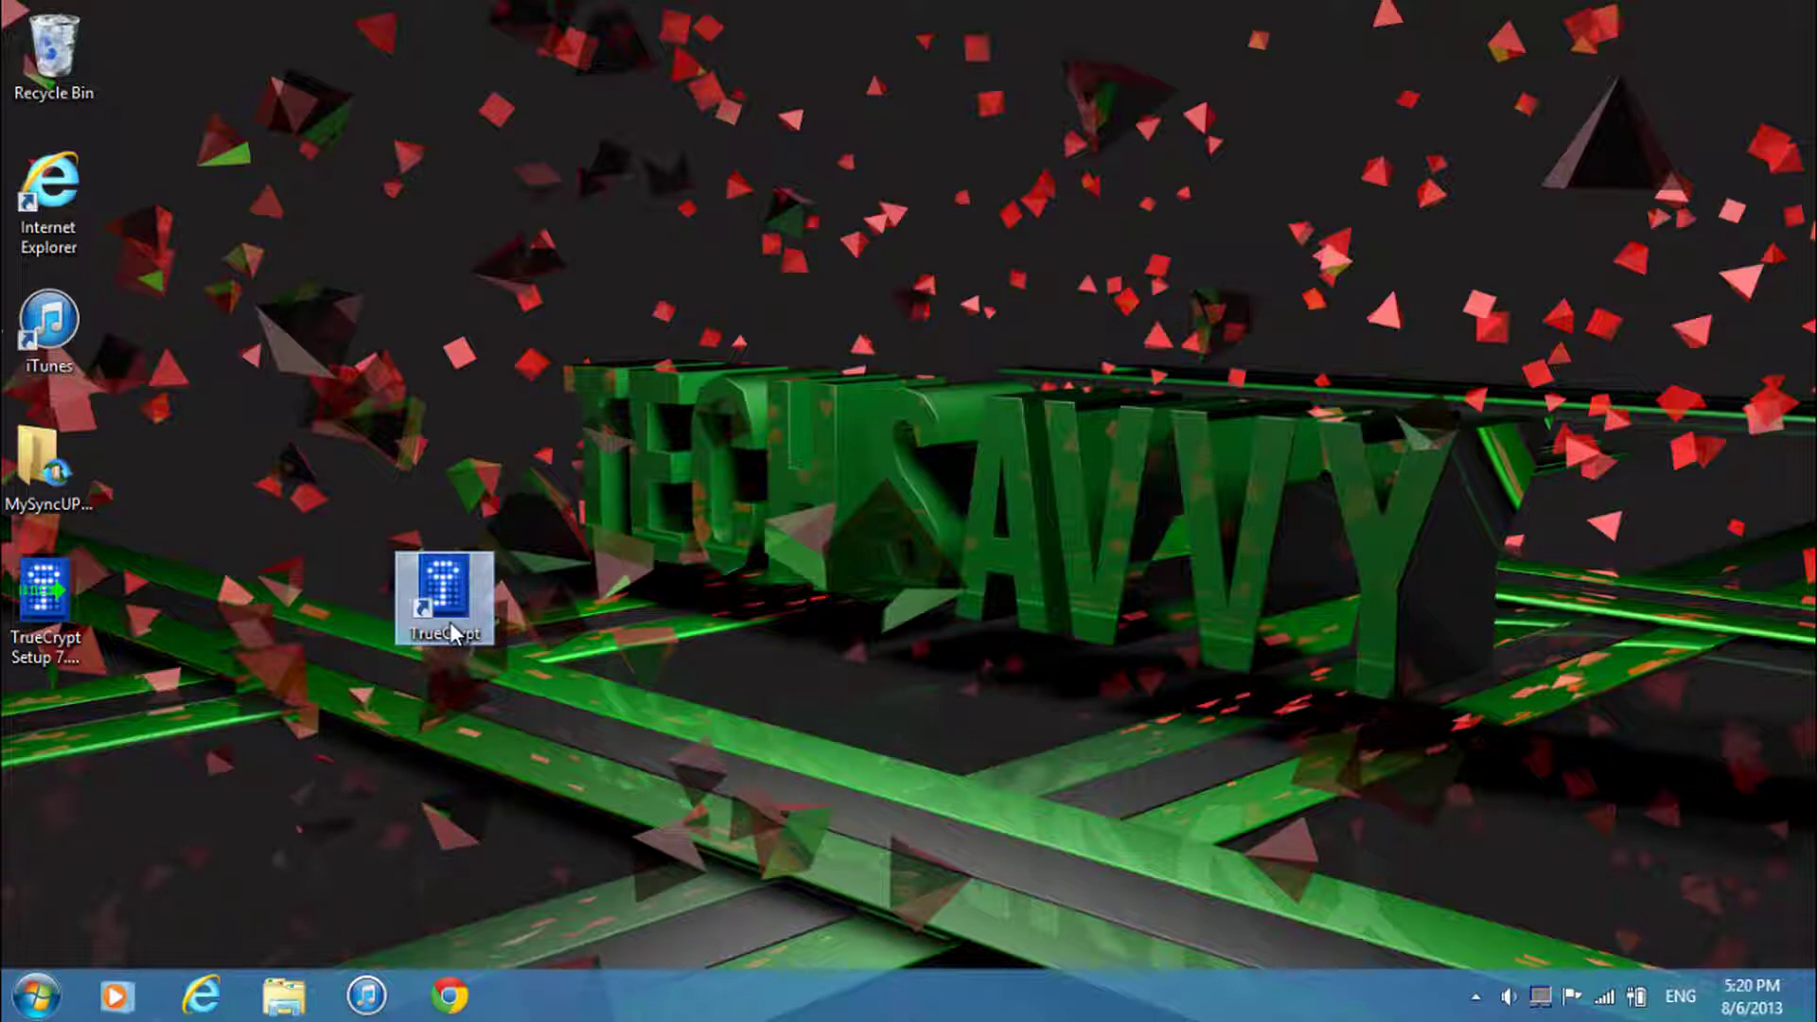
double_click(452, 622)
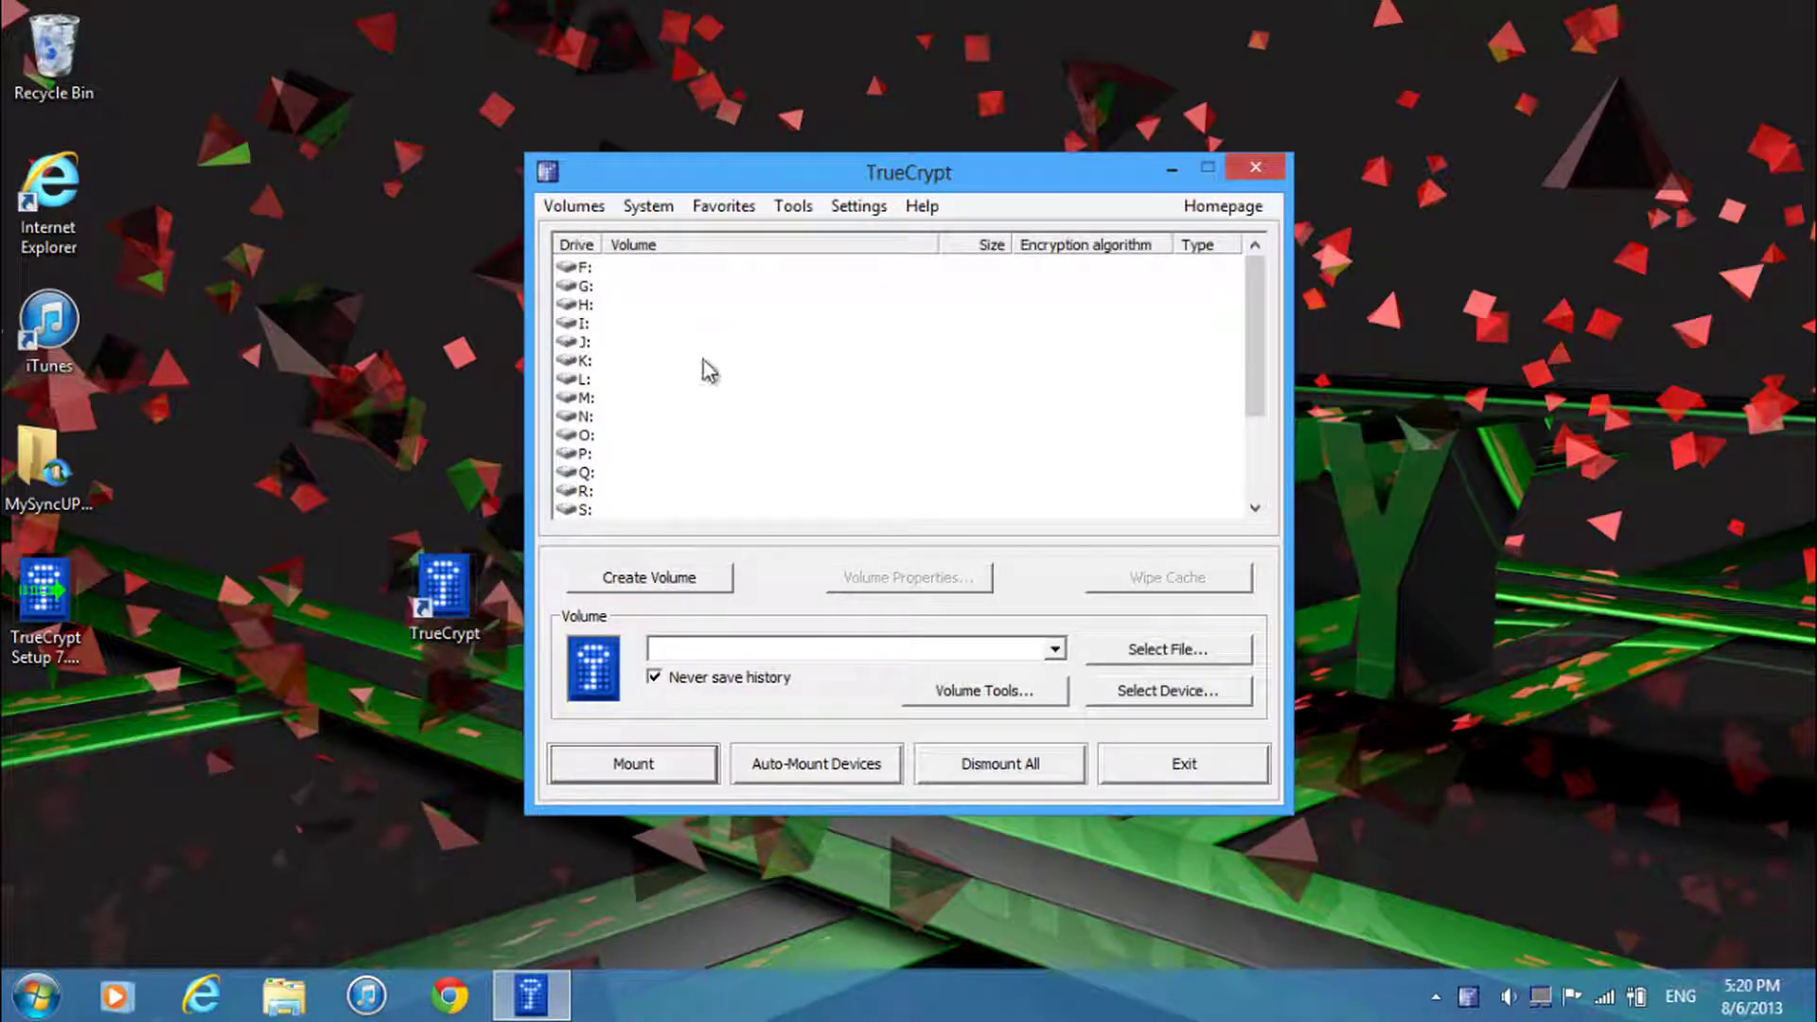
With drive K: selected, start a new volume encrypting a non-system partition/drive.
click(610, 360)
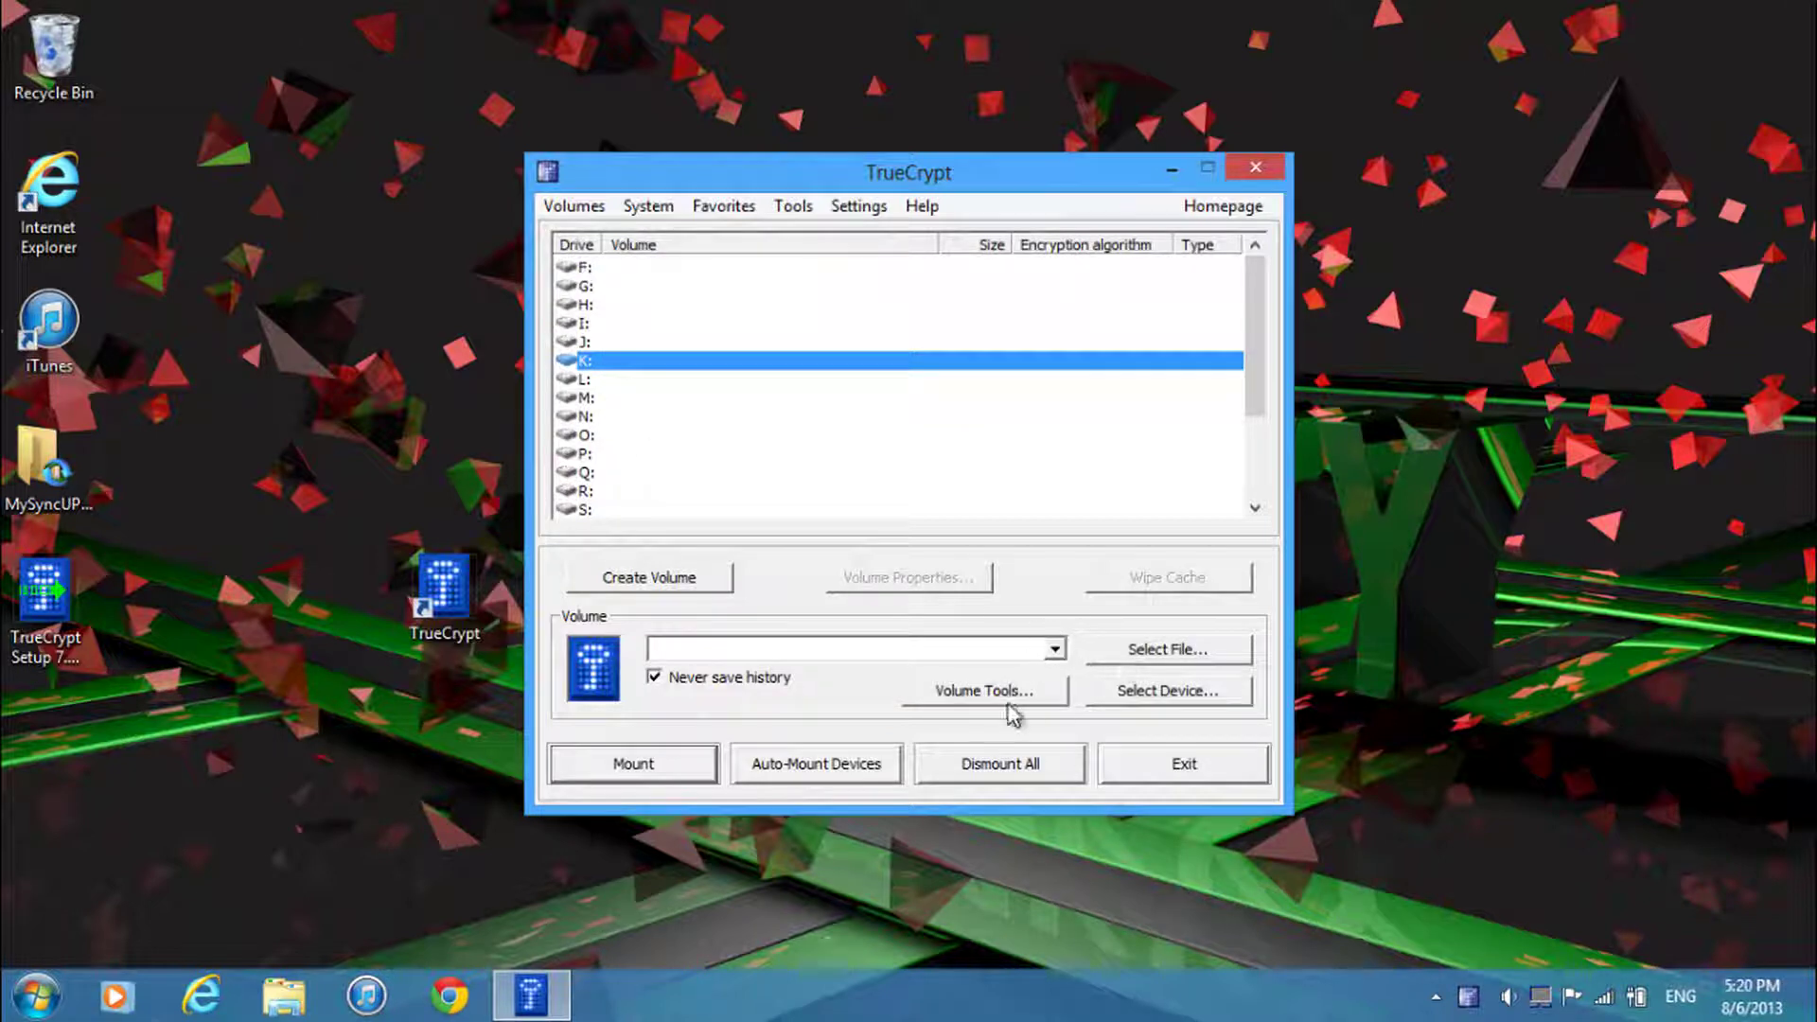
click(667, 577)
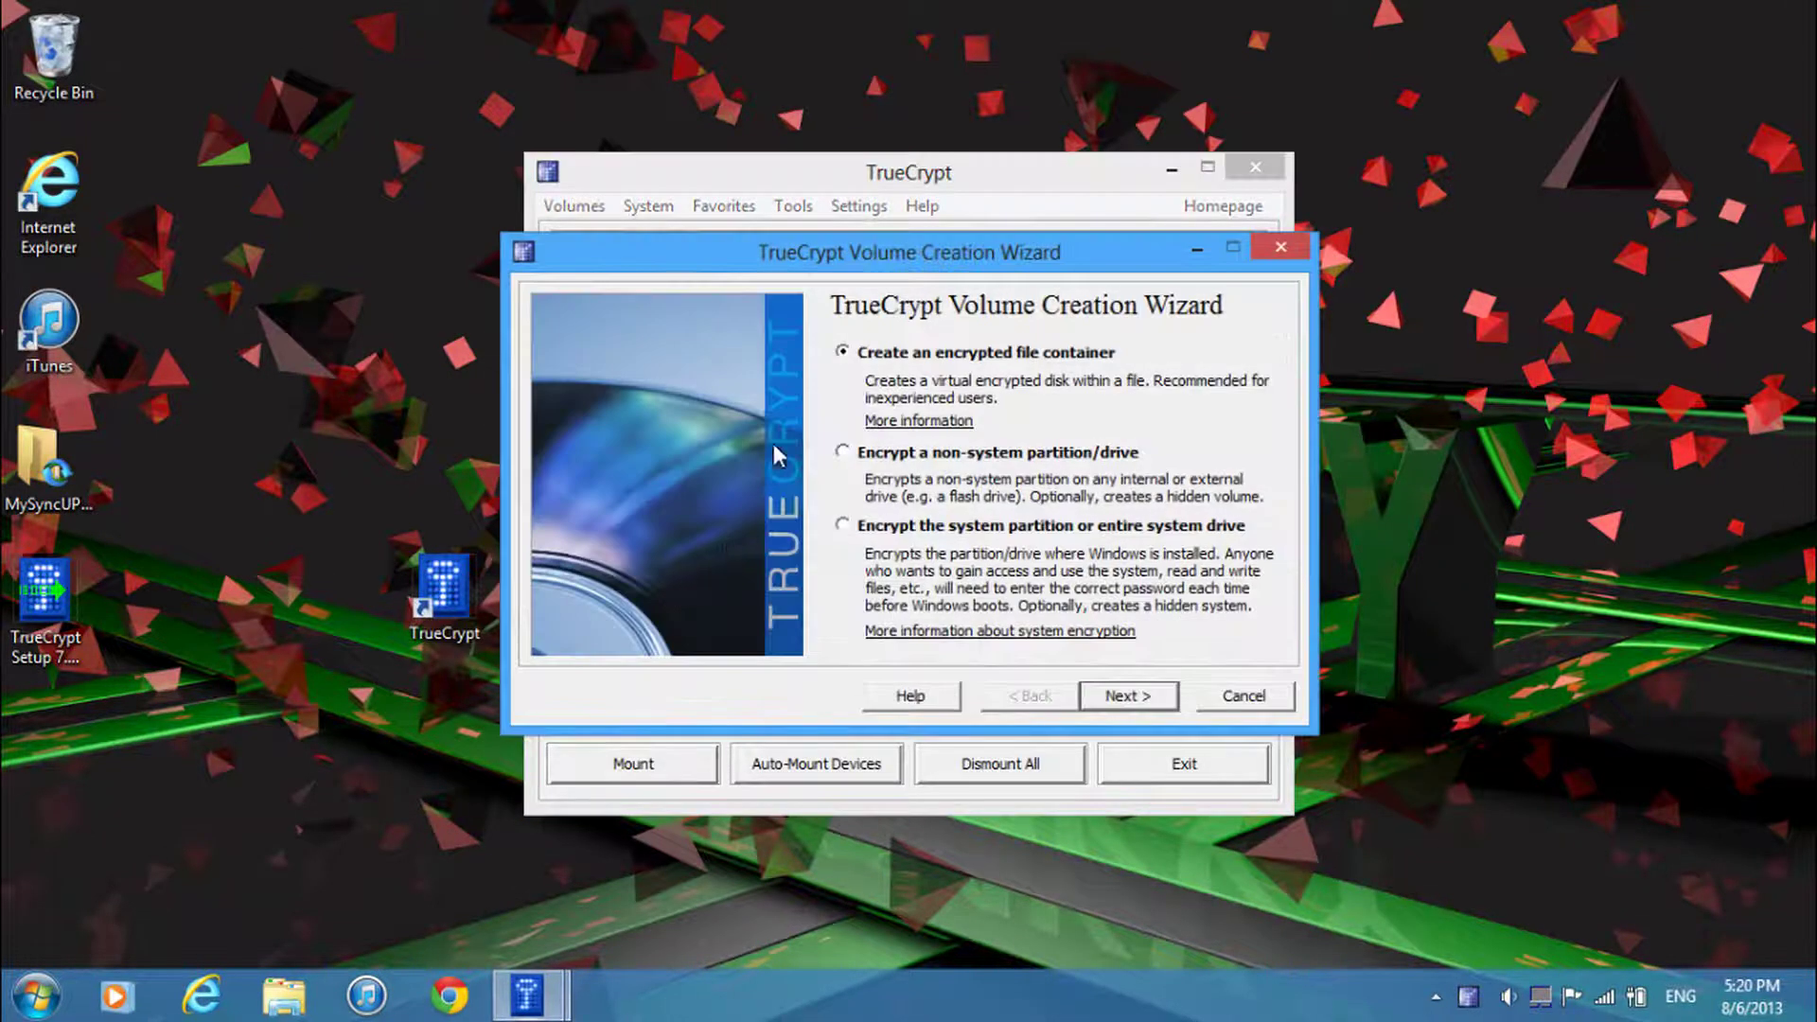
click(844, 453)
click(1124, 685)
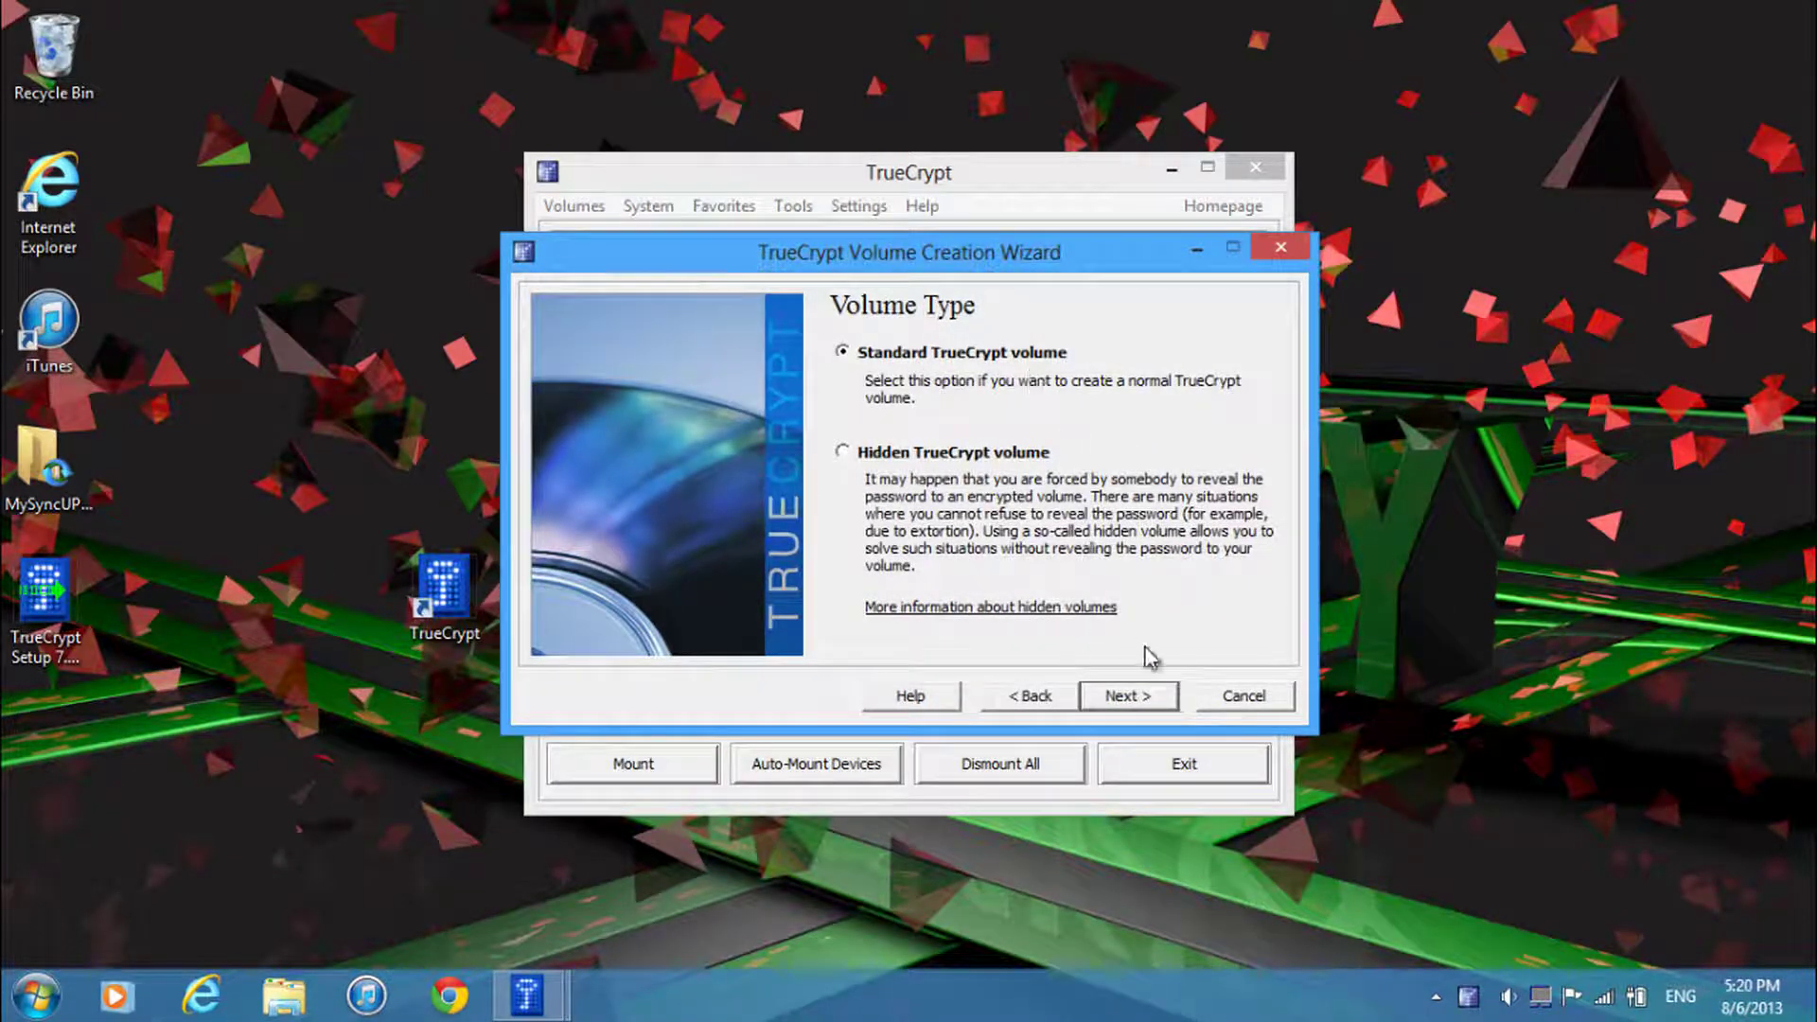
Keep a Standard volume and pick \Device\Harddisk1\Partition1, the Tech Savvy (E:) USB drive, as its location.
click(1128, 694)
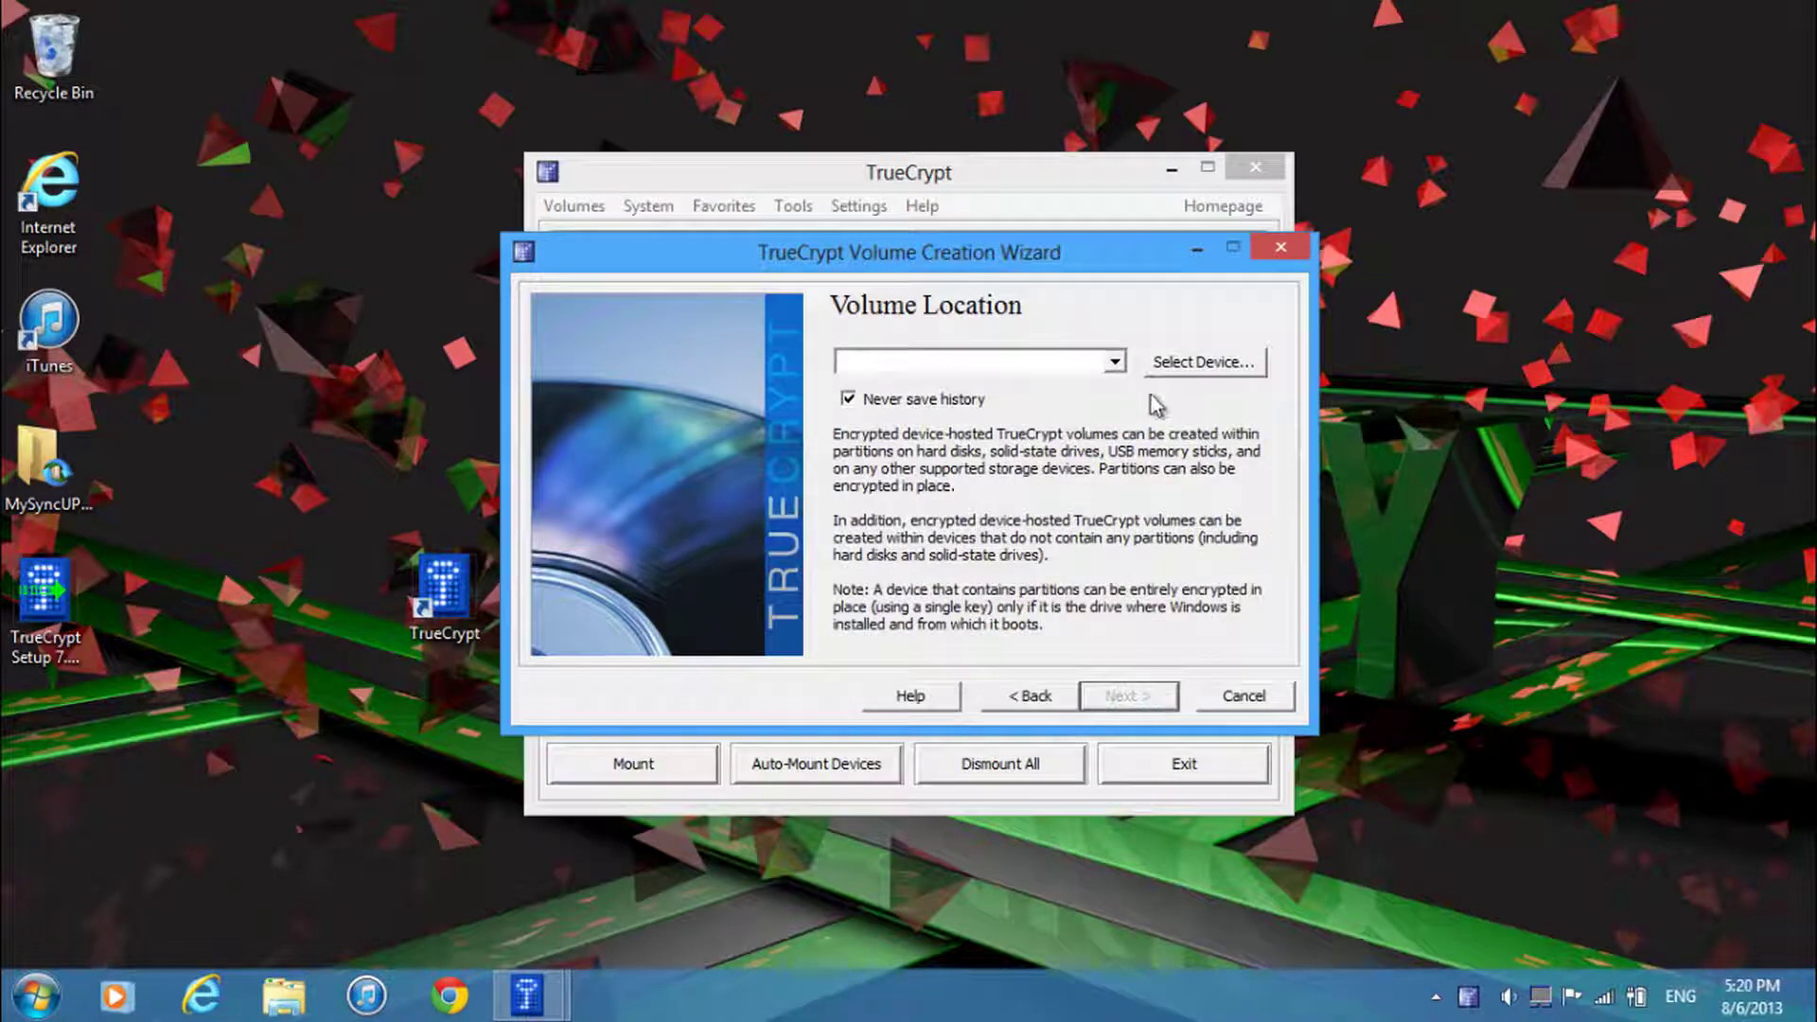
click(1194, 371)
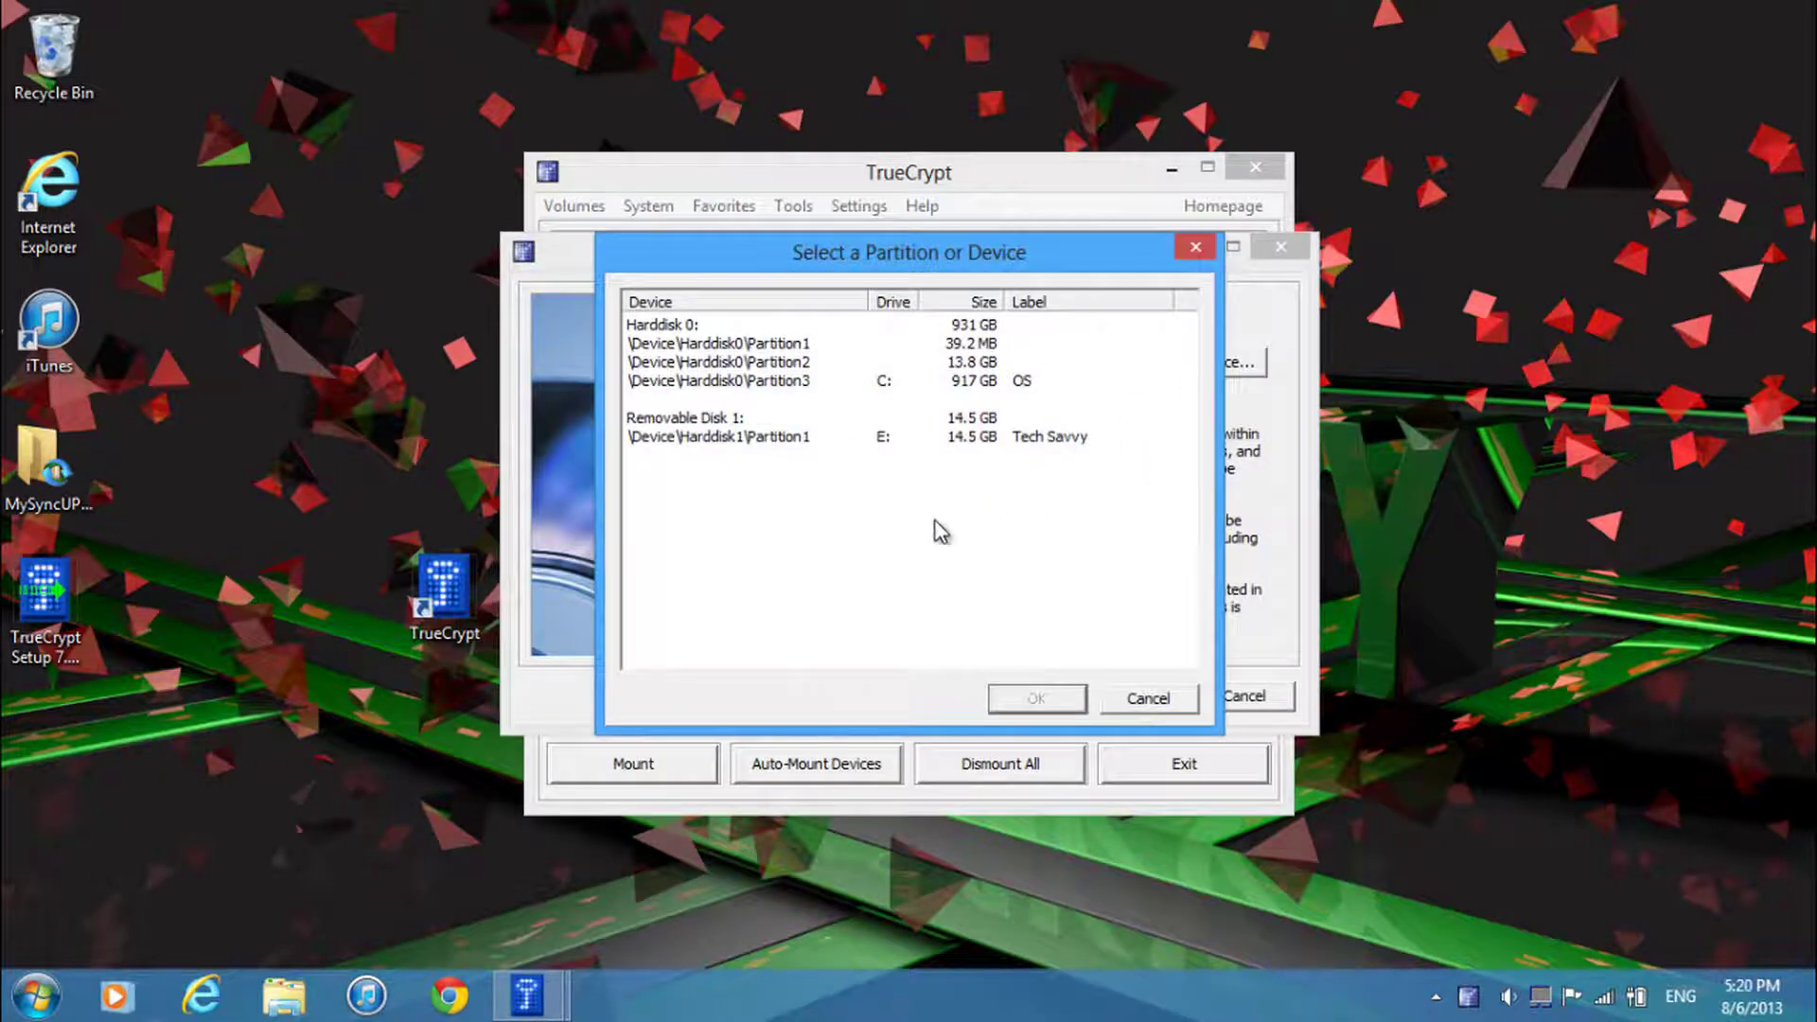
key(super)
click(441, 710)
key(super+e)
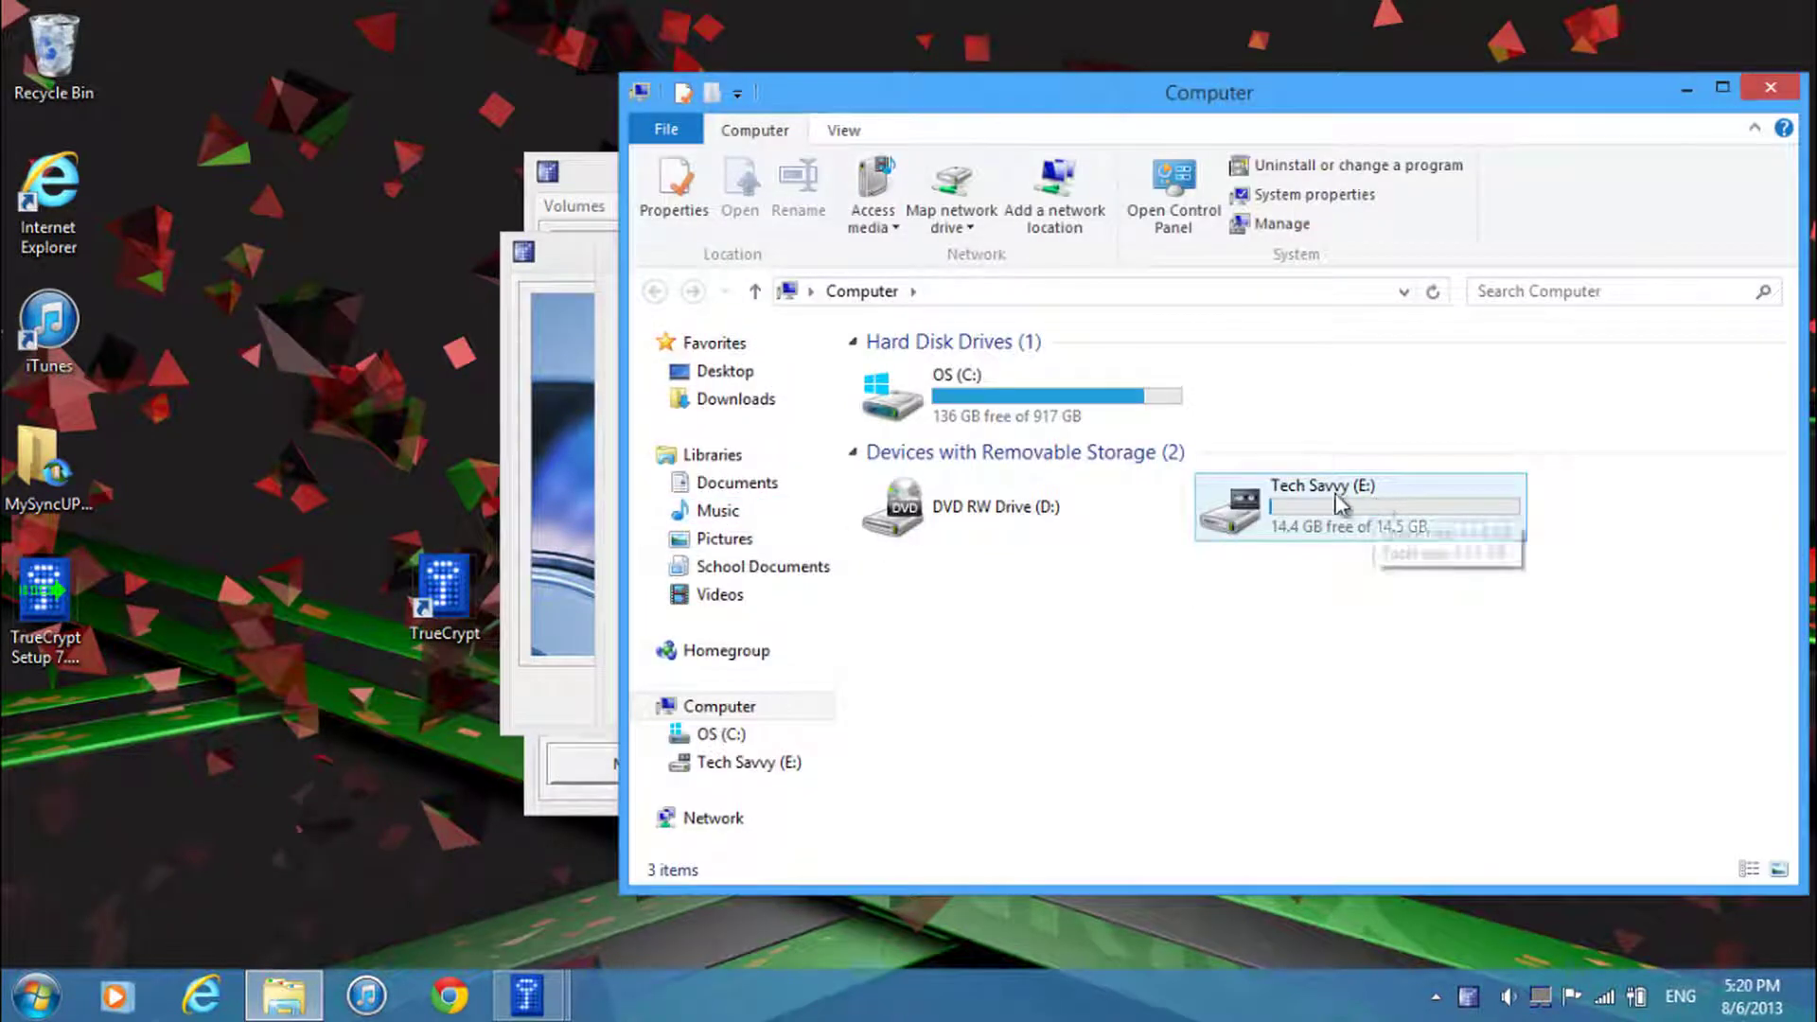
click(1387, 511)
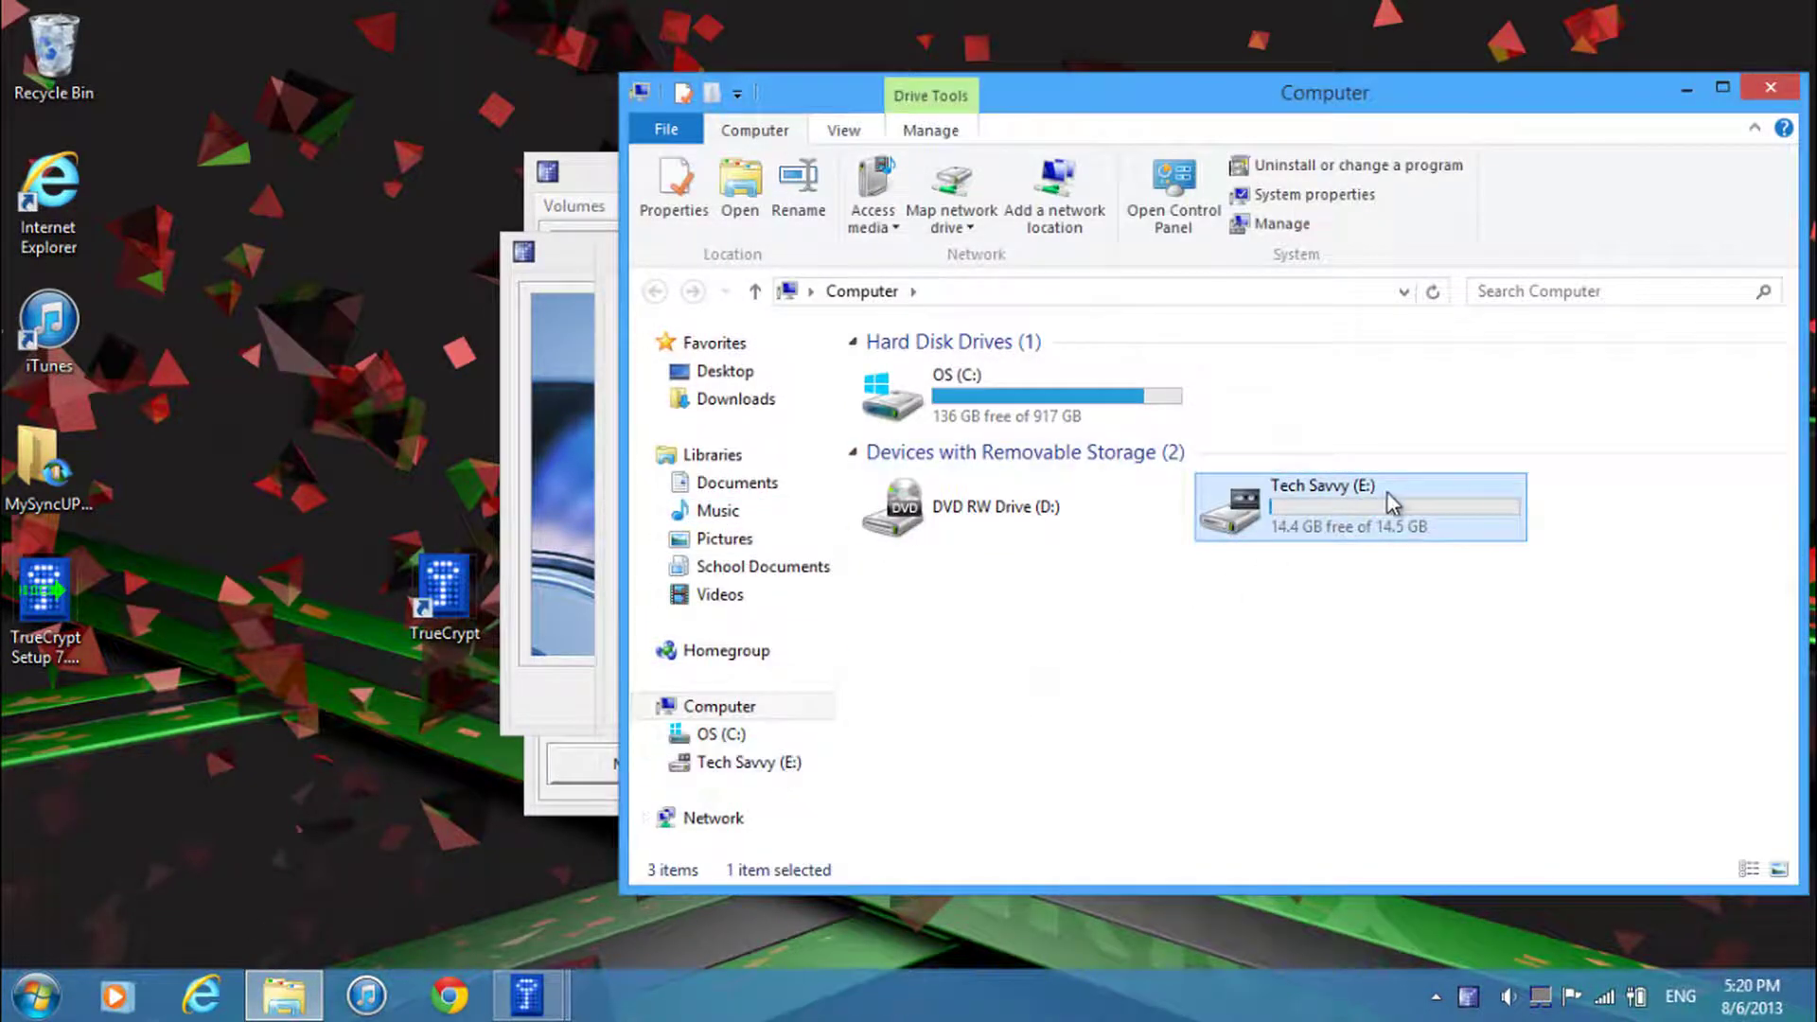
click(1771, 87)
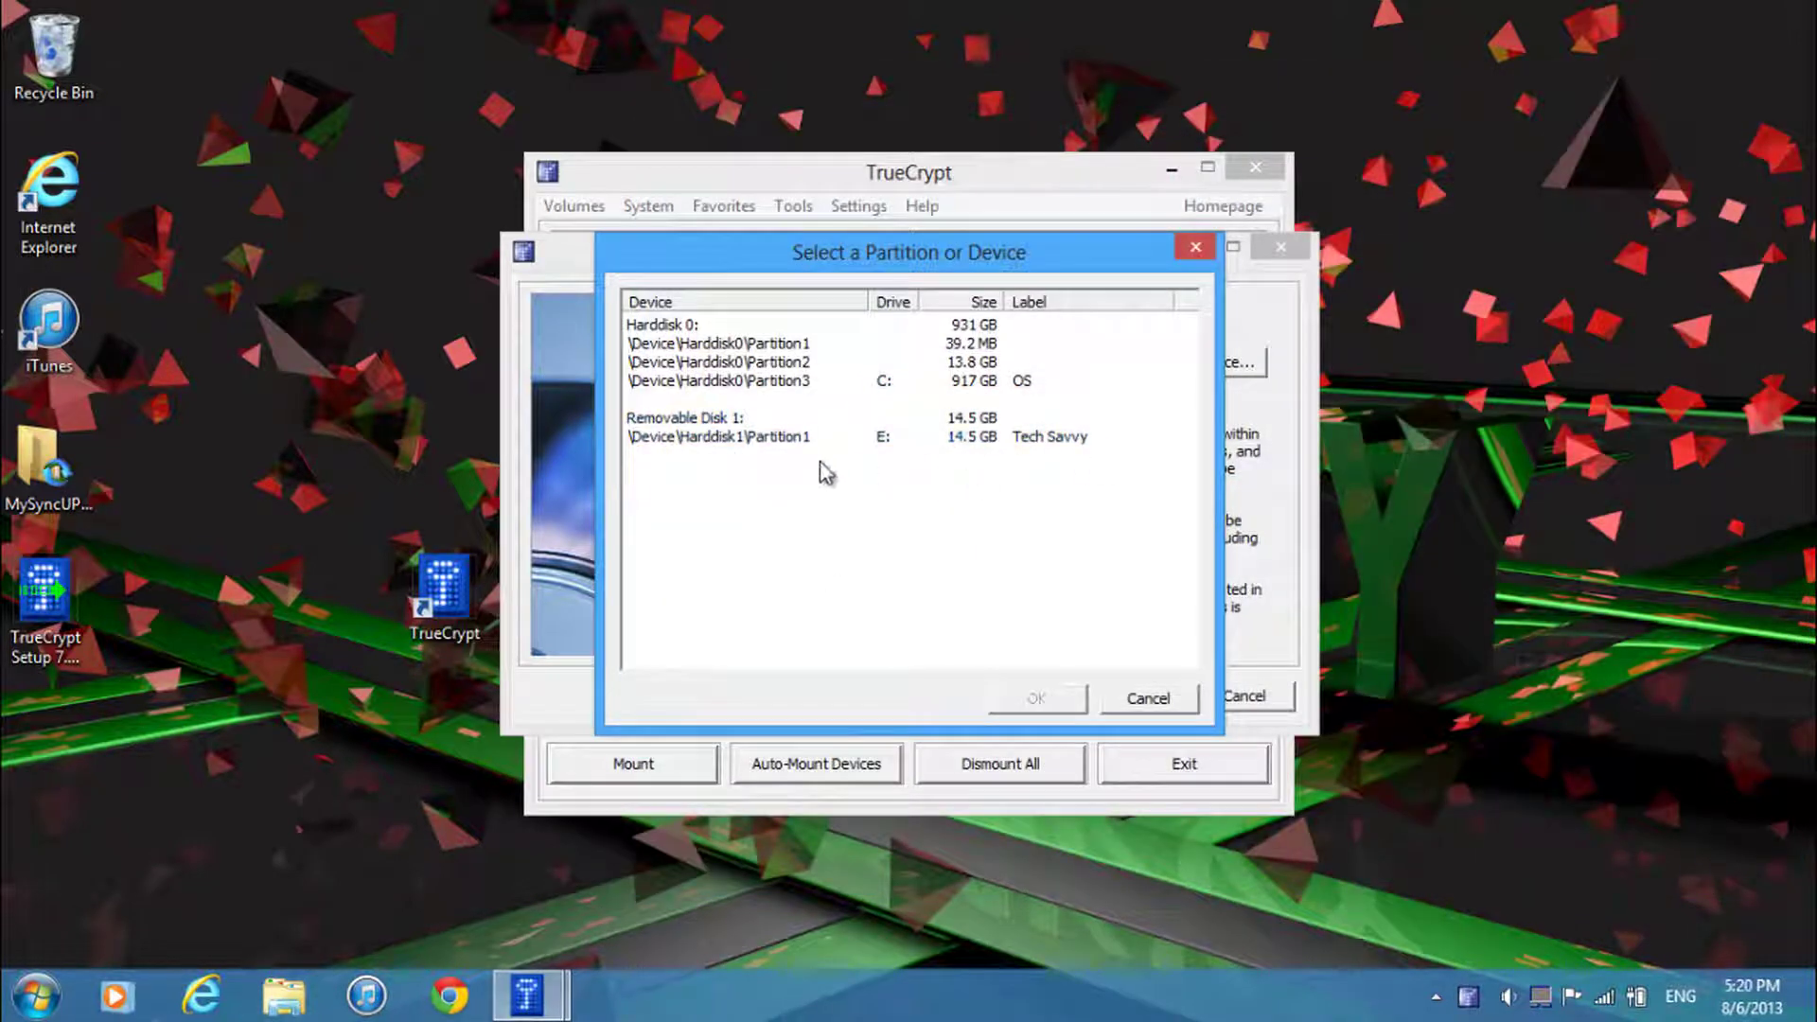
click(802, 439)
click(1041, 700)
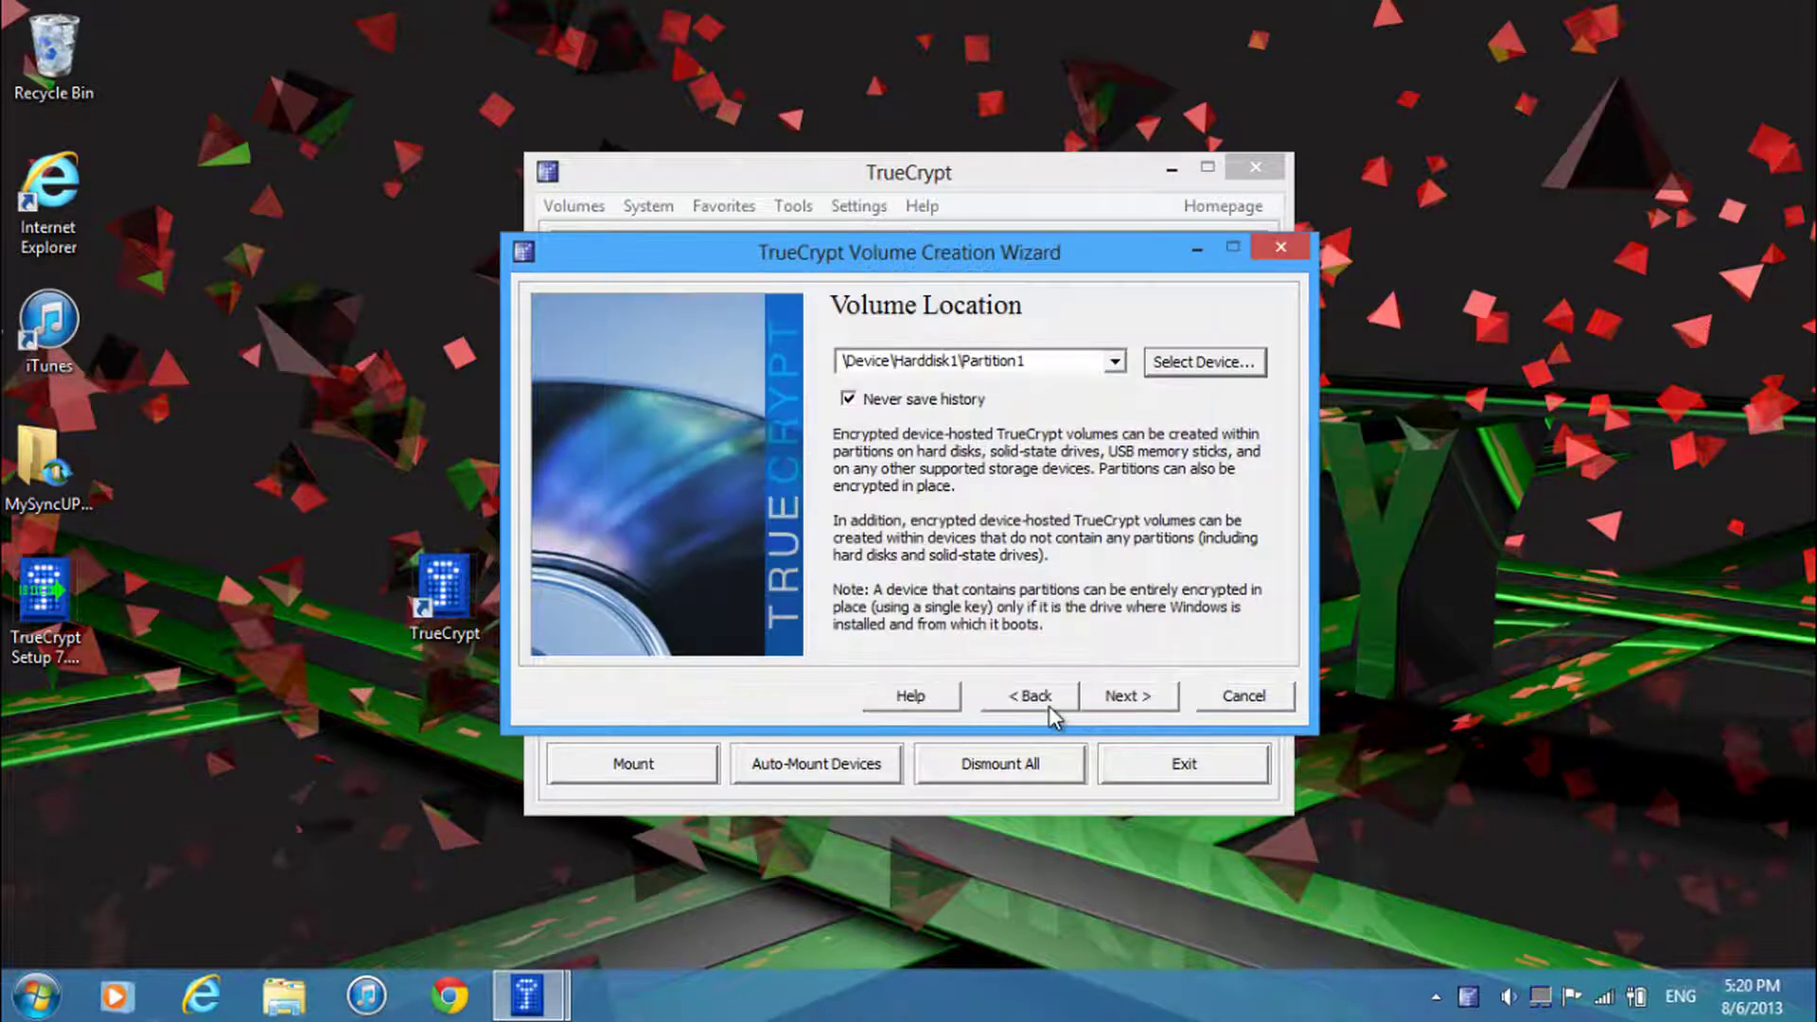
Keep create-and-format mode, AES with RIPEMD-160, and the full 14.53 GB partition size.
click(1111, 711)
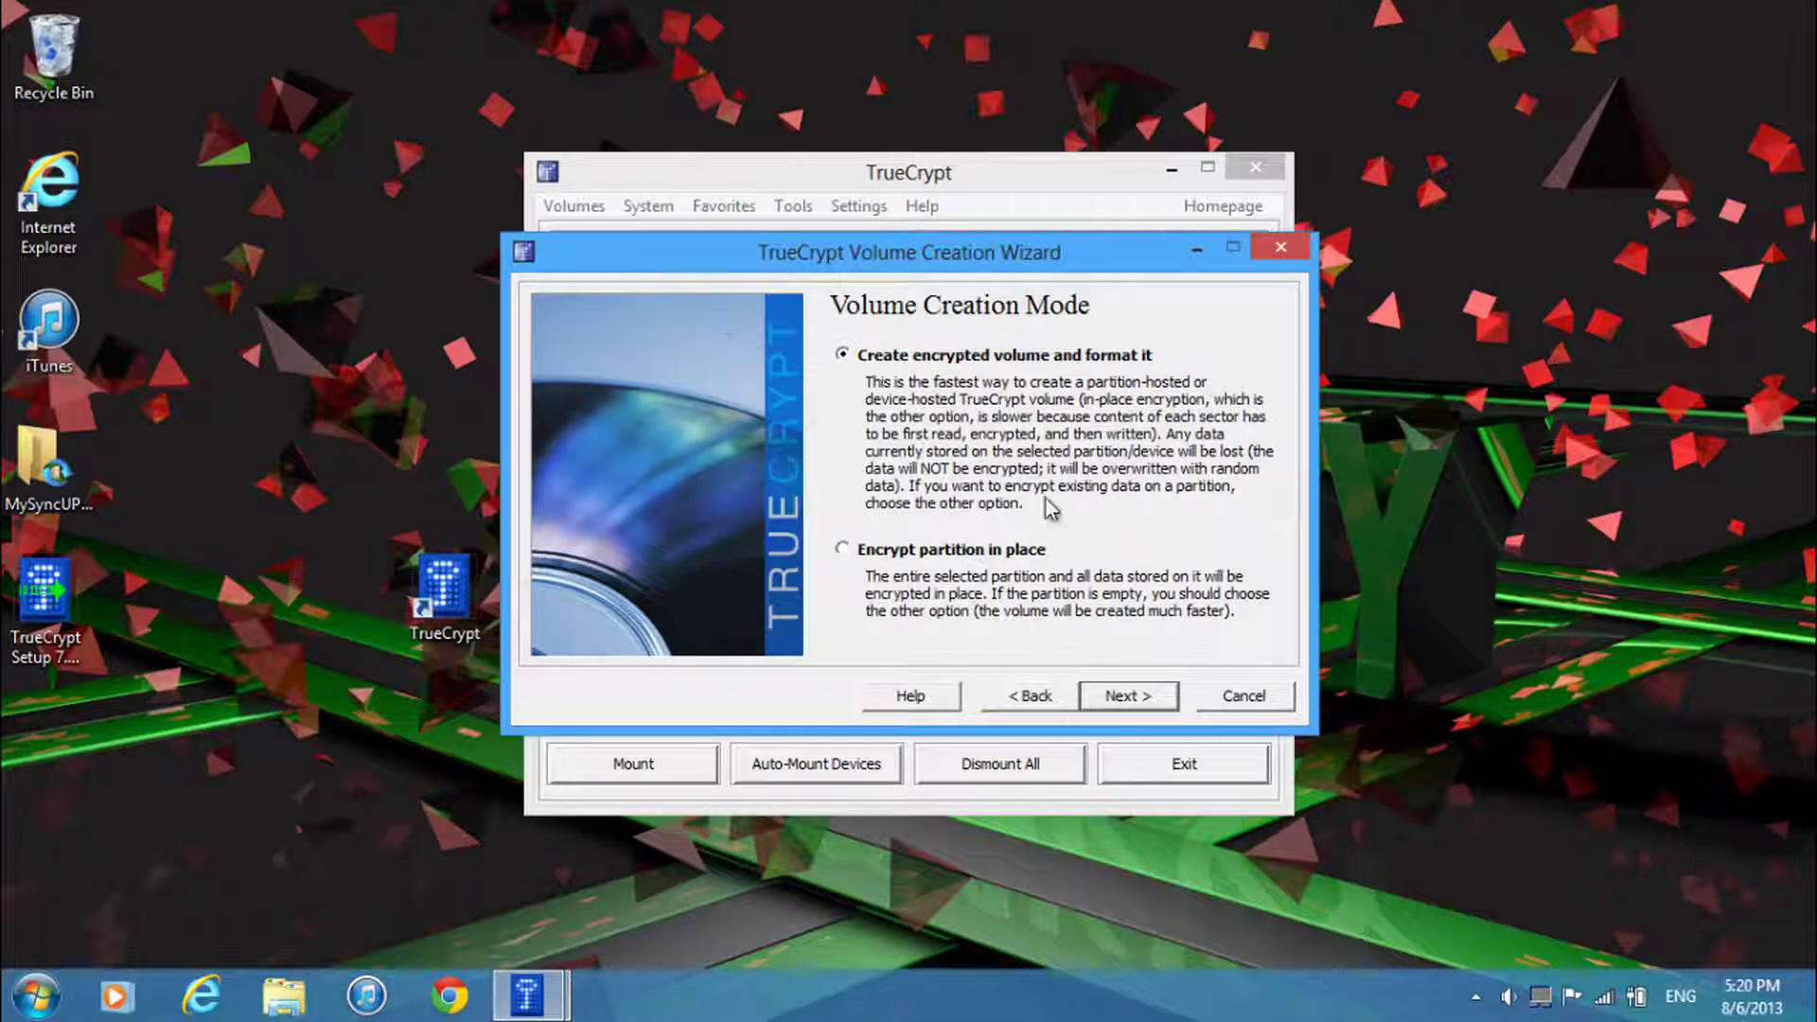
click(1132, 701)
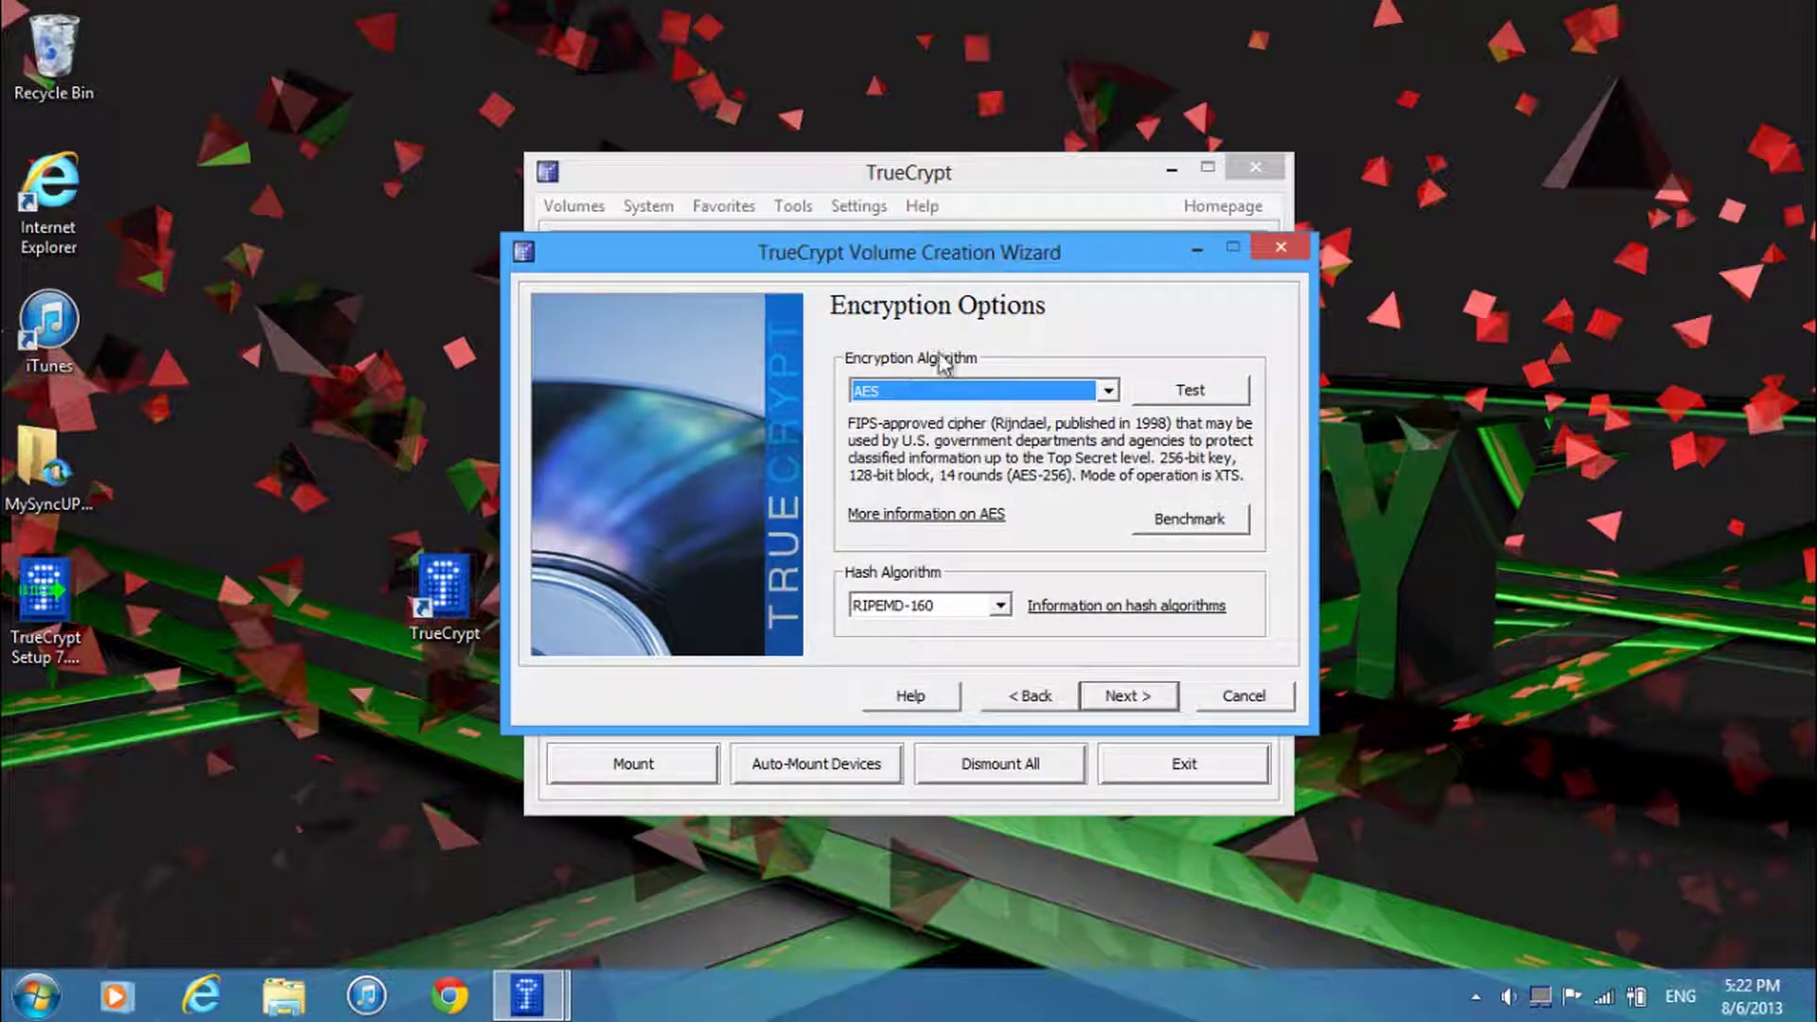
click(1122, 695)
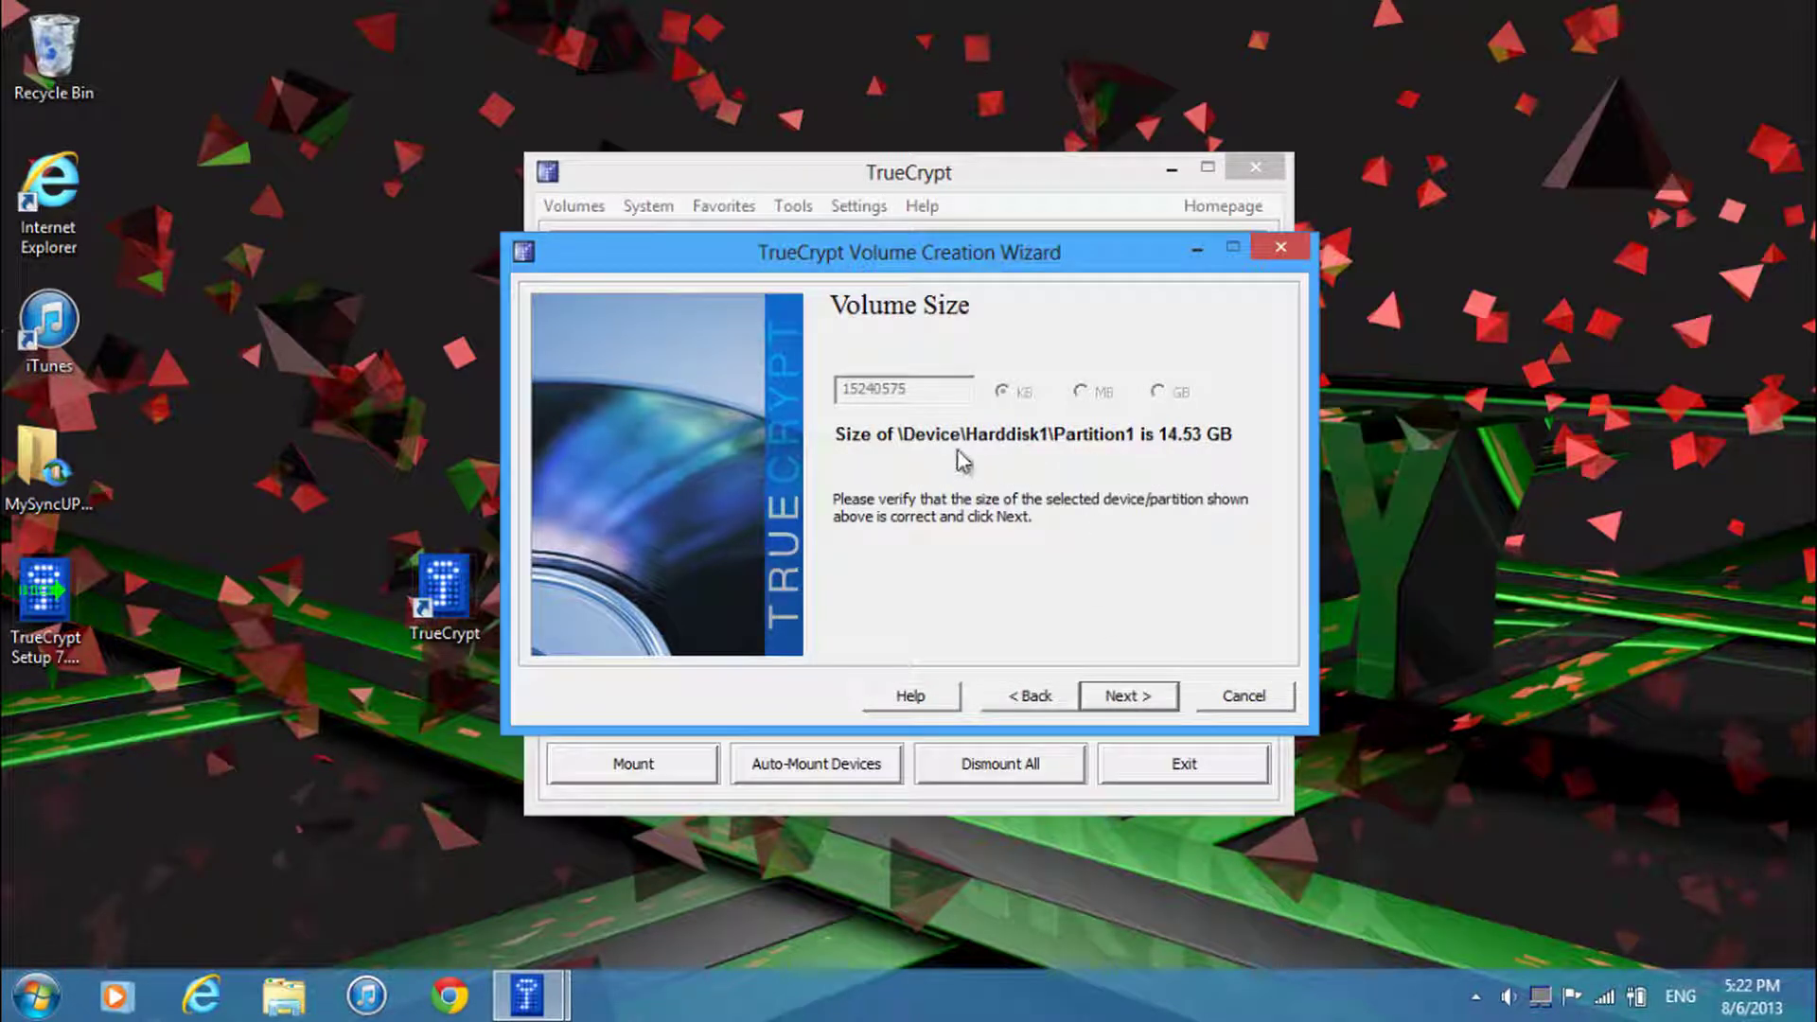
click(1145, 694)
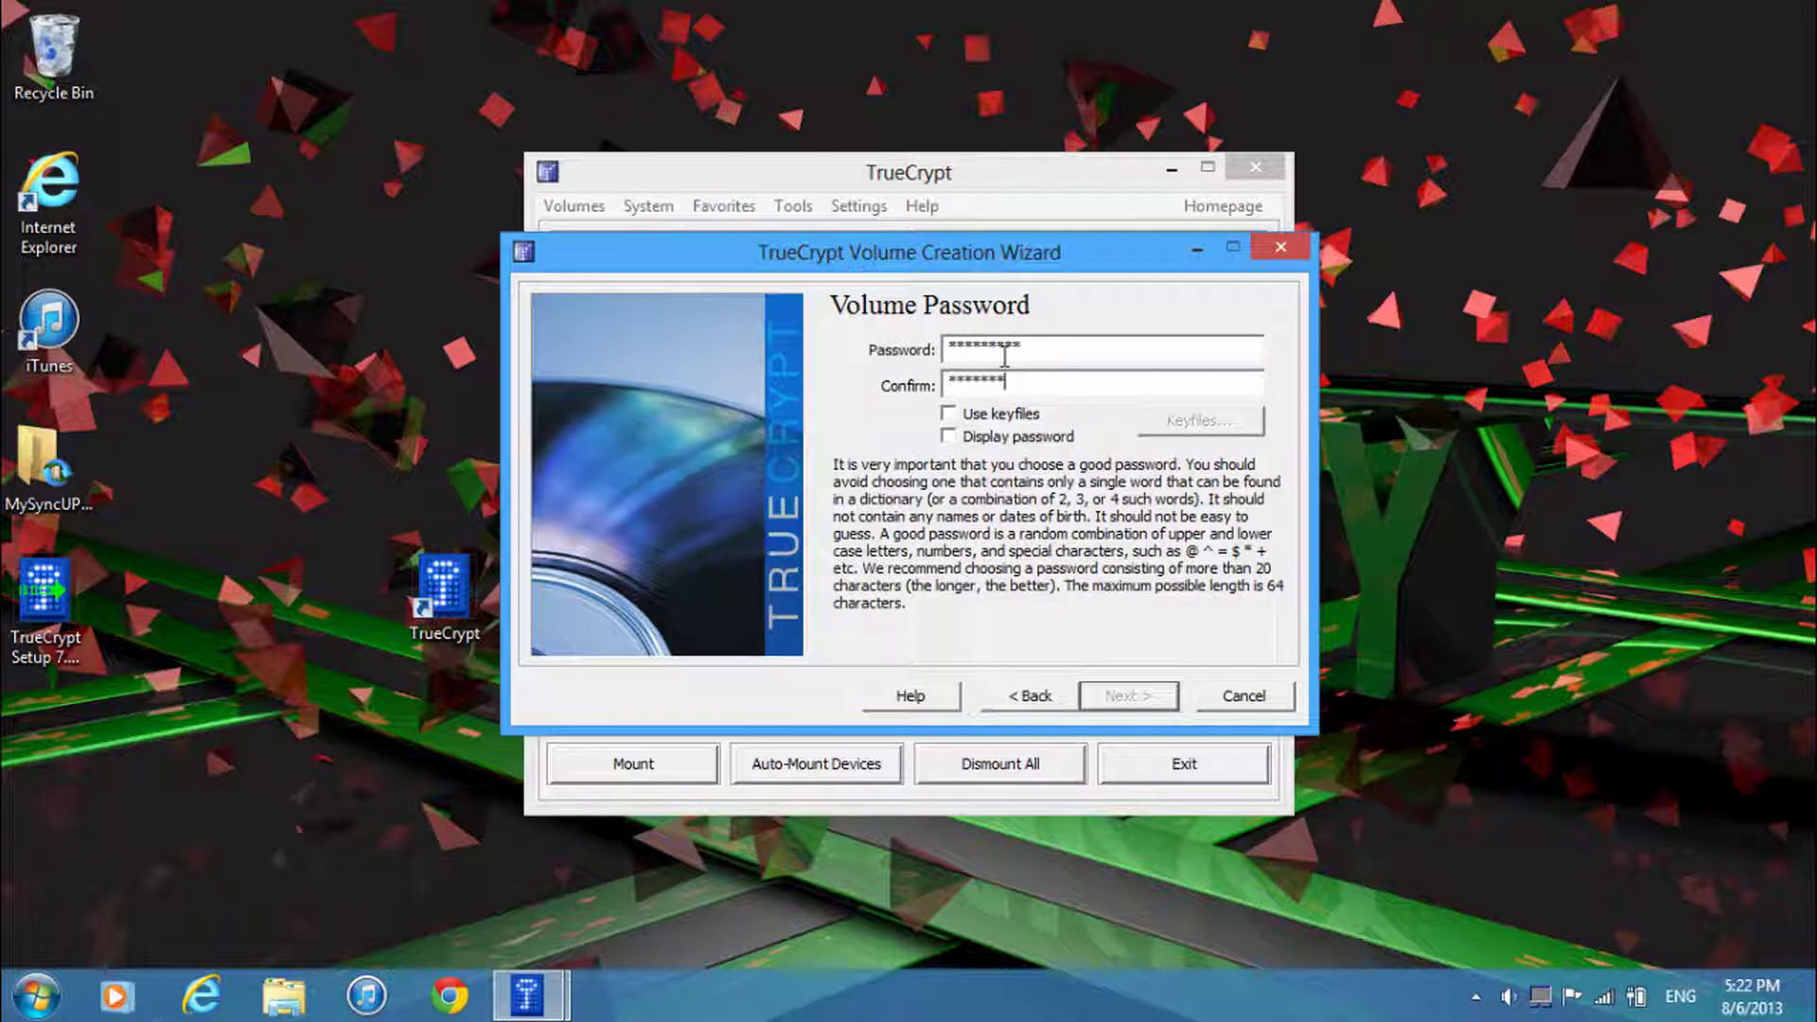
Finish confirming the volume password and accept the short-password warning.
text(***)
click(1169, 698)
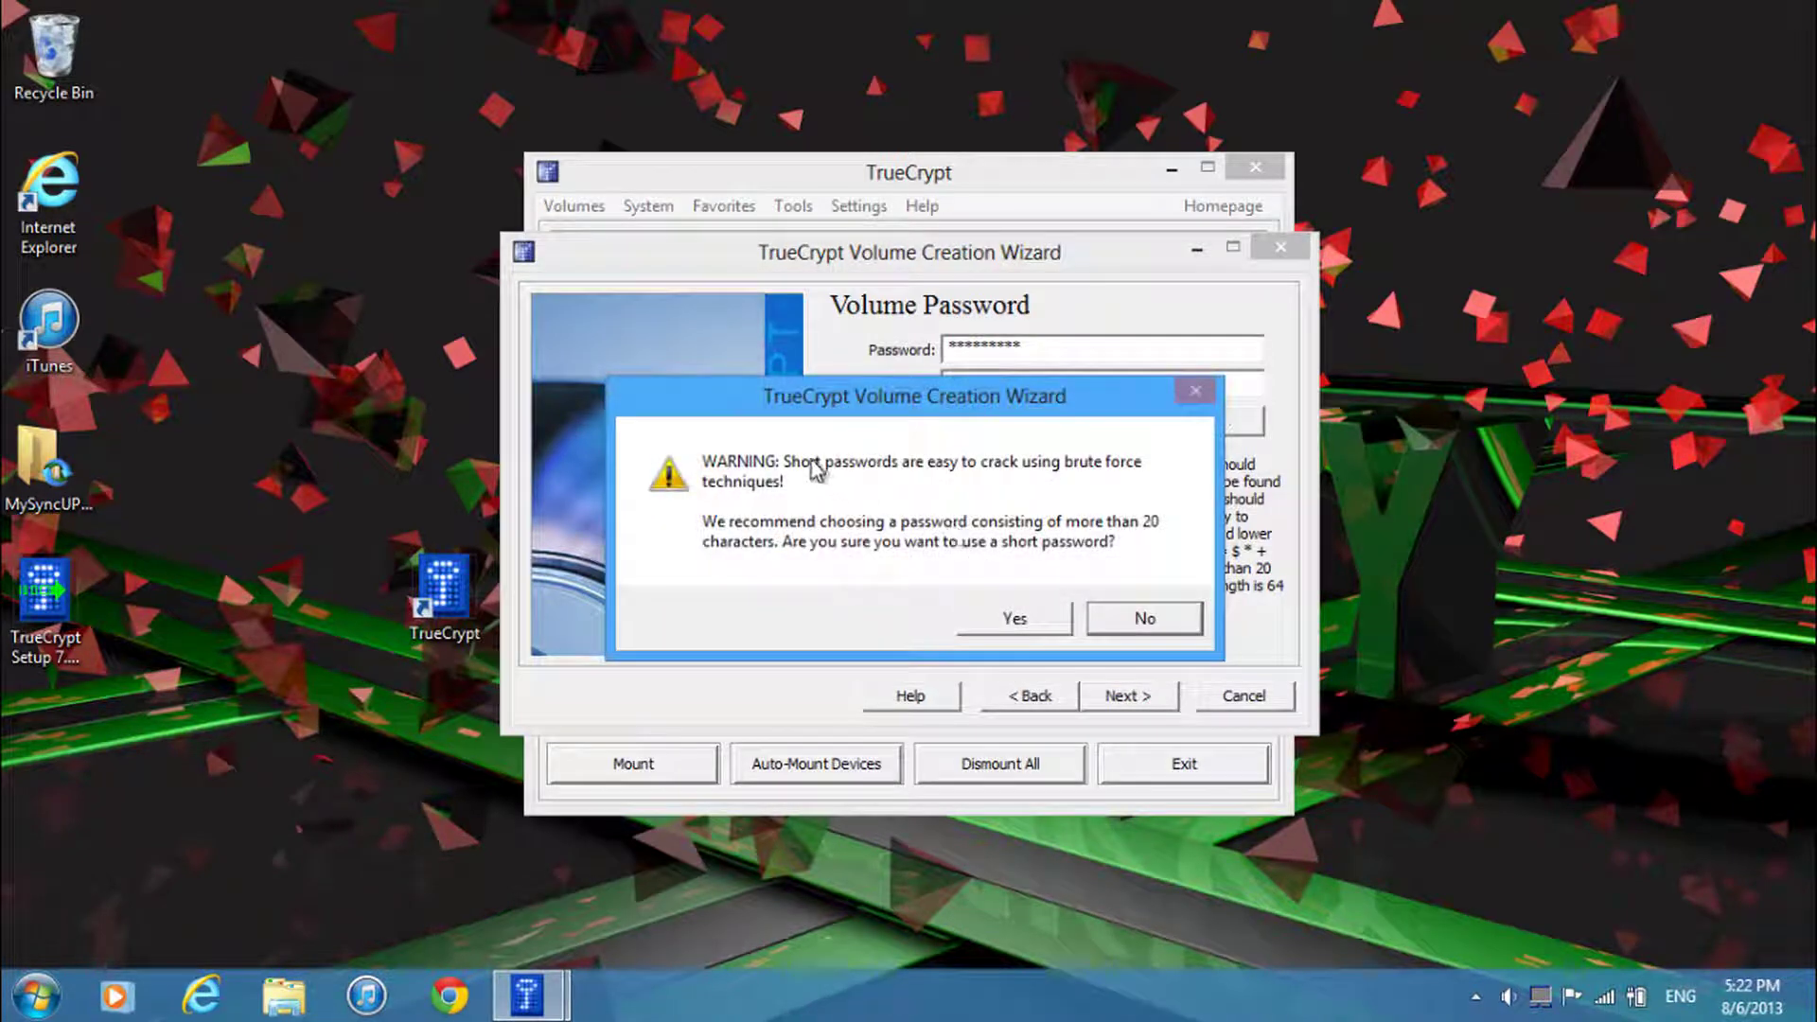
drag(814, 398, 876, 368)
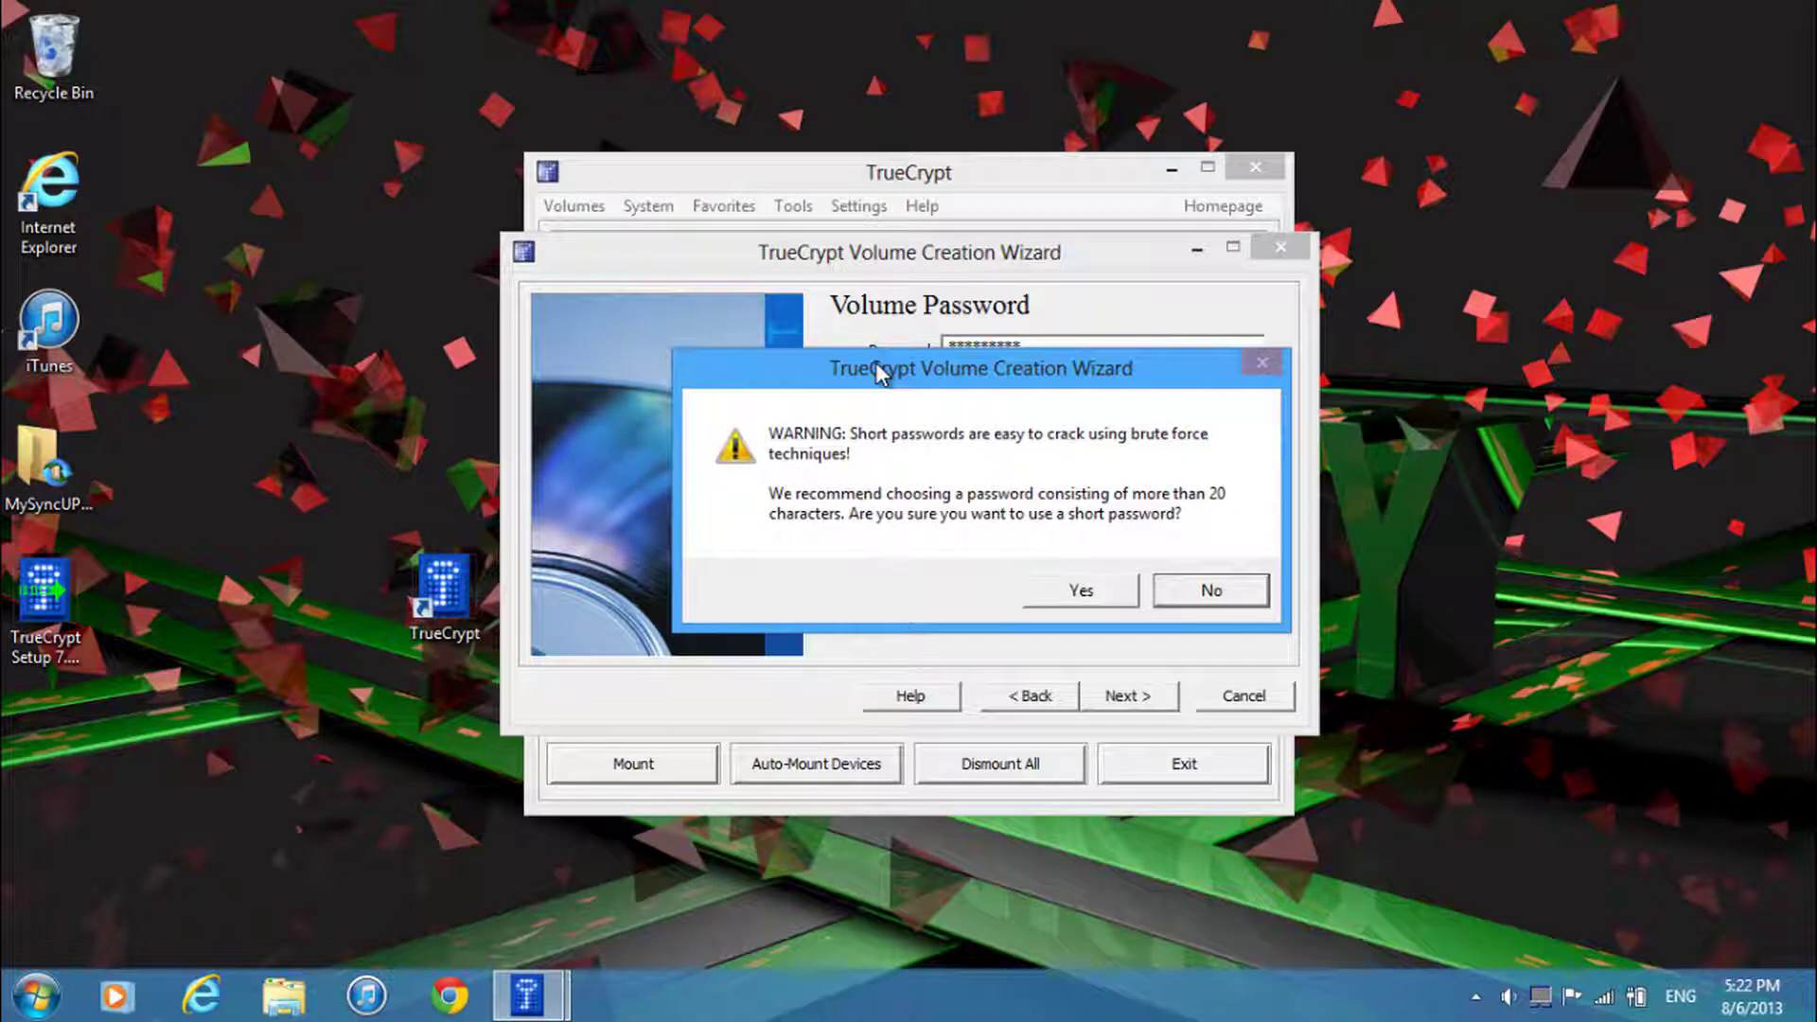
click(1074, 591)
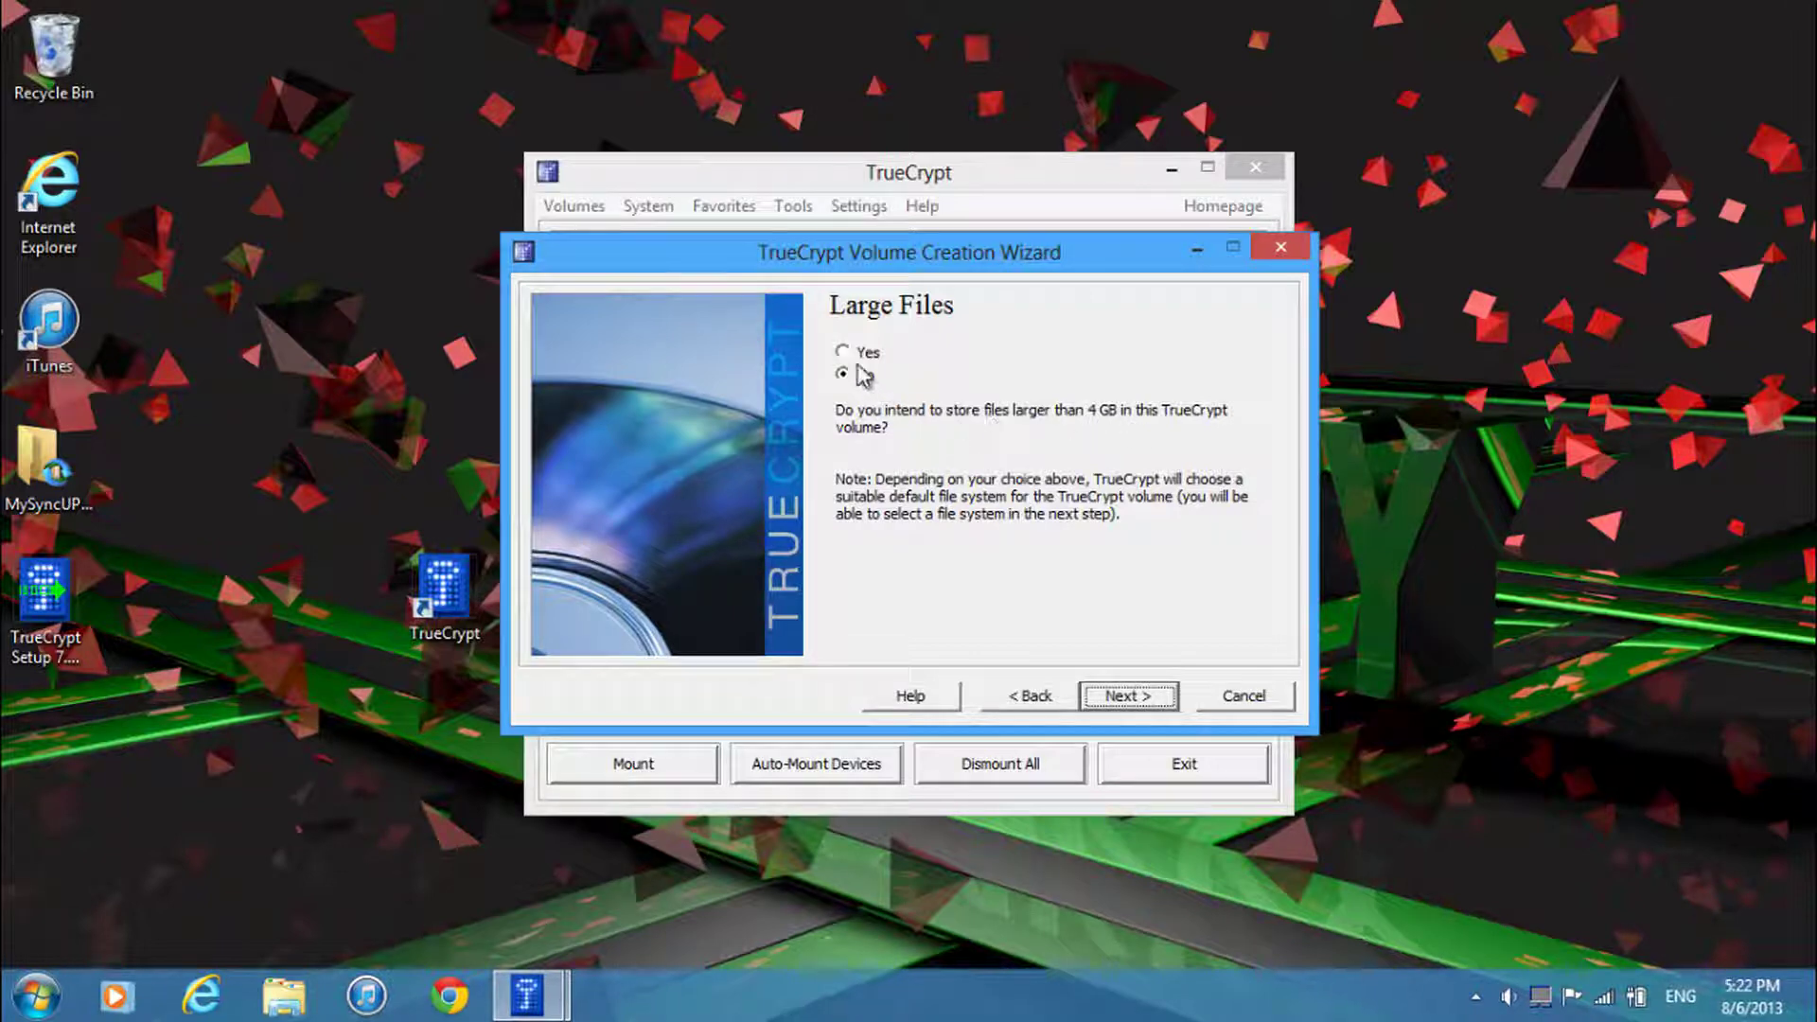
Format the USB partition as a FAT encrypted volume, agreeing to erase its files.
click(1131, 700)
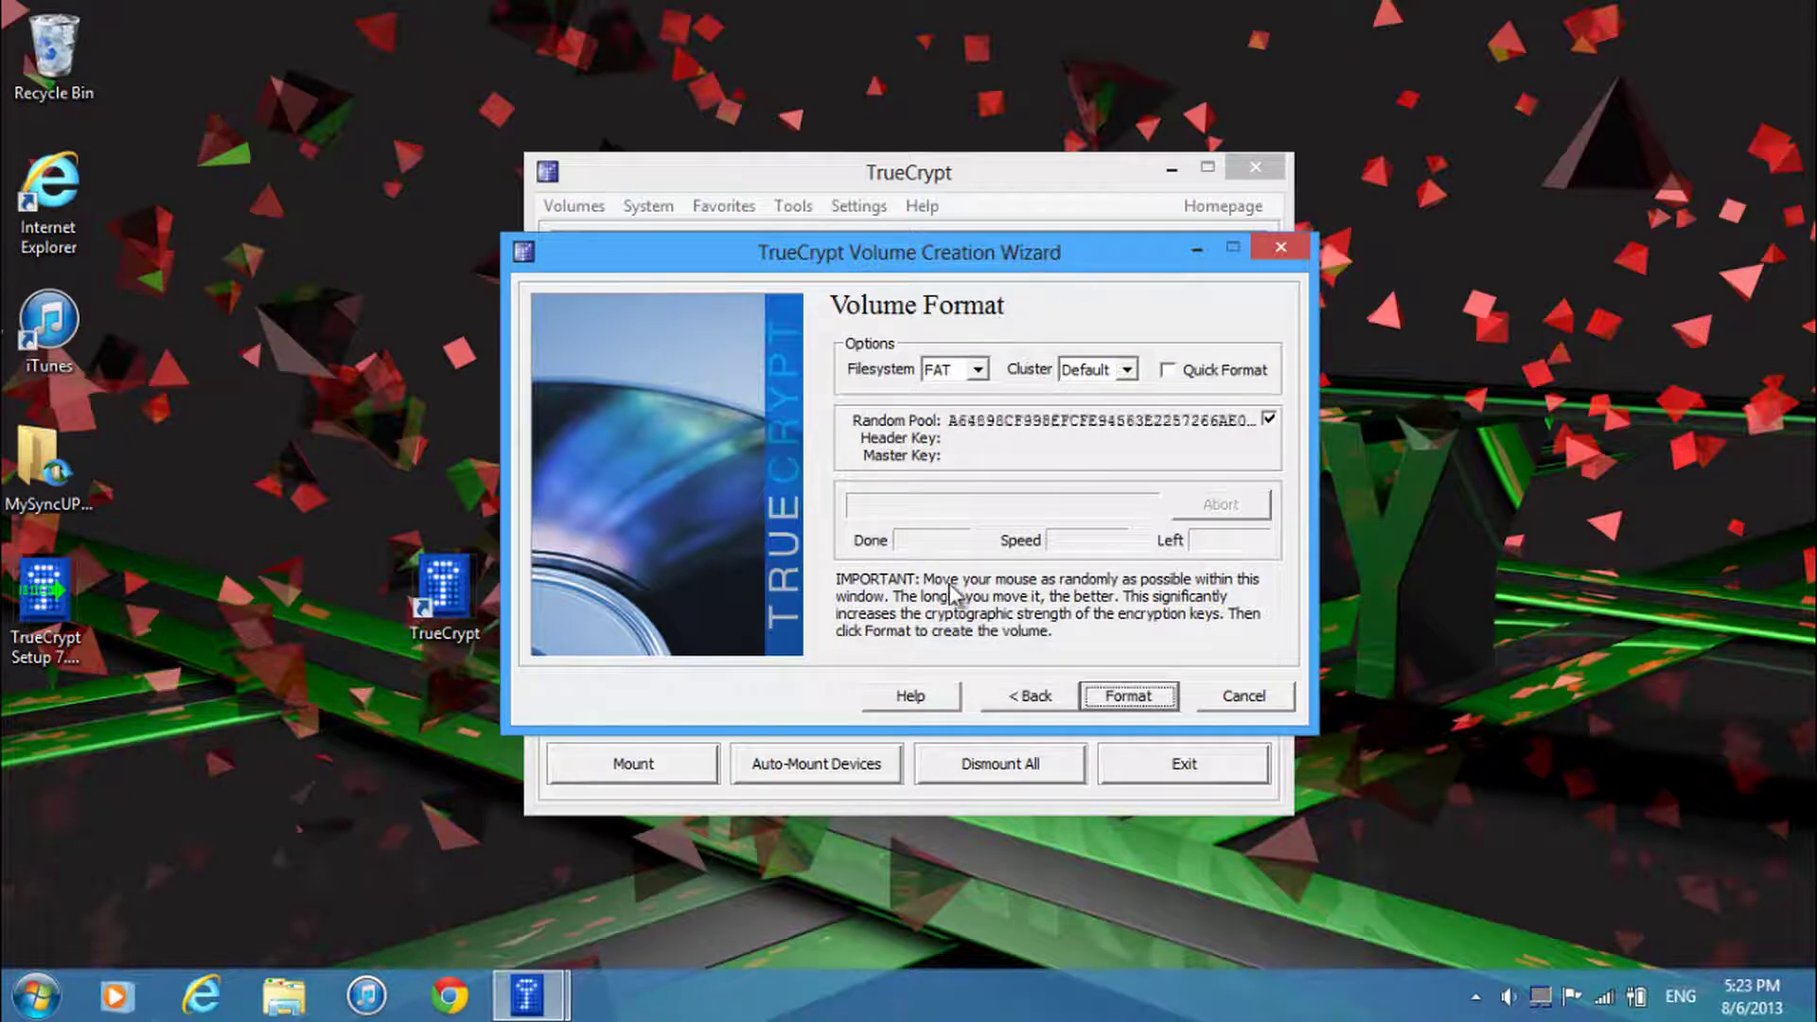
click(1147, 700)
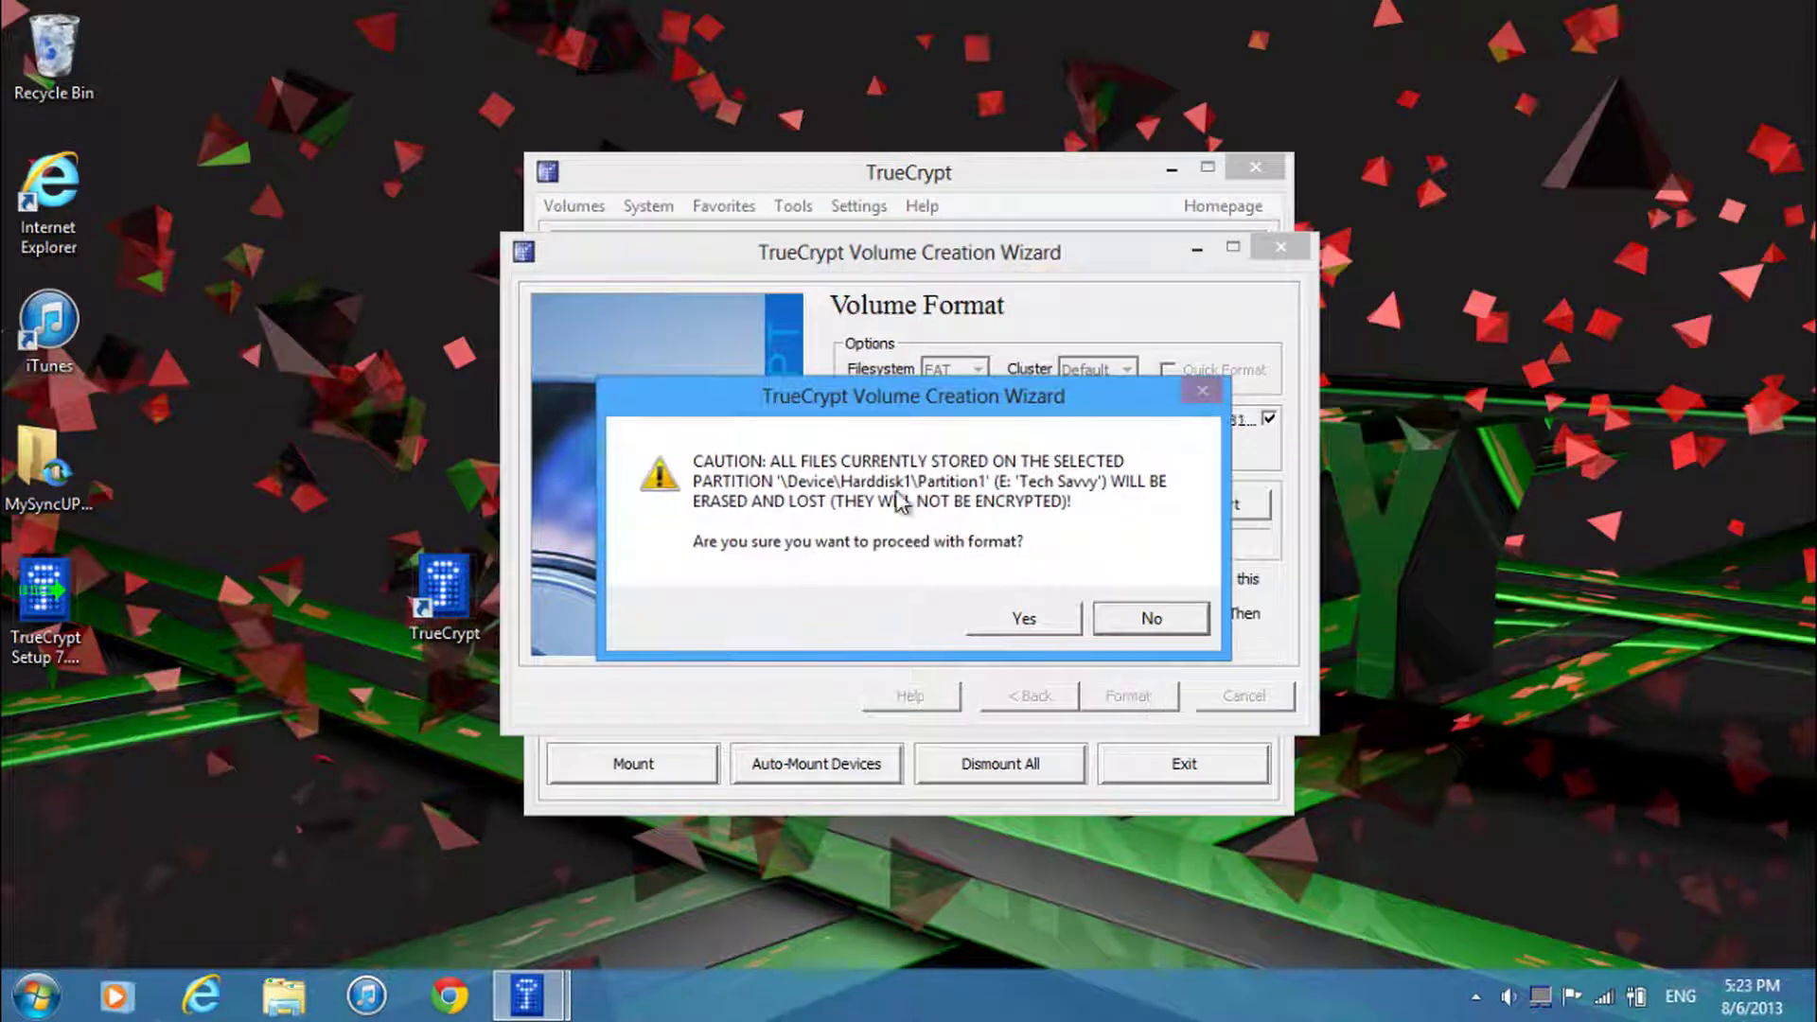
click(1033, 629)
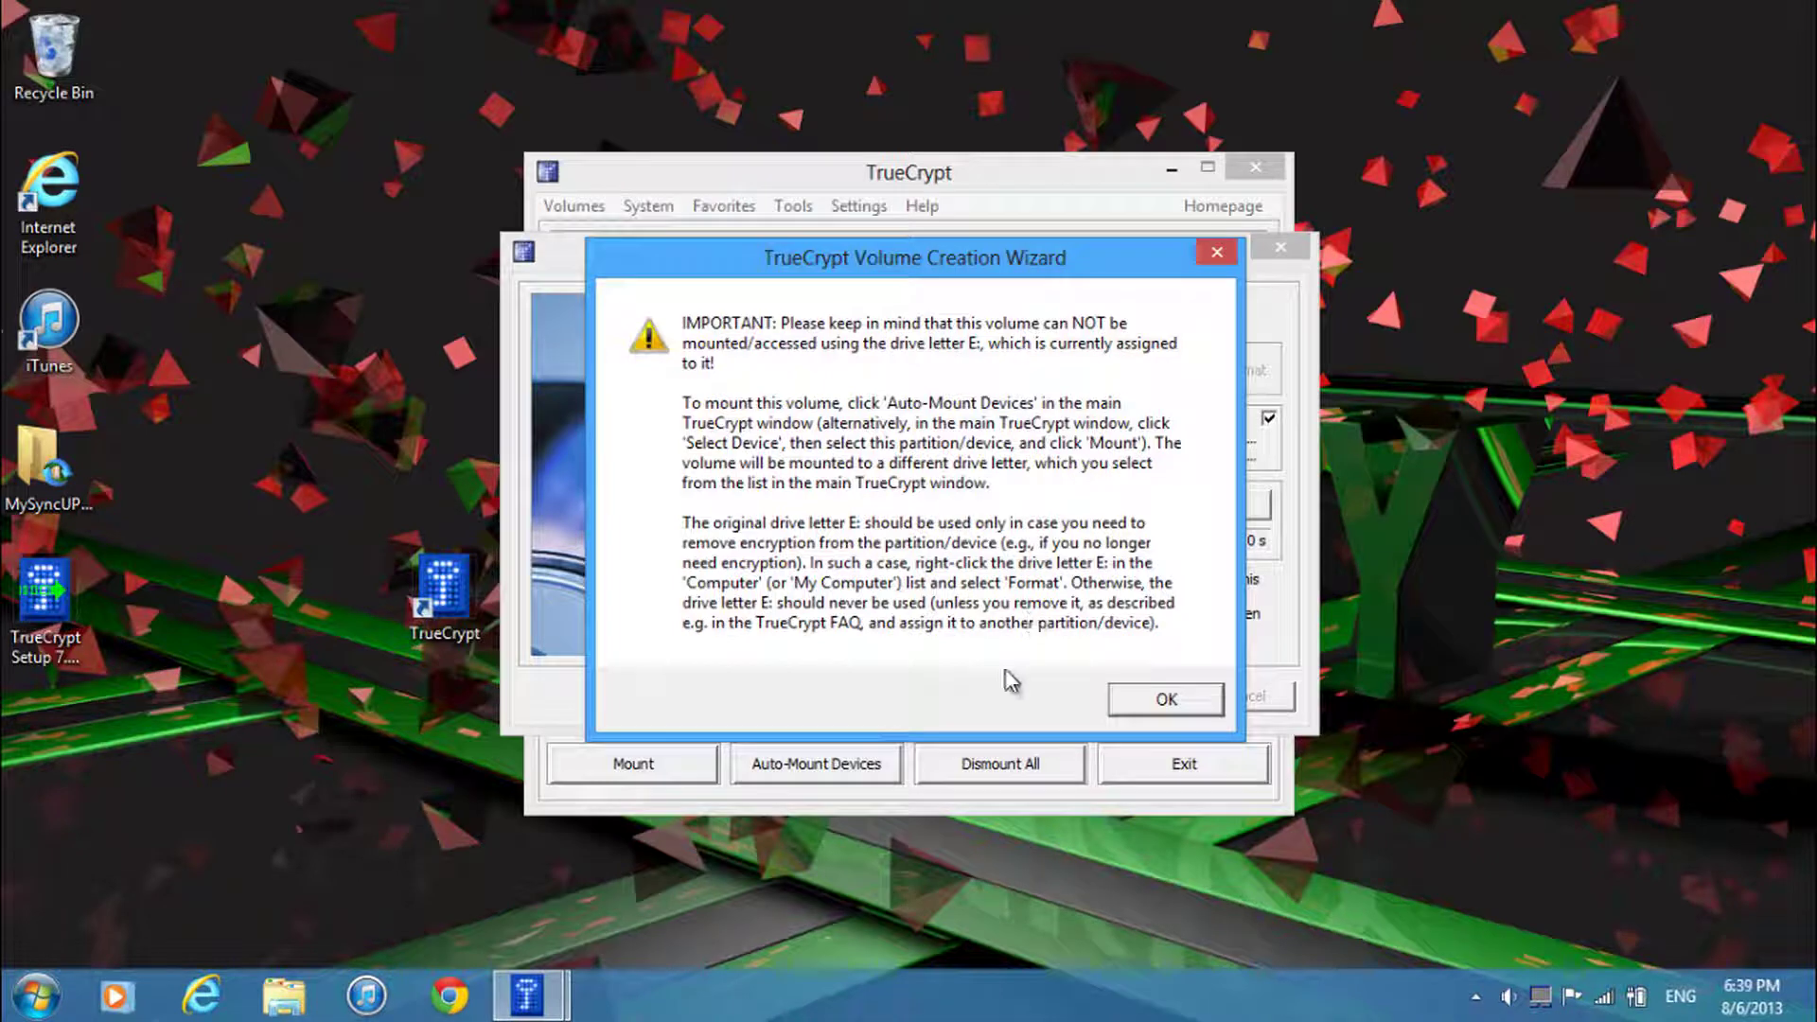
Dismiss the drive-letter and volume-created messages and exit the Volume Creation Wizard.
click(1174, 705)
click(1070, 589)
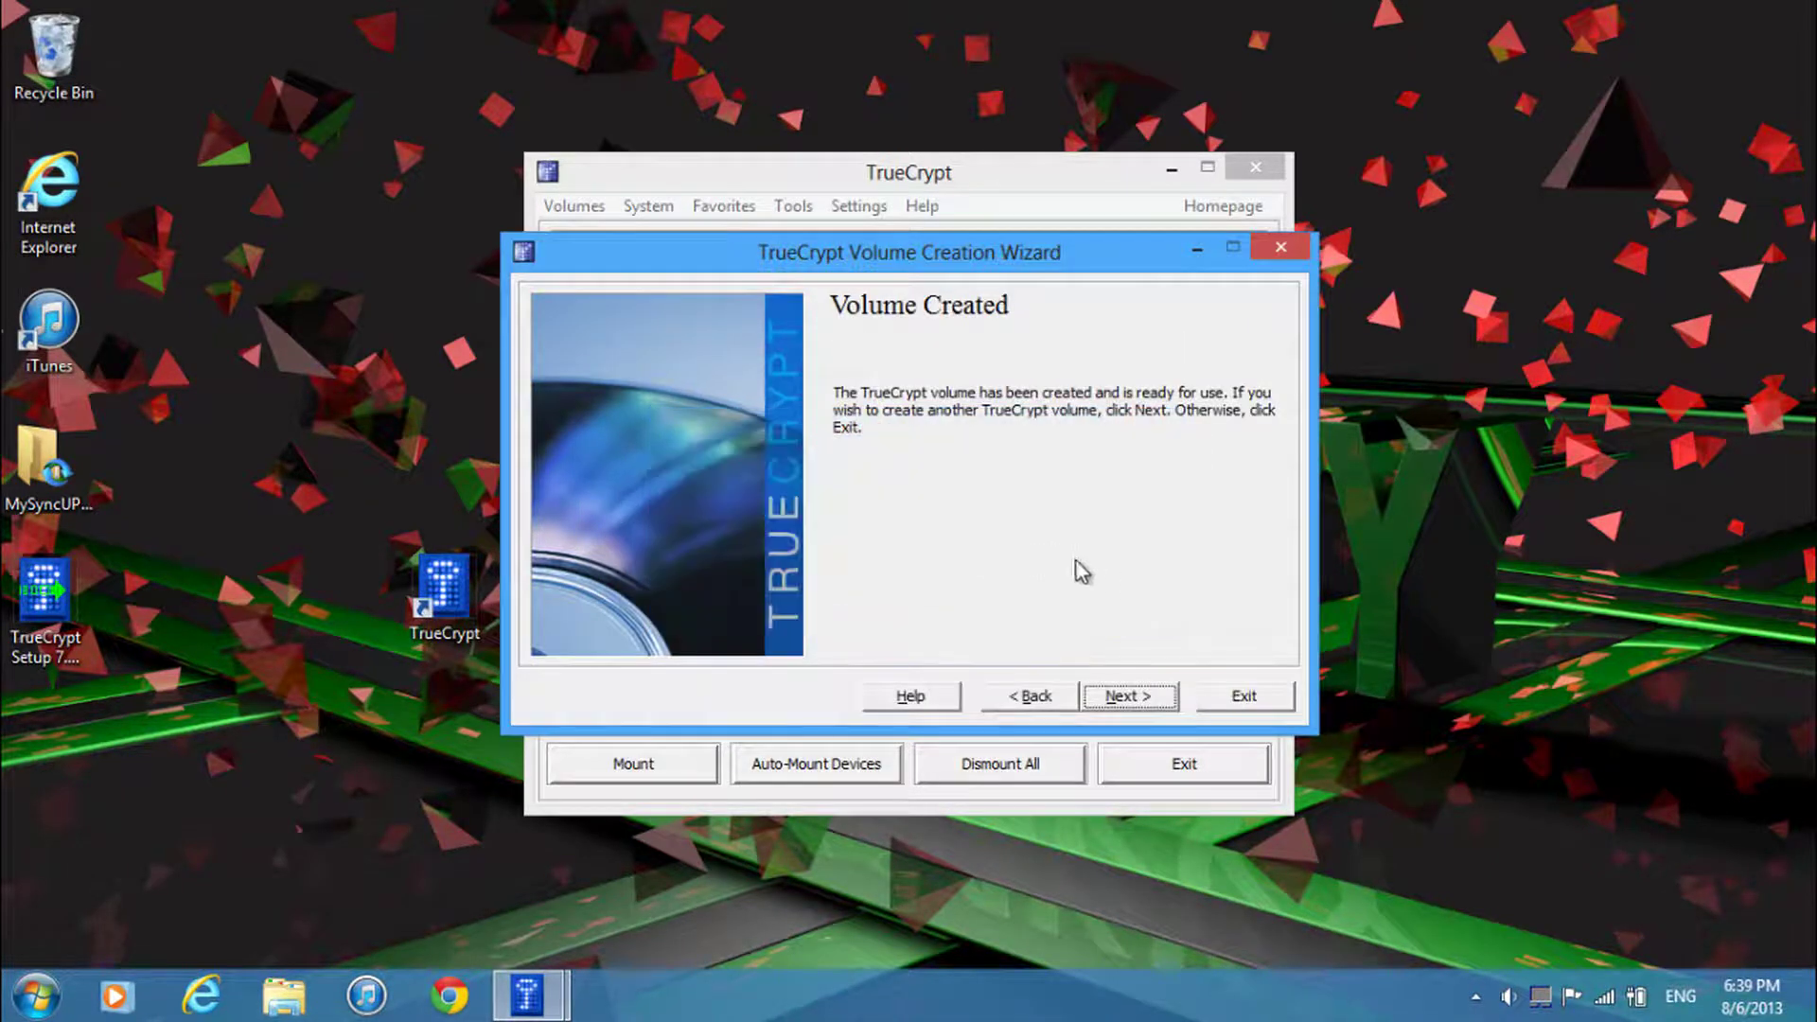
click(1129, 696)
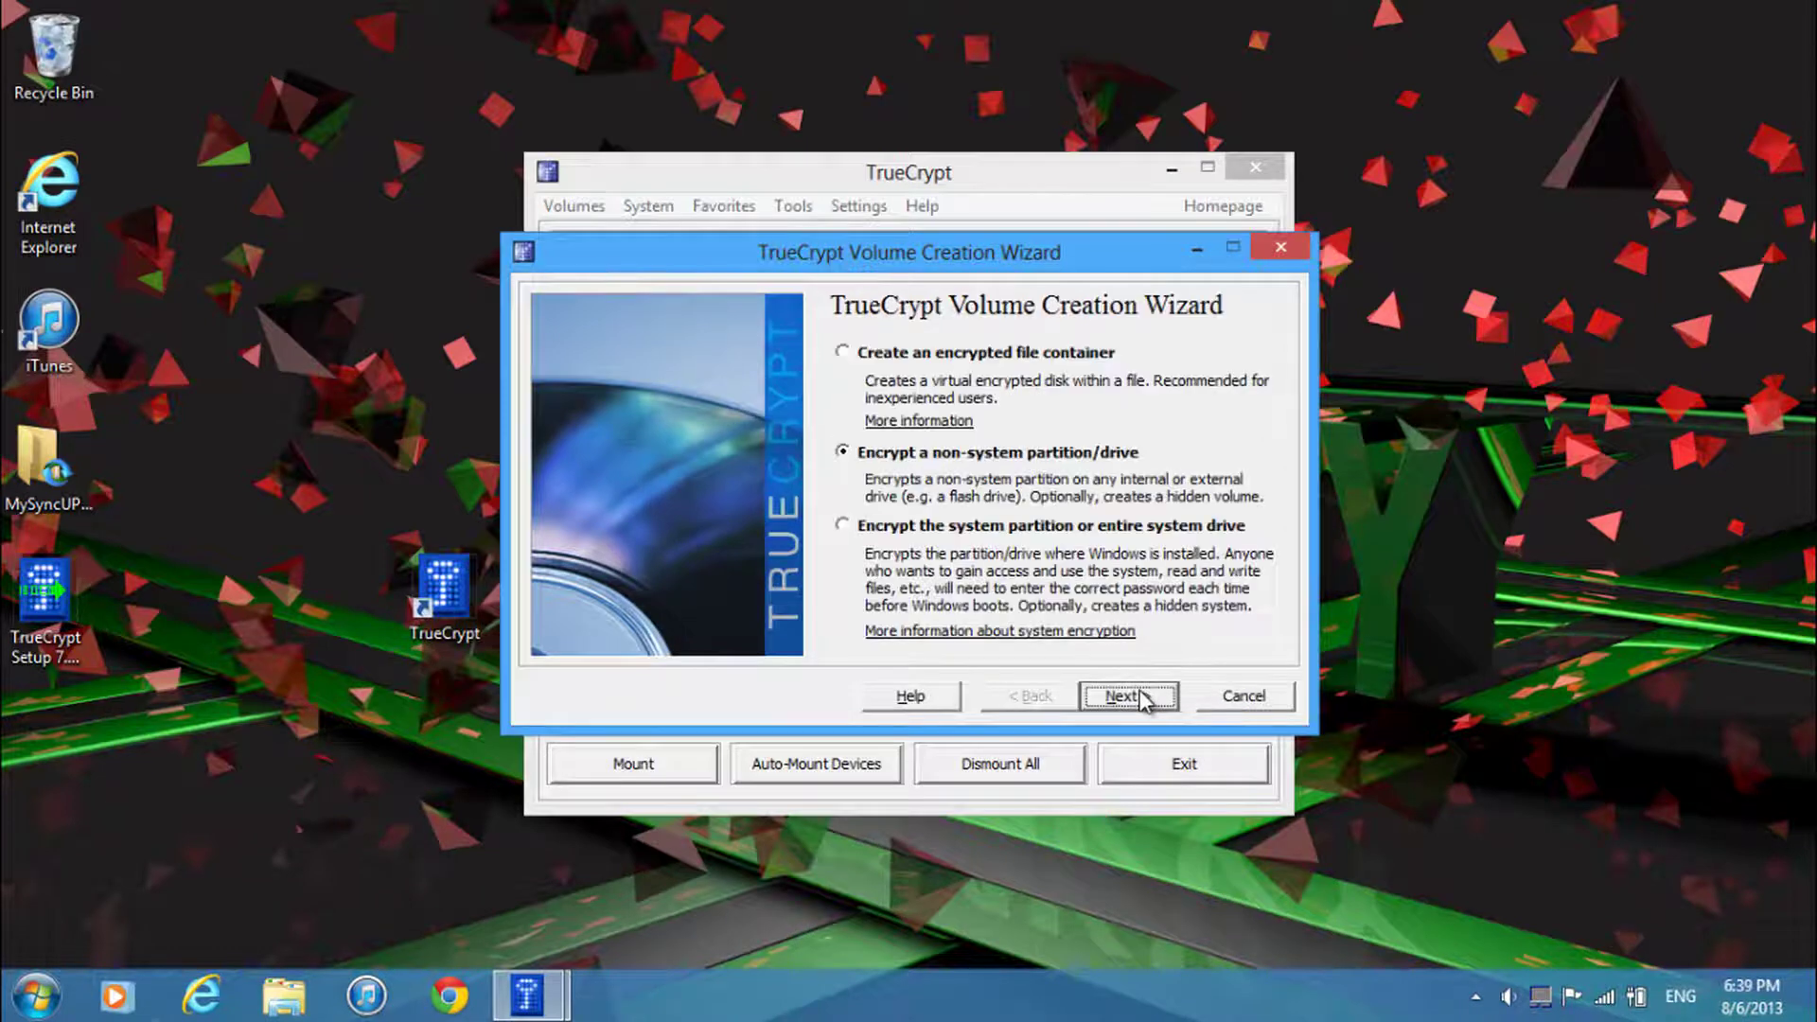
click(1231, 696)
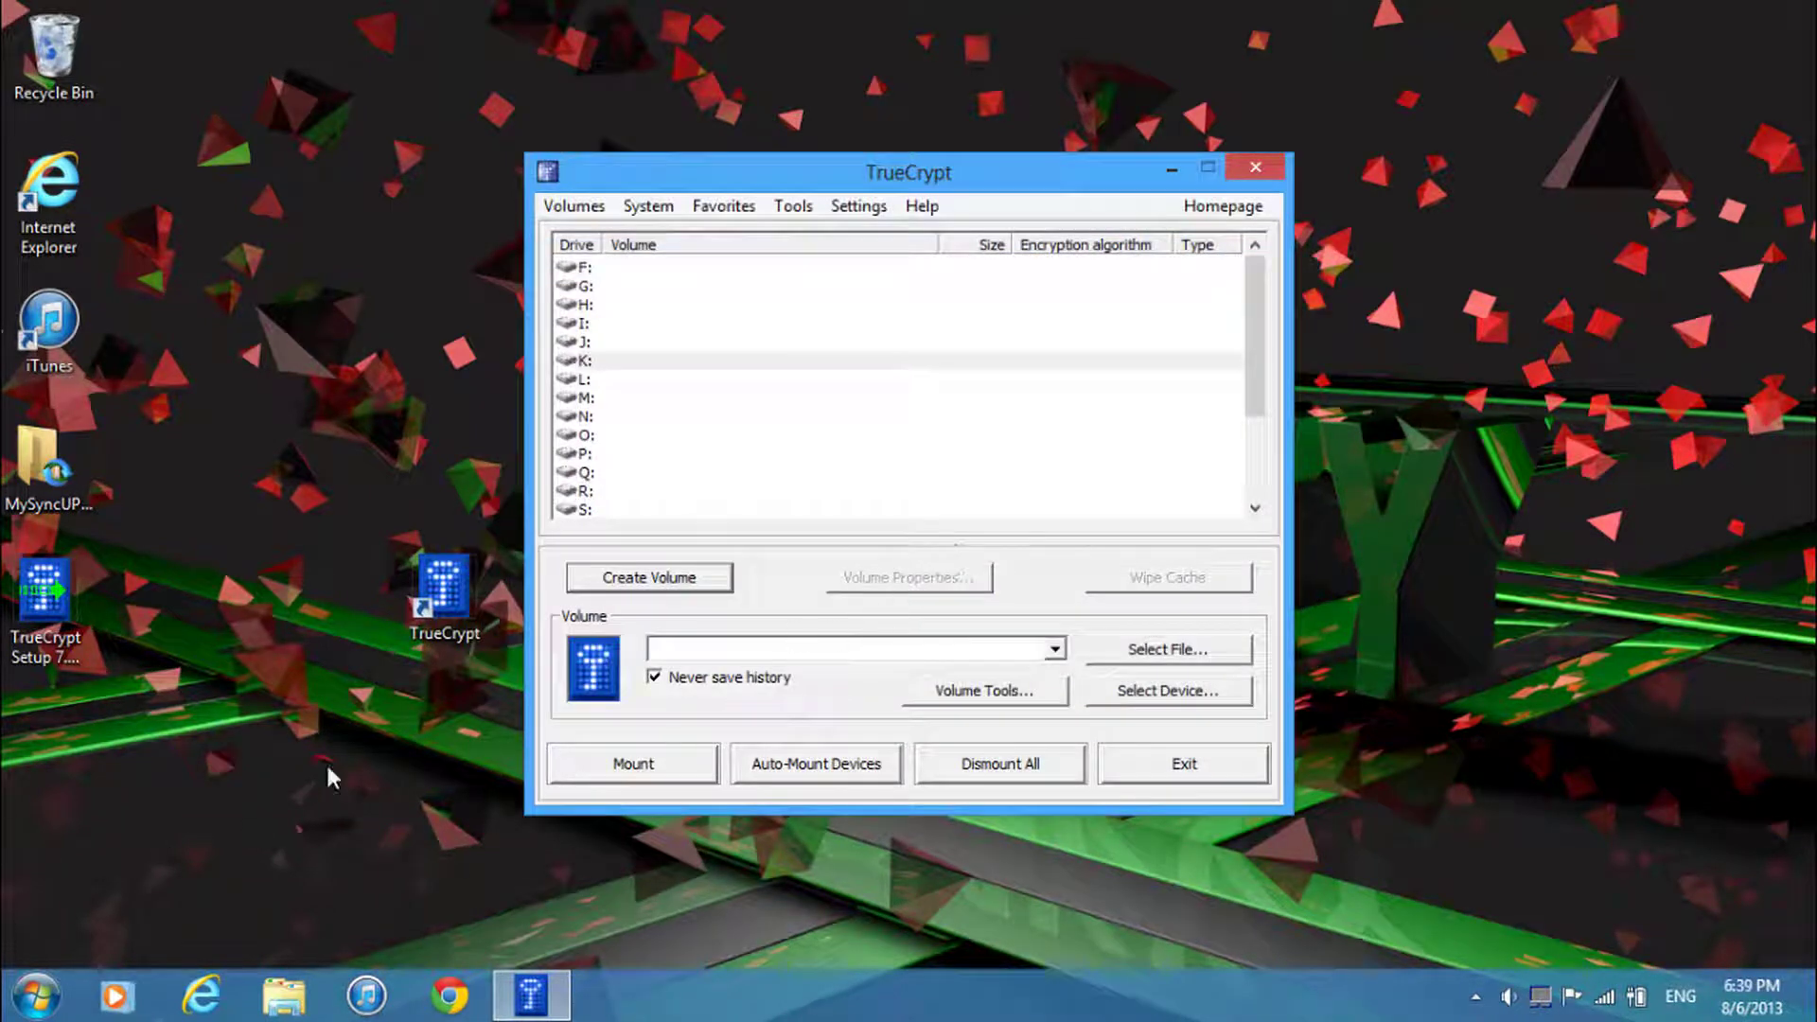
Mount \Device\Harddisk1\Partition1 as drive N: using the volume password.
scroll(610, 464, down, 2)
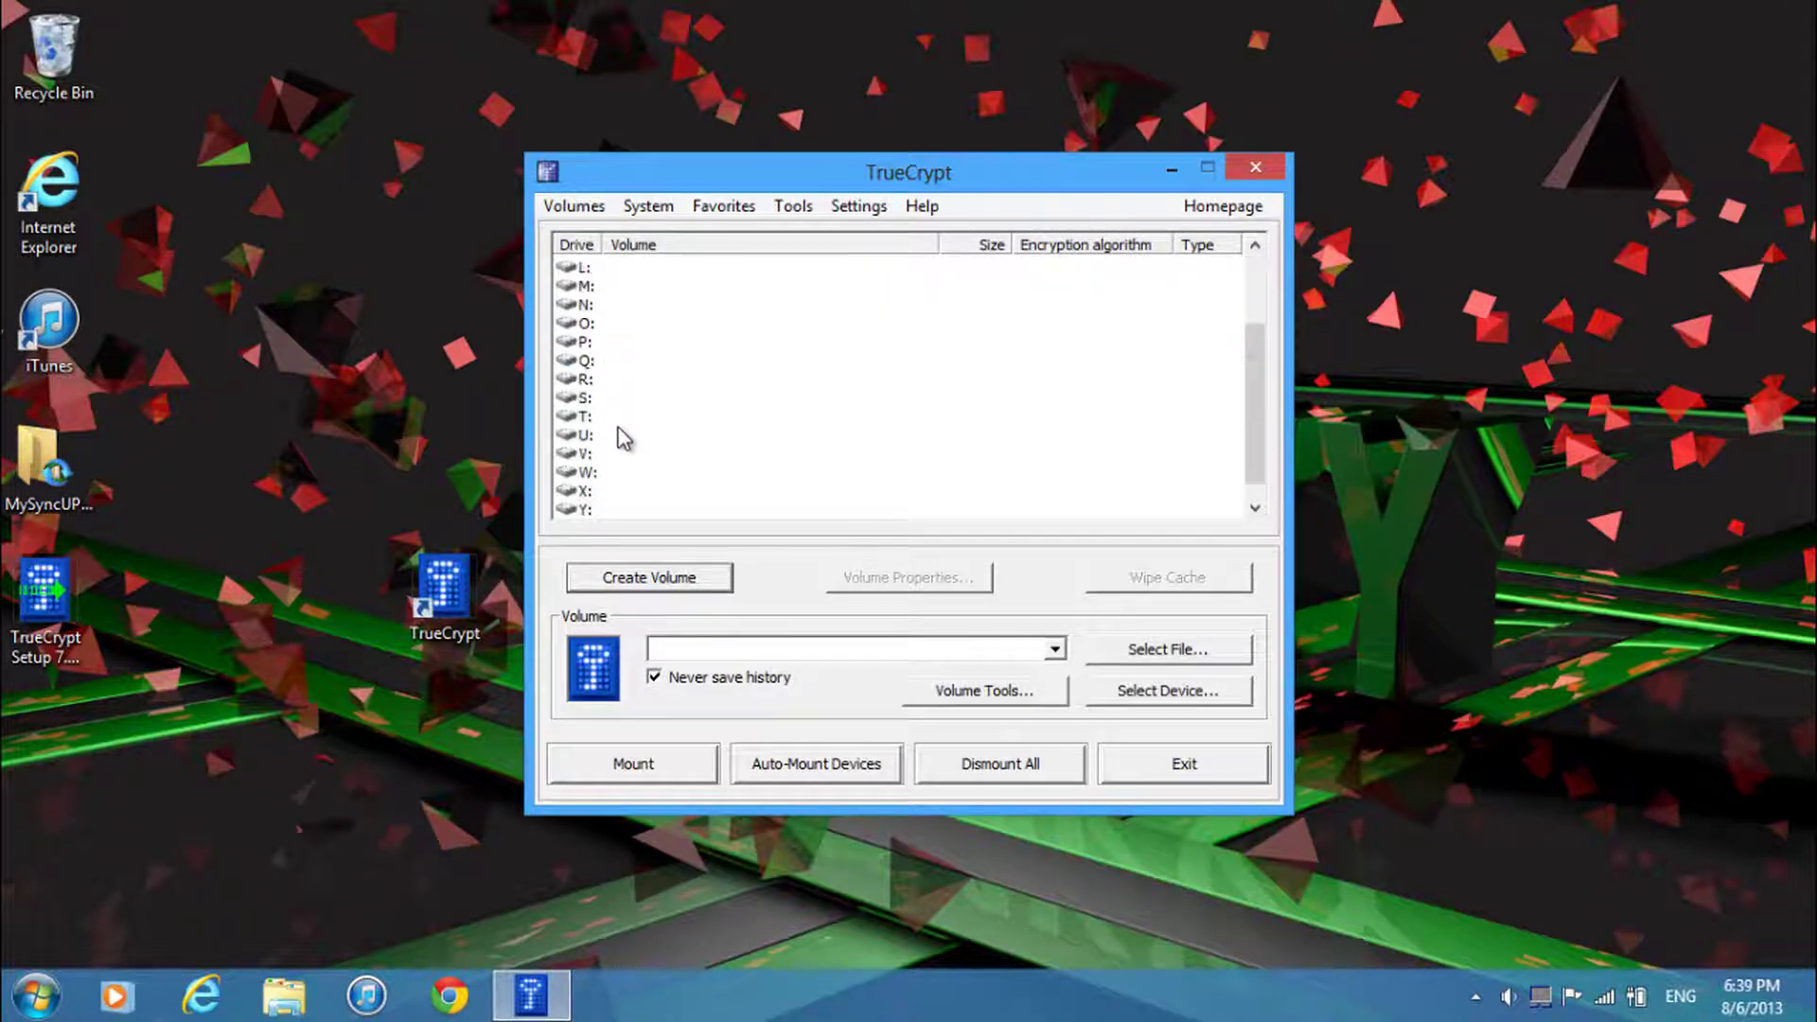
scroll(616, 444, up, 1)
click(594, 359)
scroll(600, 445, up, 1)
click(1168, 650)
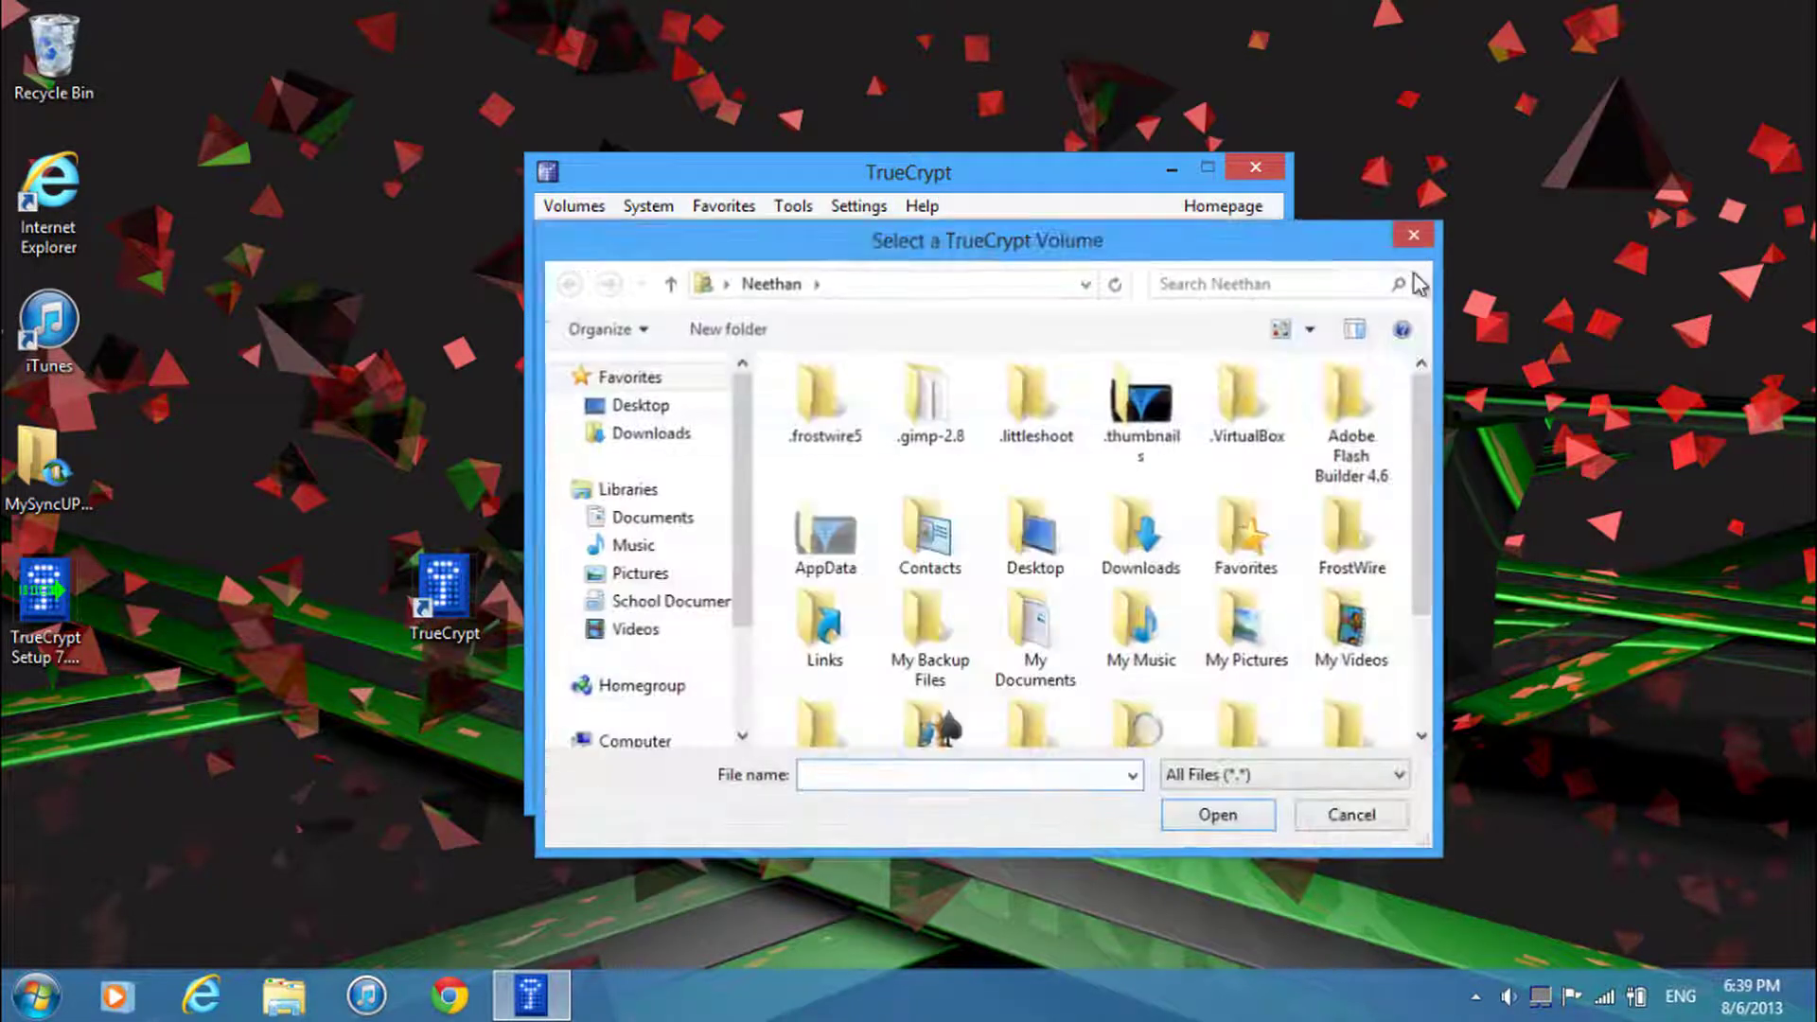
key(Escape)
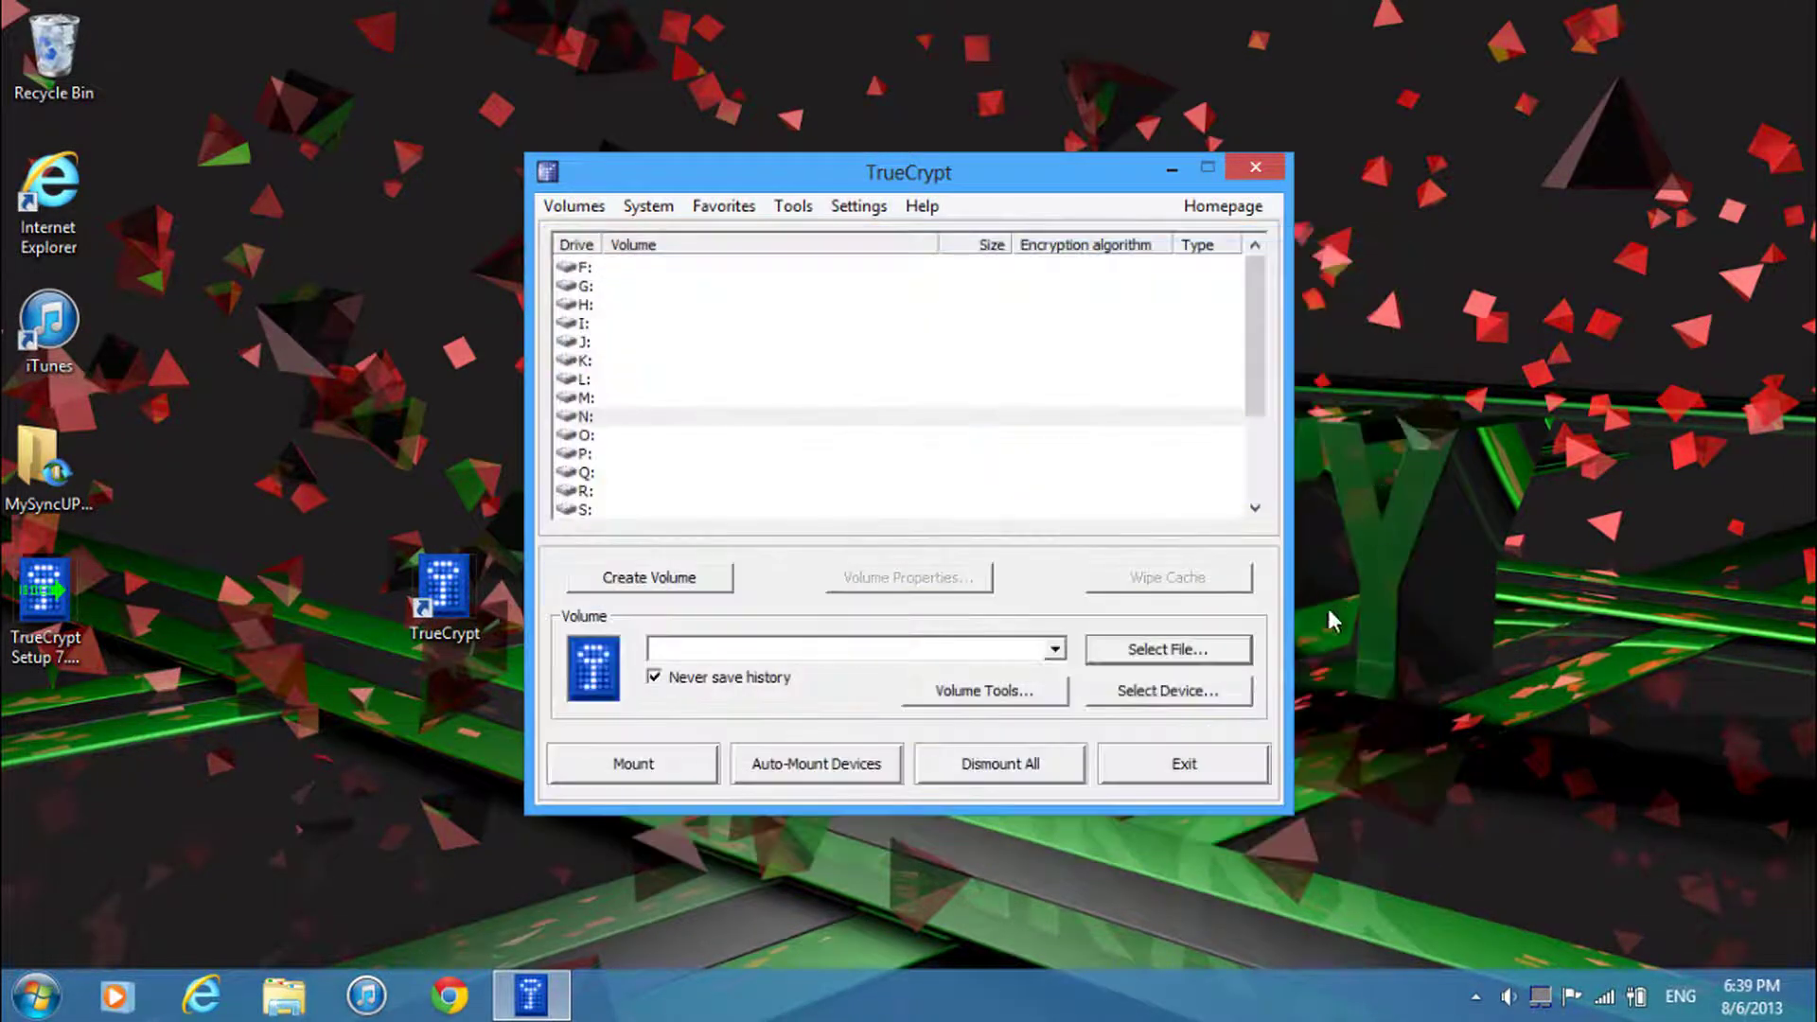
click(1170, 692)
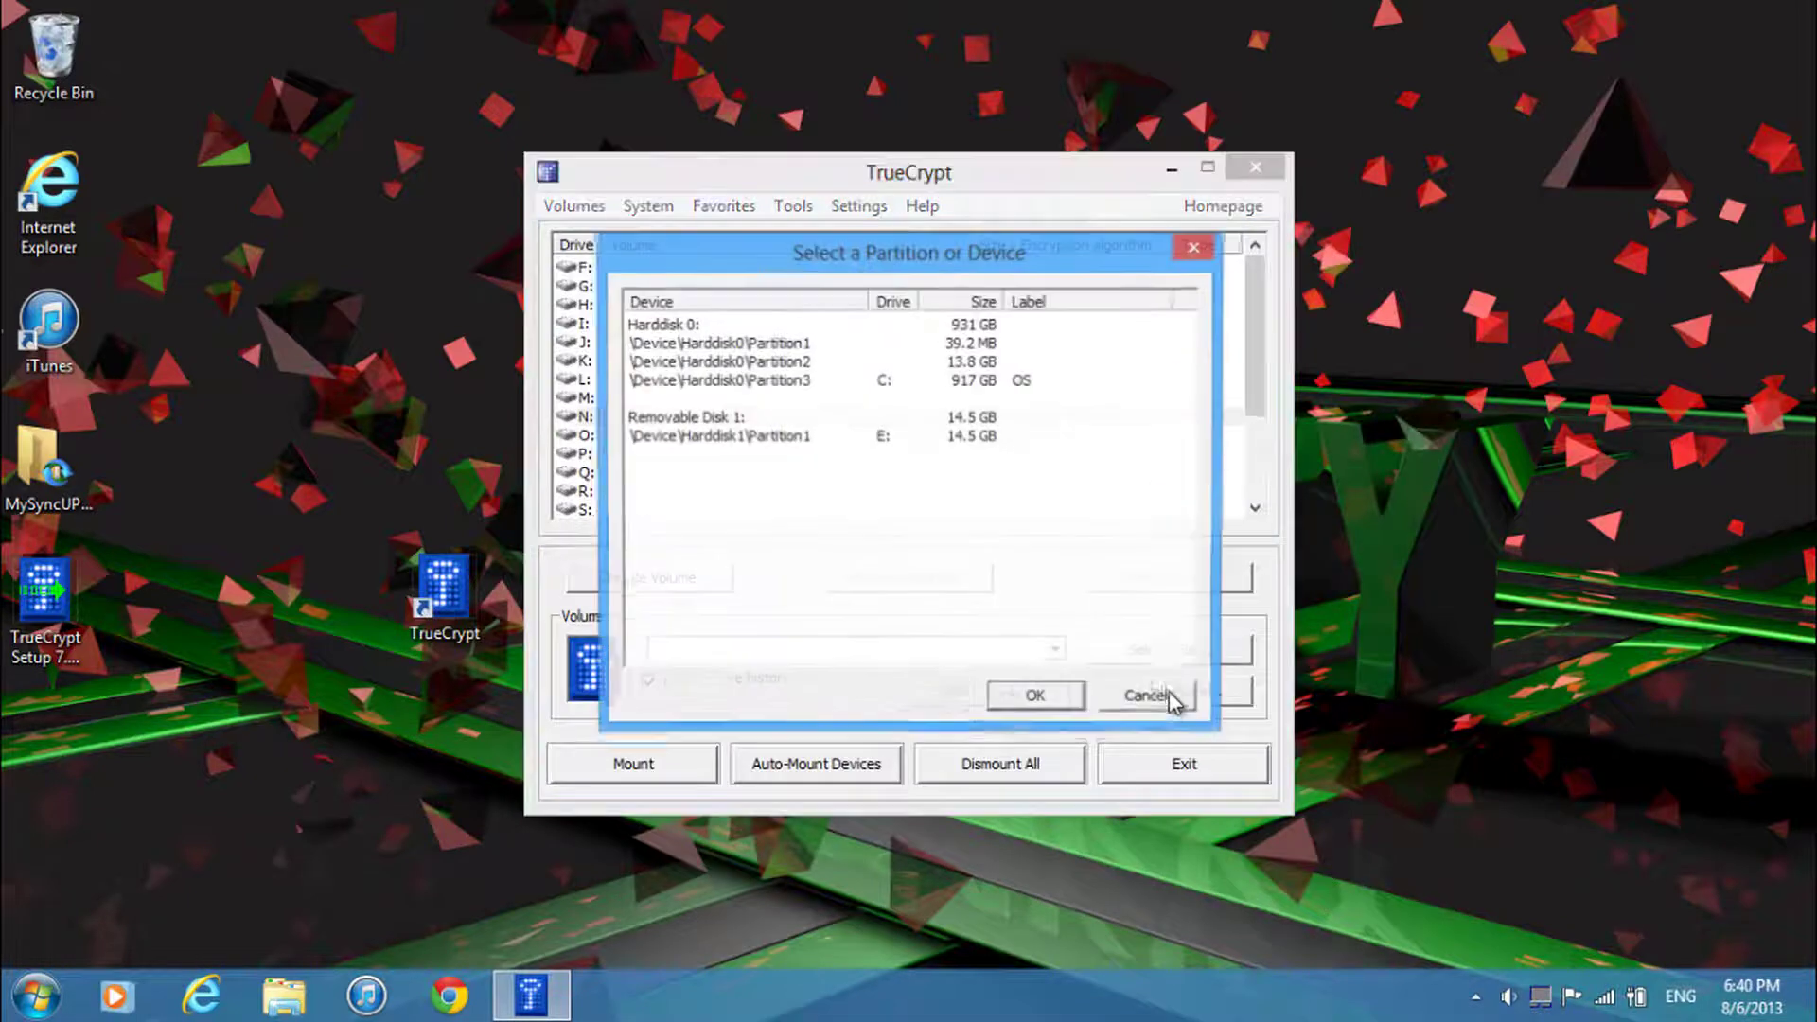
double_click(769, 443)
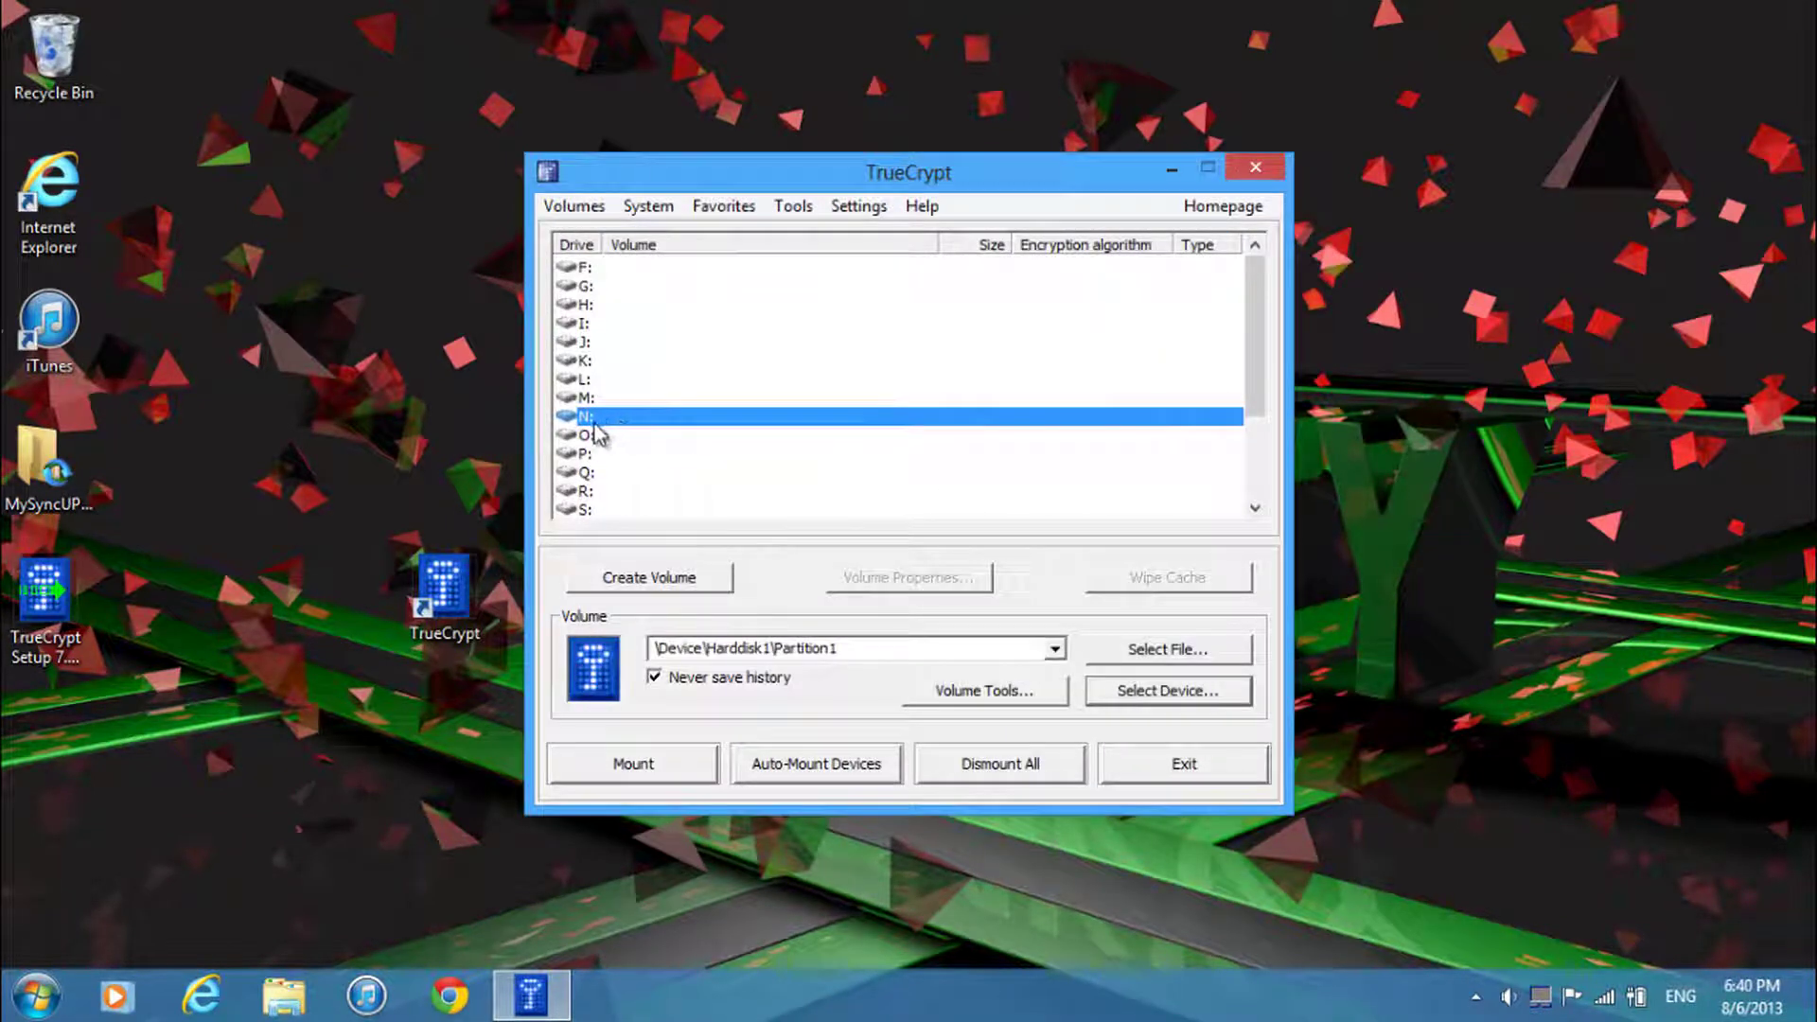
click(634, 763)
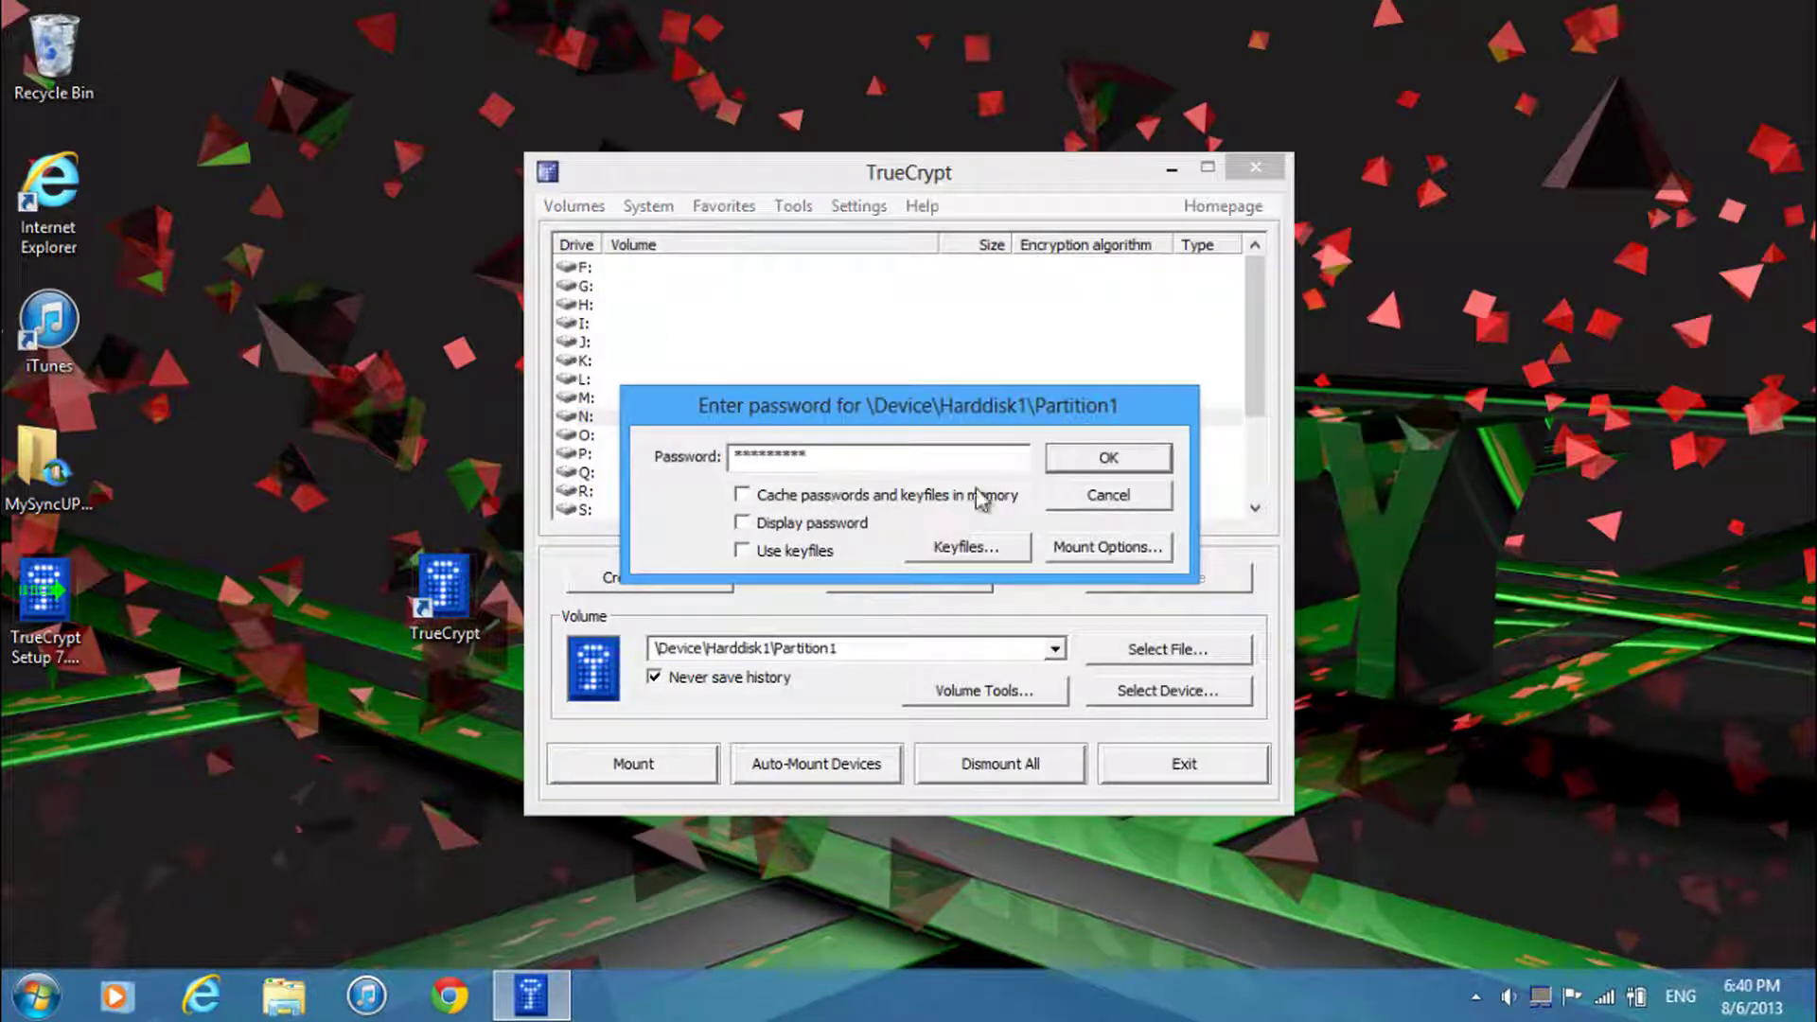
click(1104, 457)
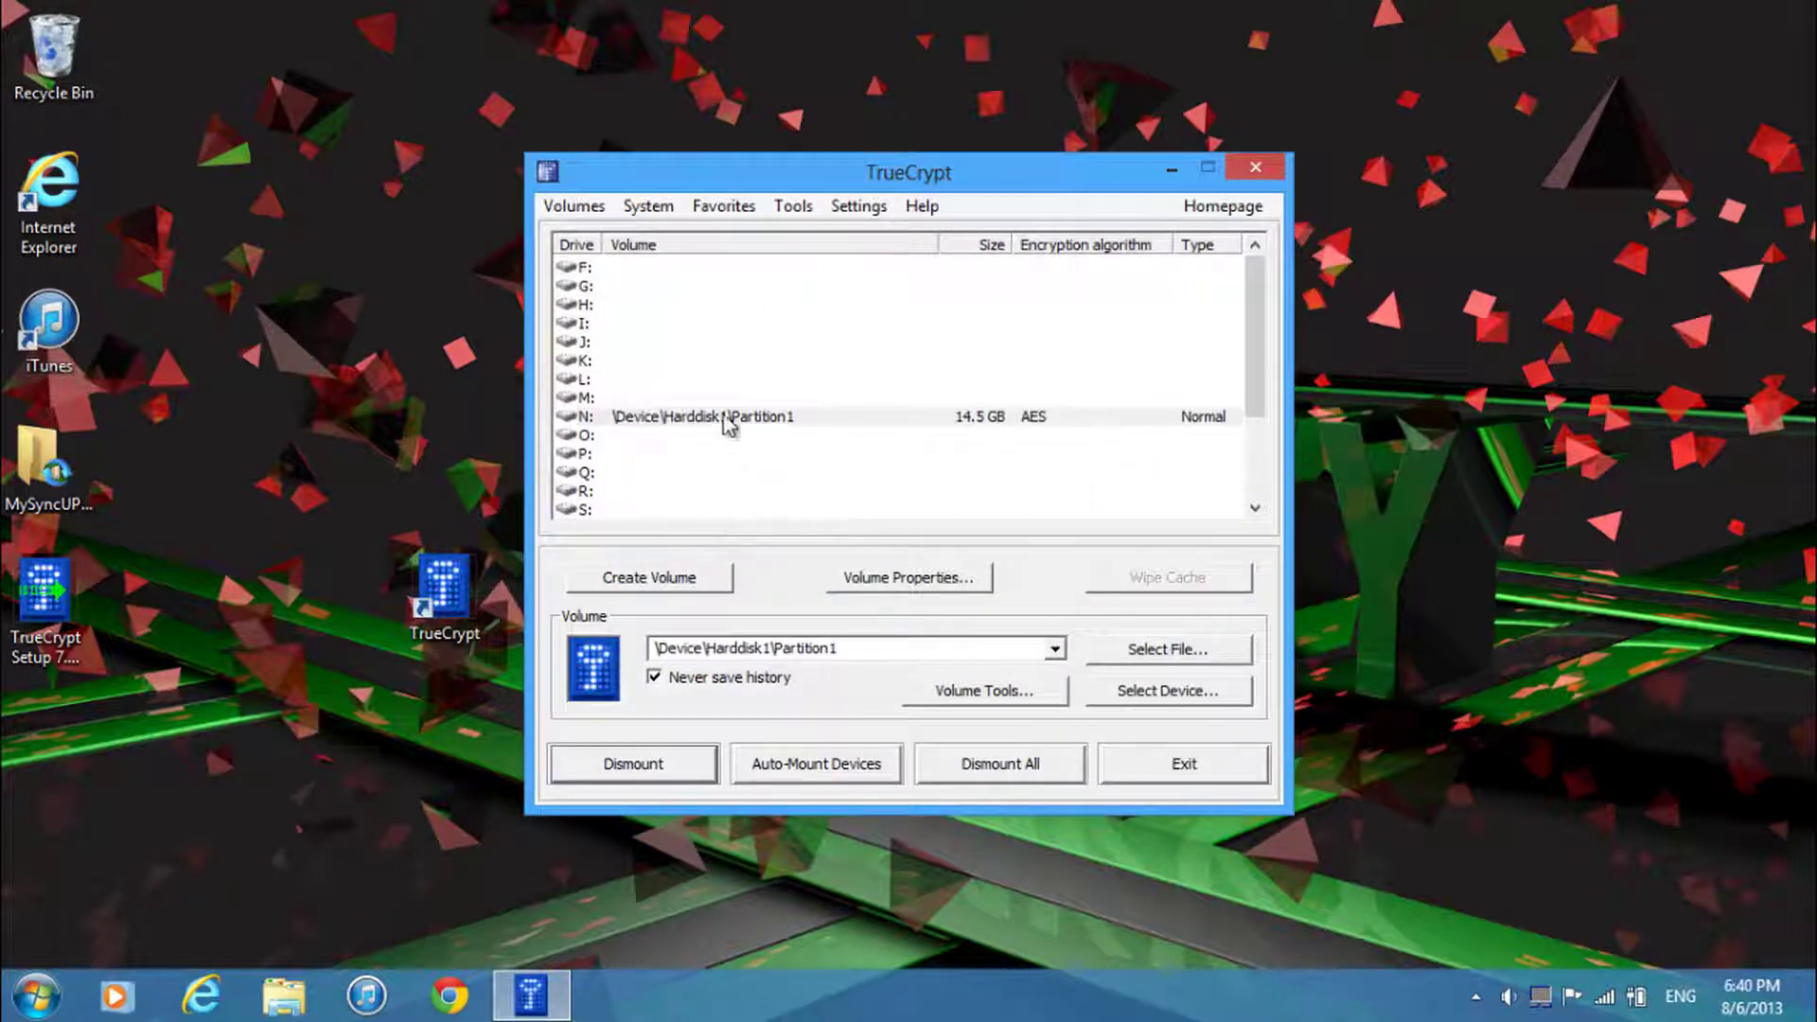
click(725, 418)
key(super)
Look into Local Disk (N:) and try the now-inaccessible Tech Savvy (E:) drive.
click(468, 686)
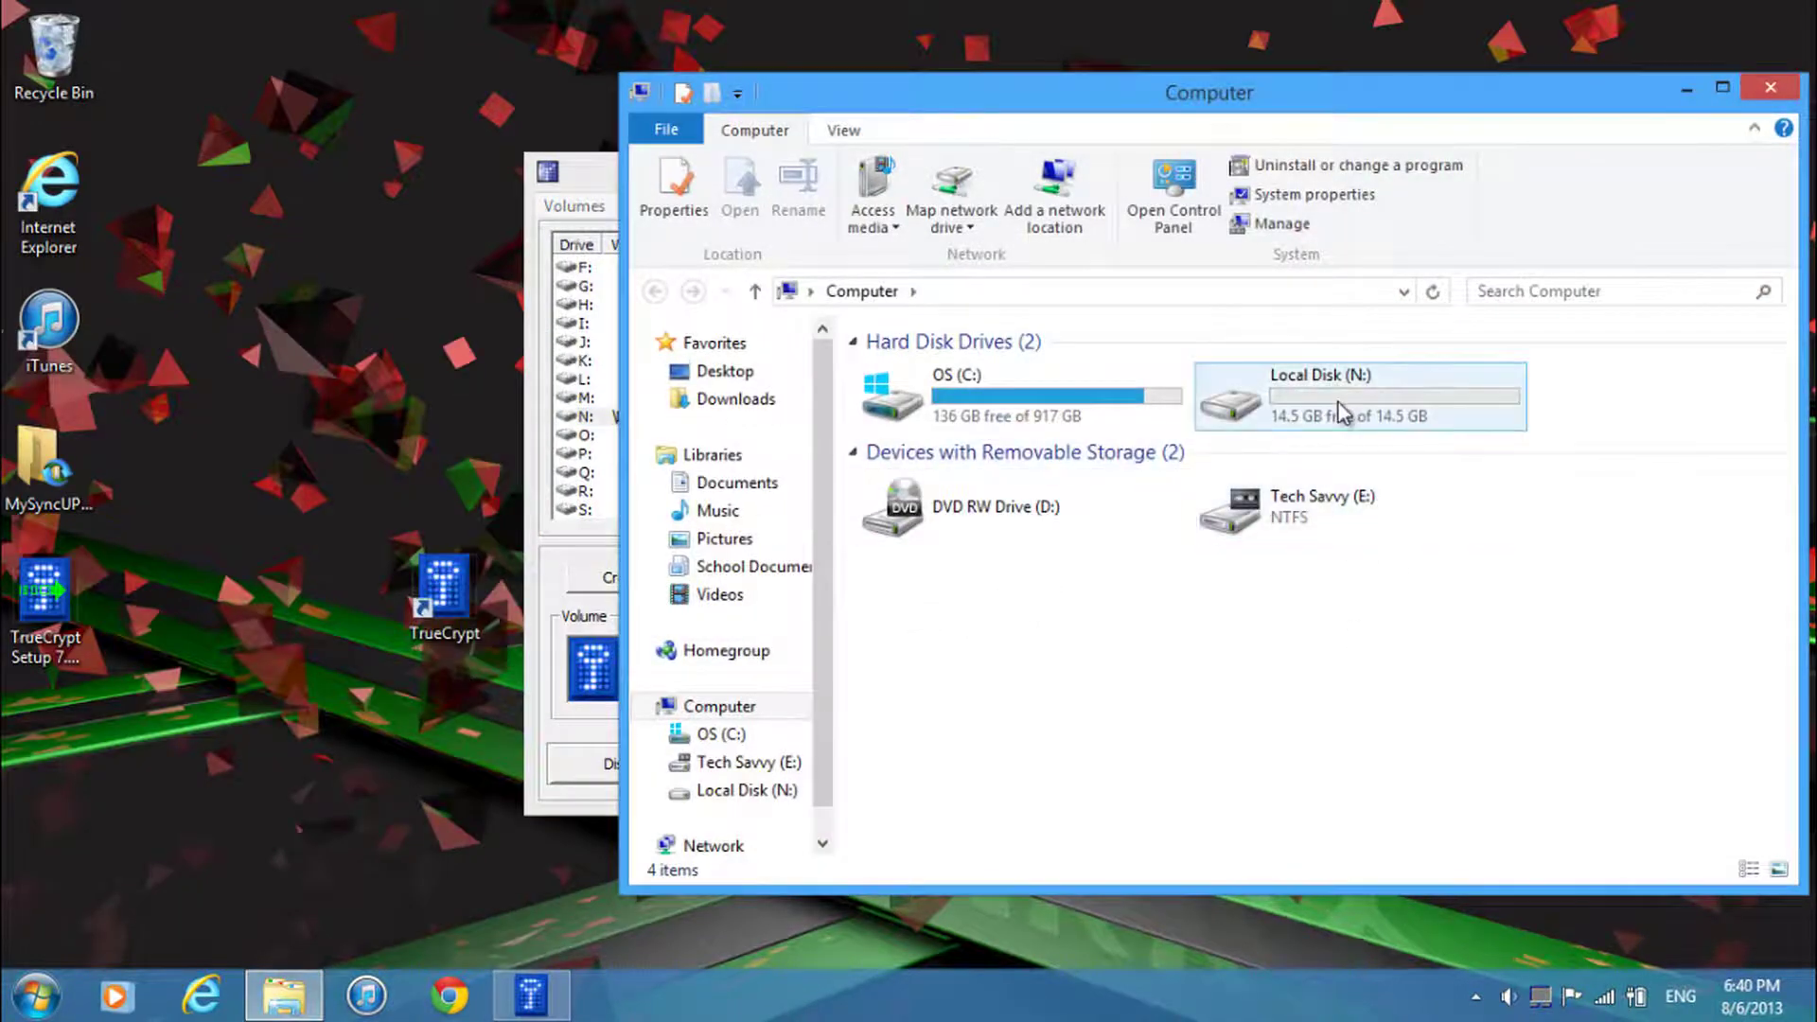
double_click(1338, 405)
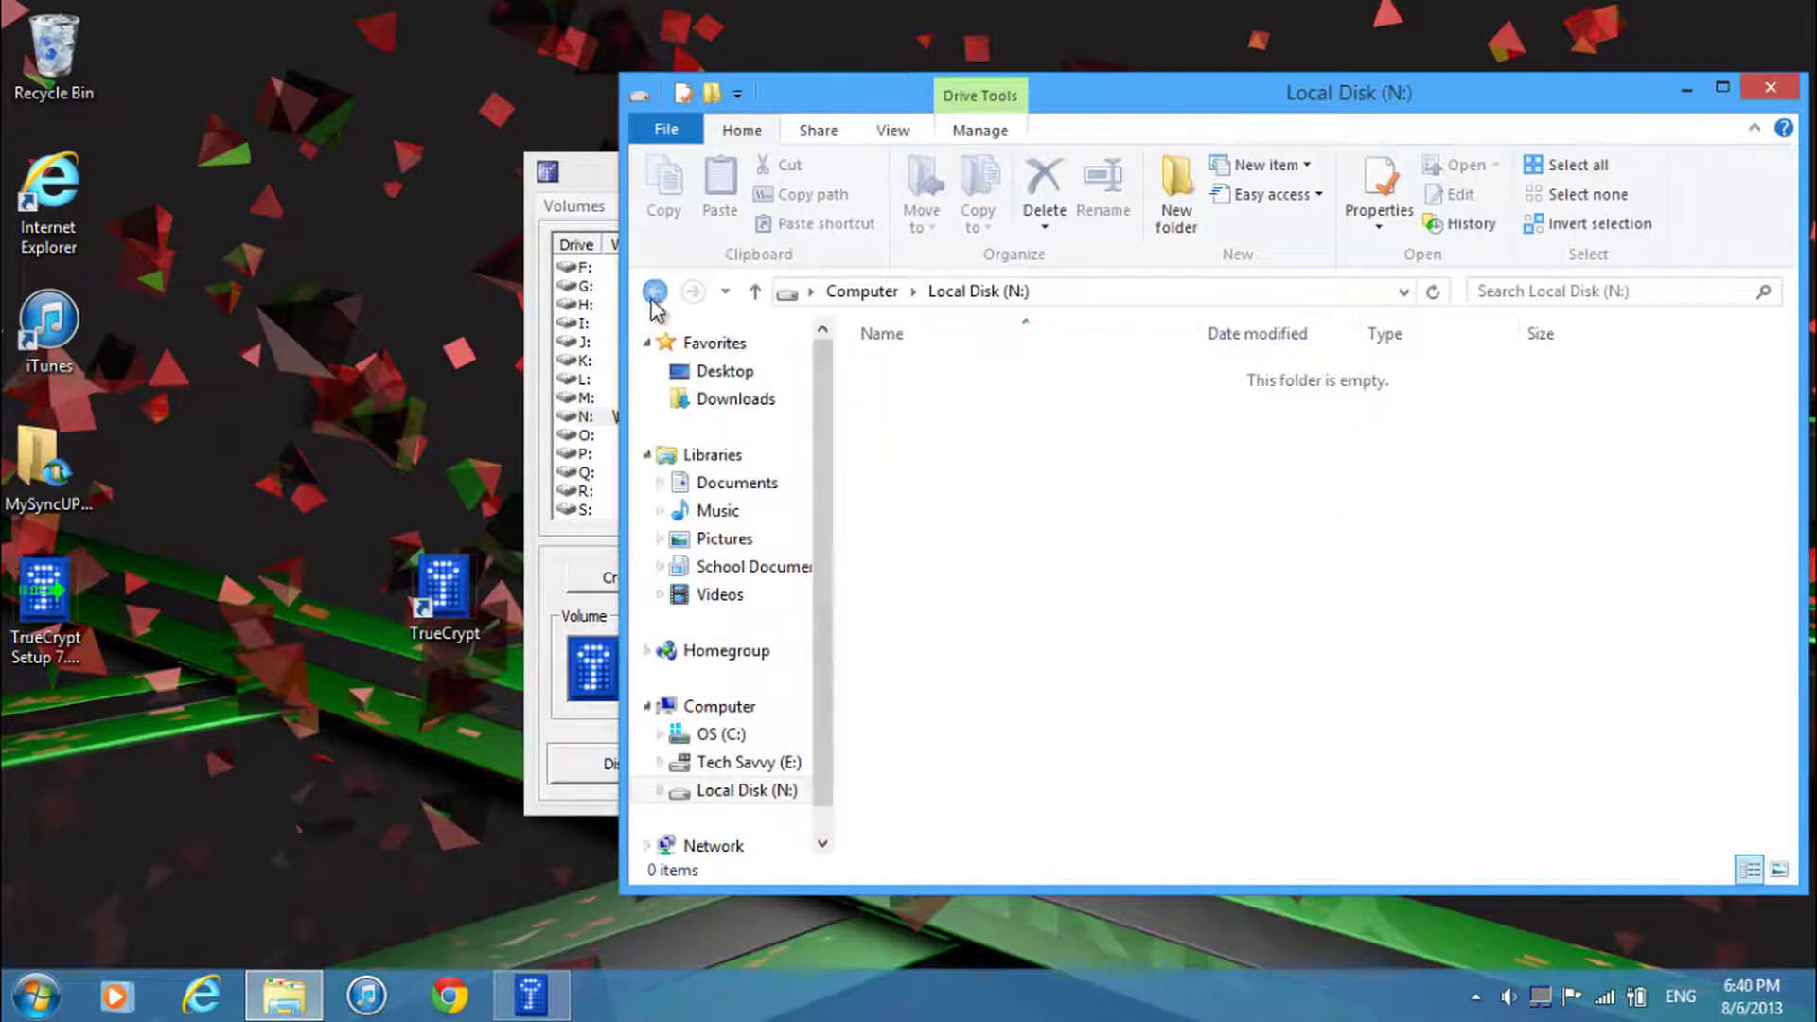
click(654, 290)
double_click(1315, 527)
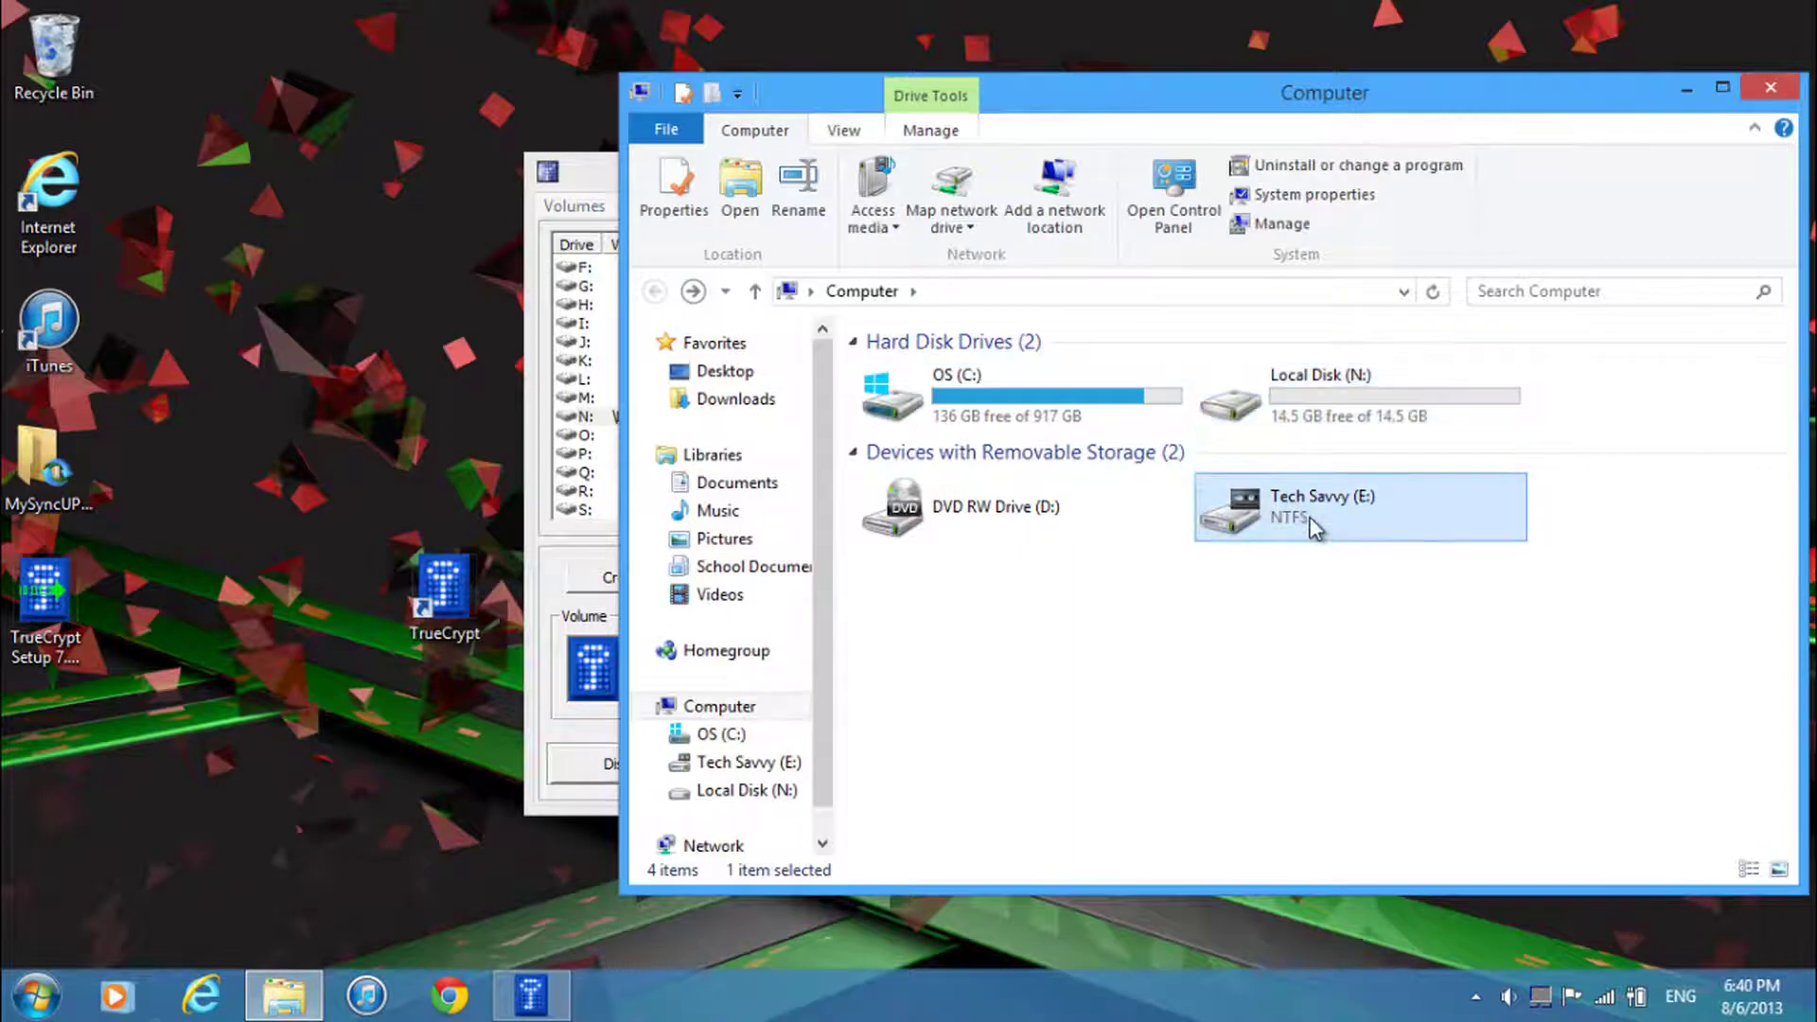
click(1067, 547)
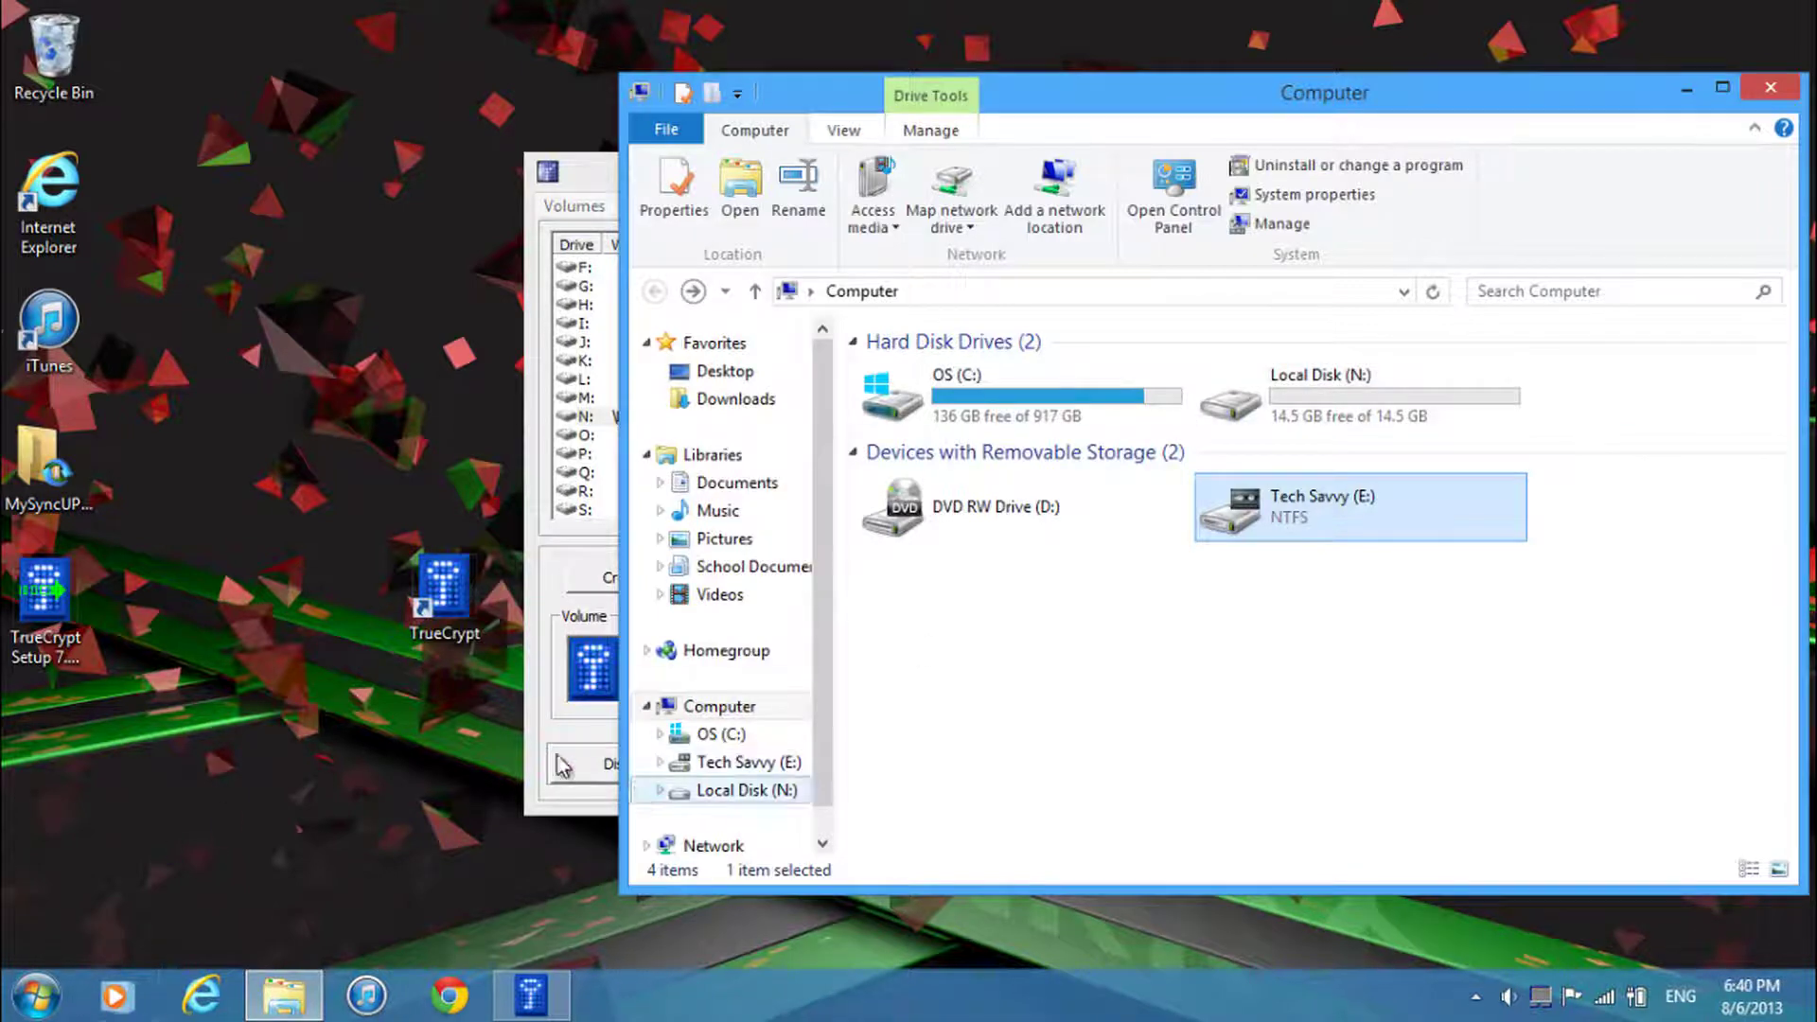
Copy the desktop TrueCrypt shortcut into Local Disk (N:), verify it, and close Explorer.
click(445, 605)
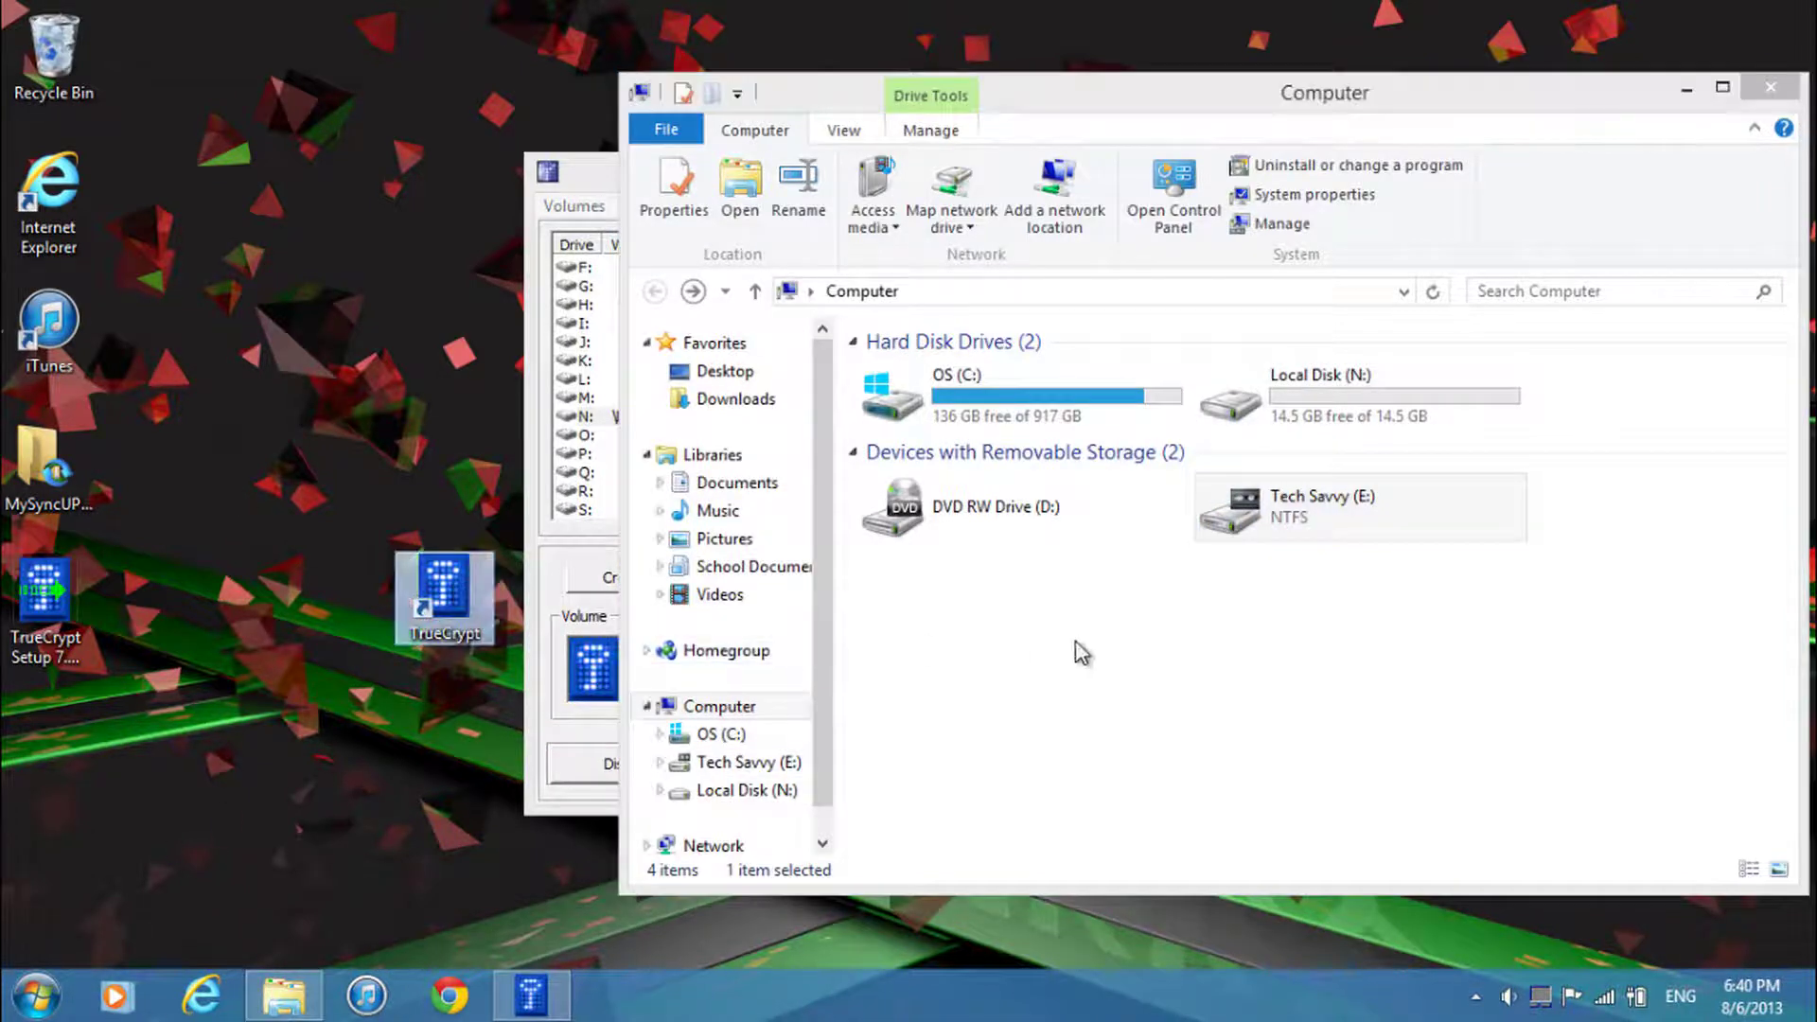
double_click(1442, 424)
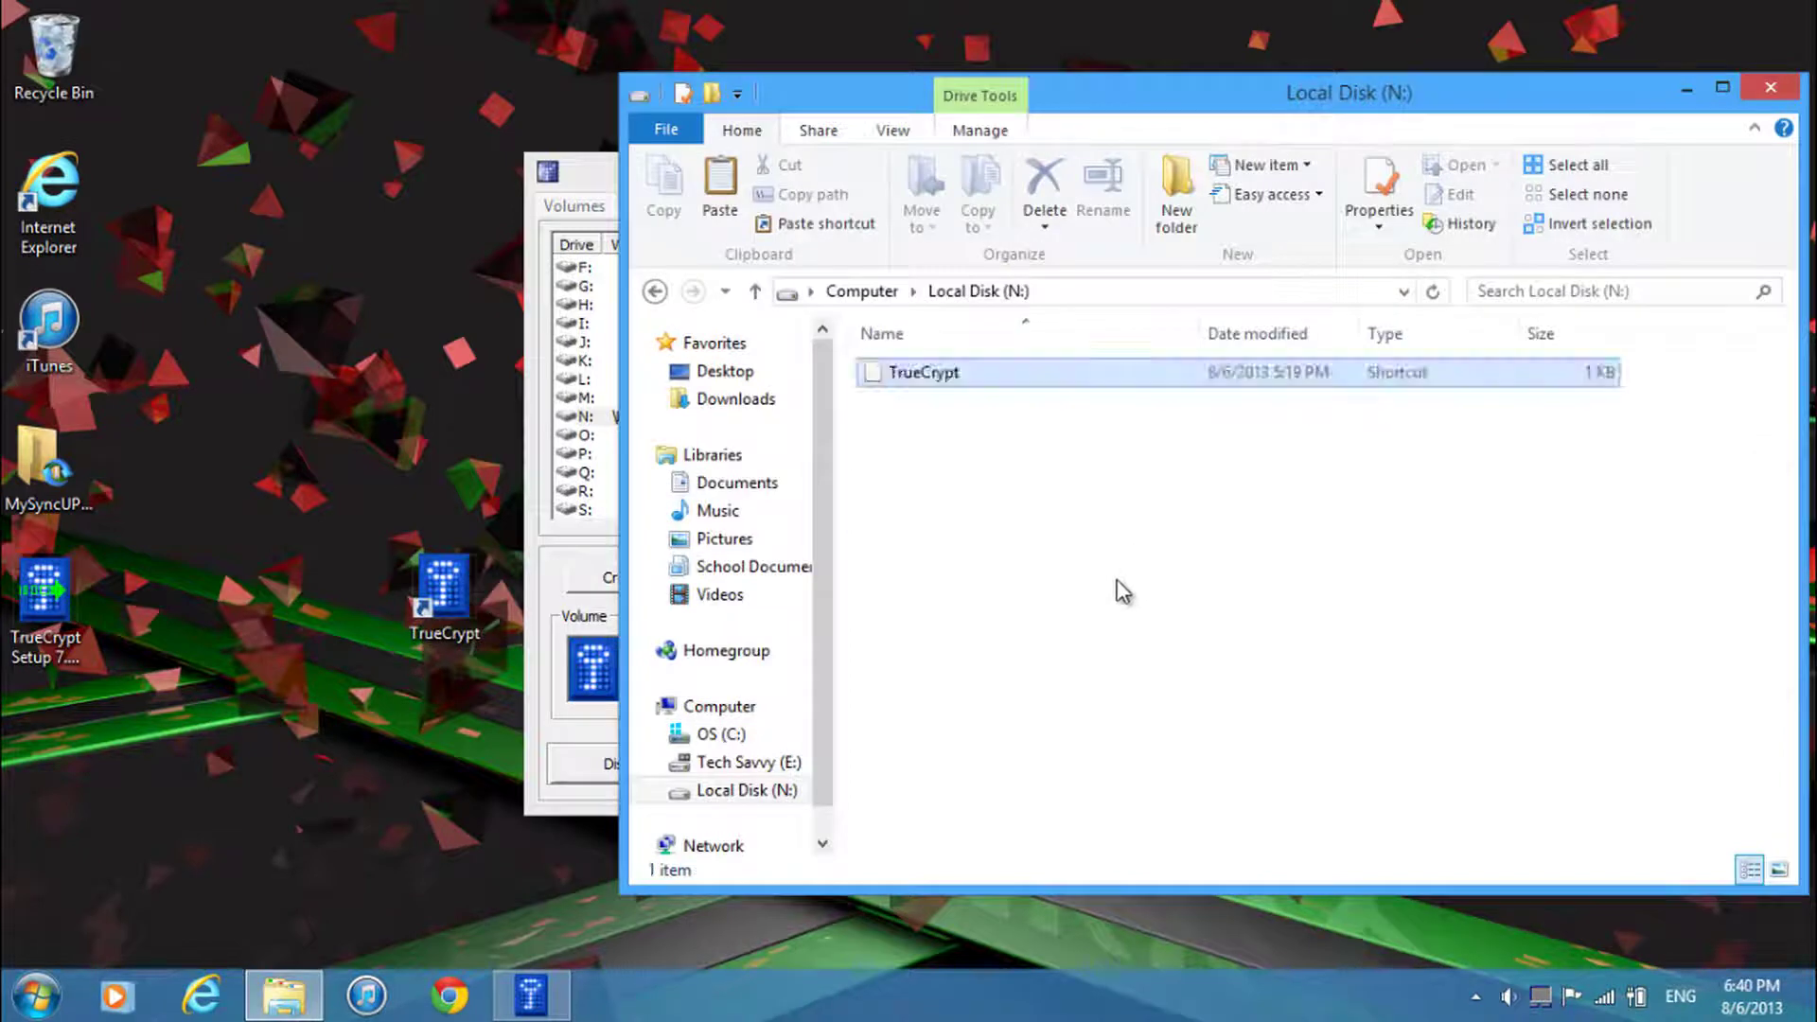
click(1059, 528)
click(666, 291)
double_click(1312, 432)
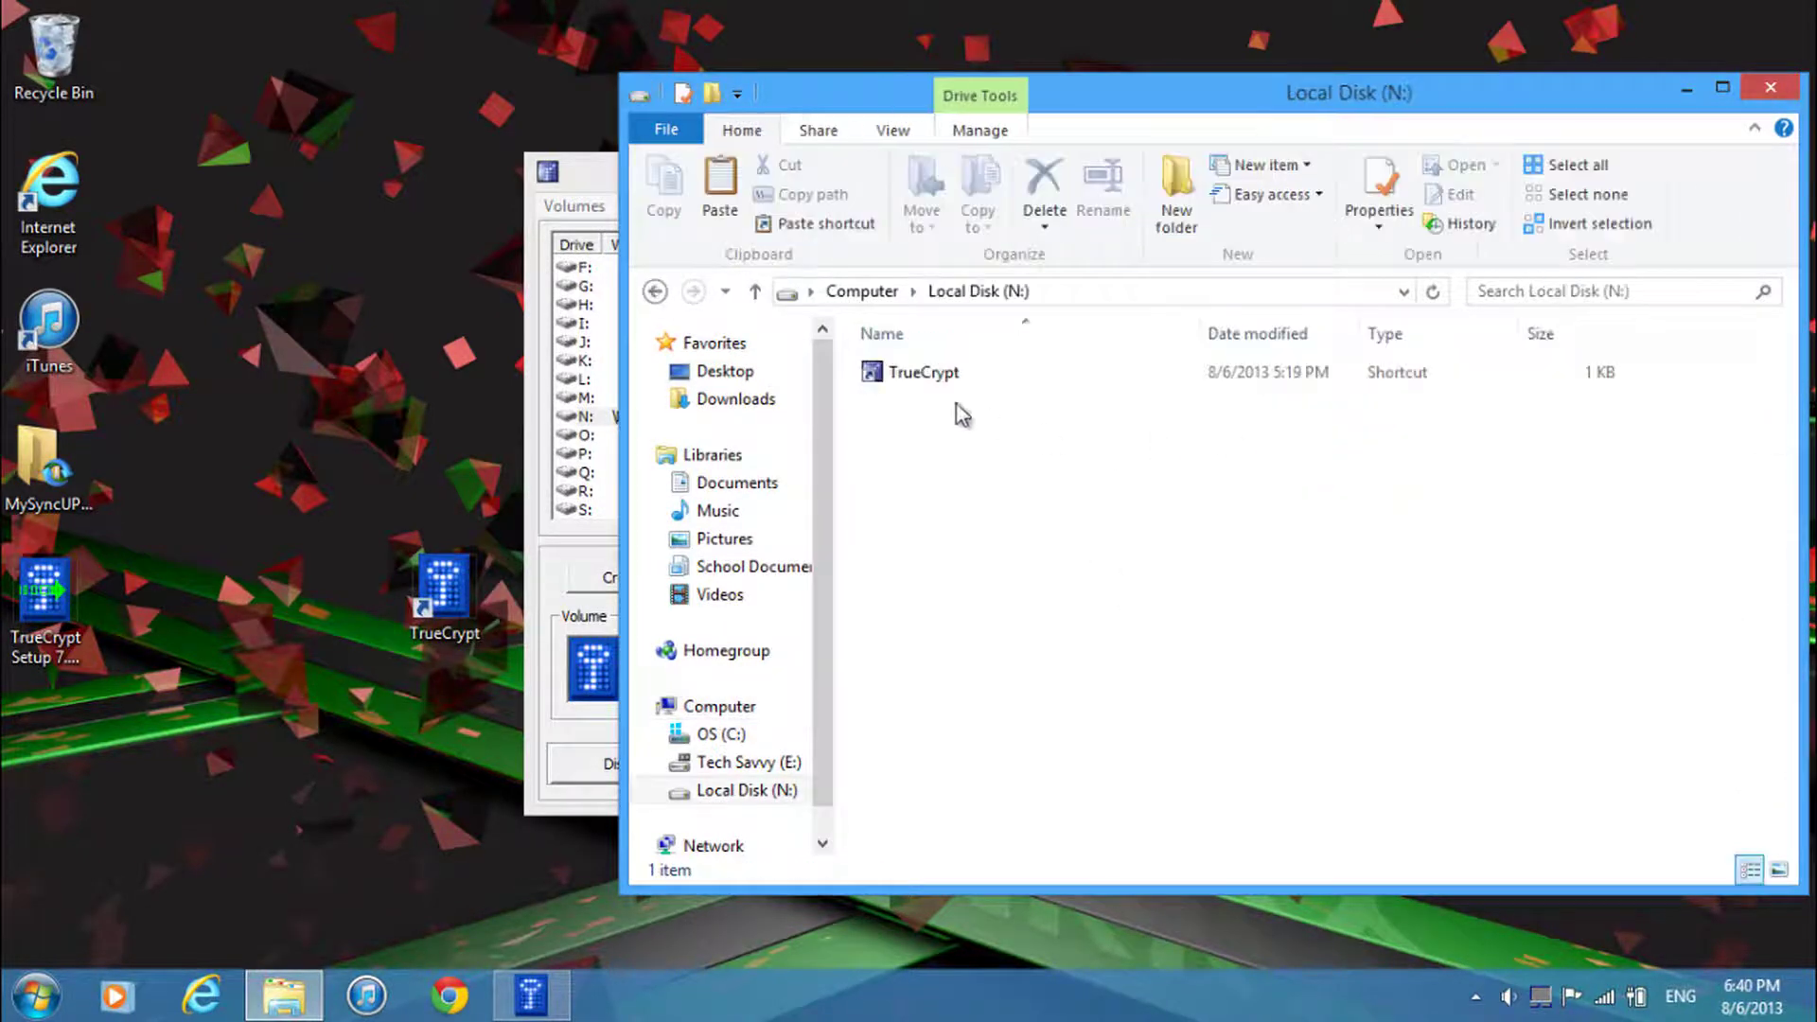
click(1771, 88)
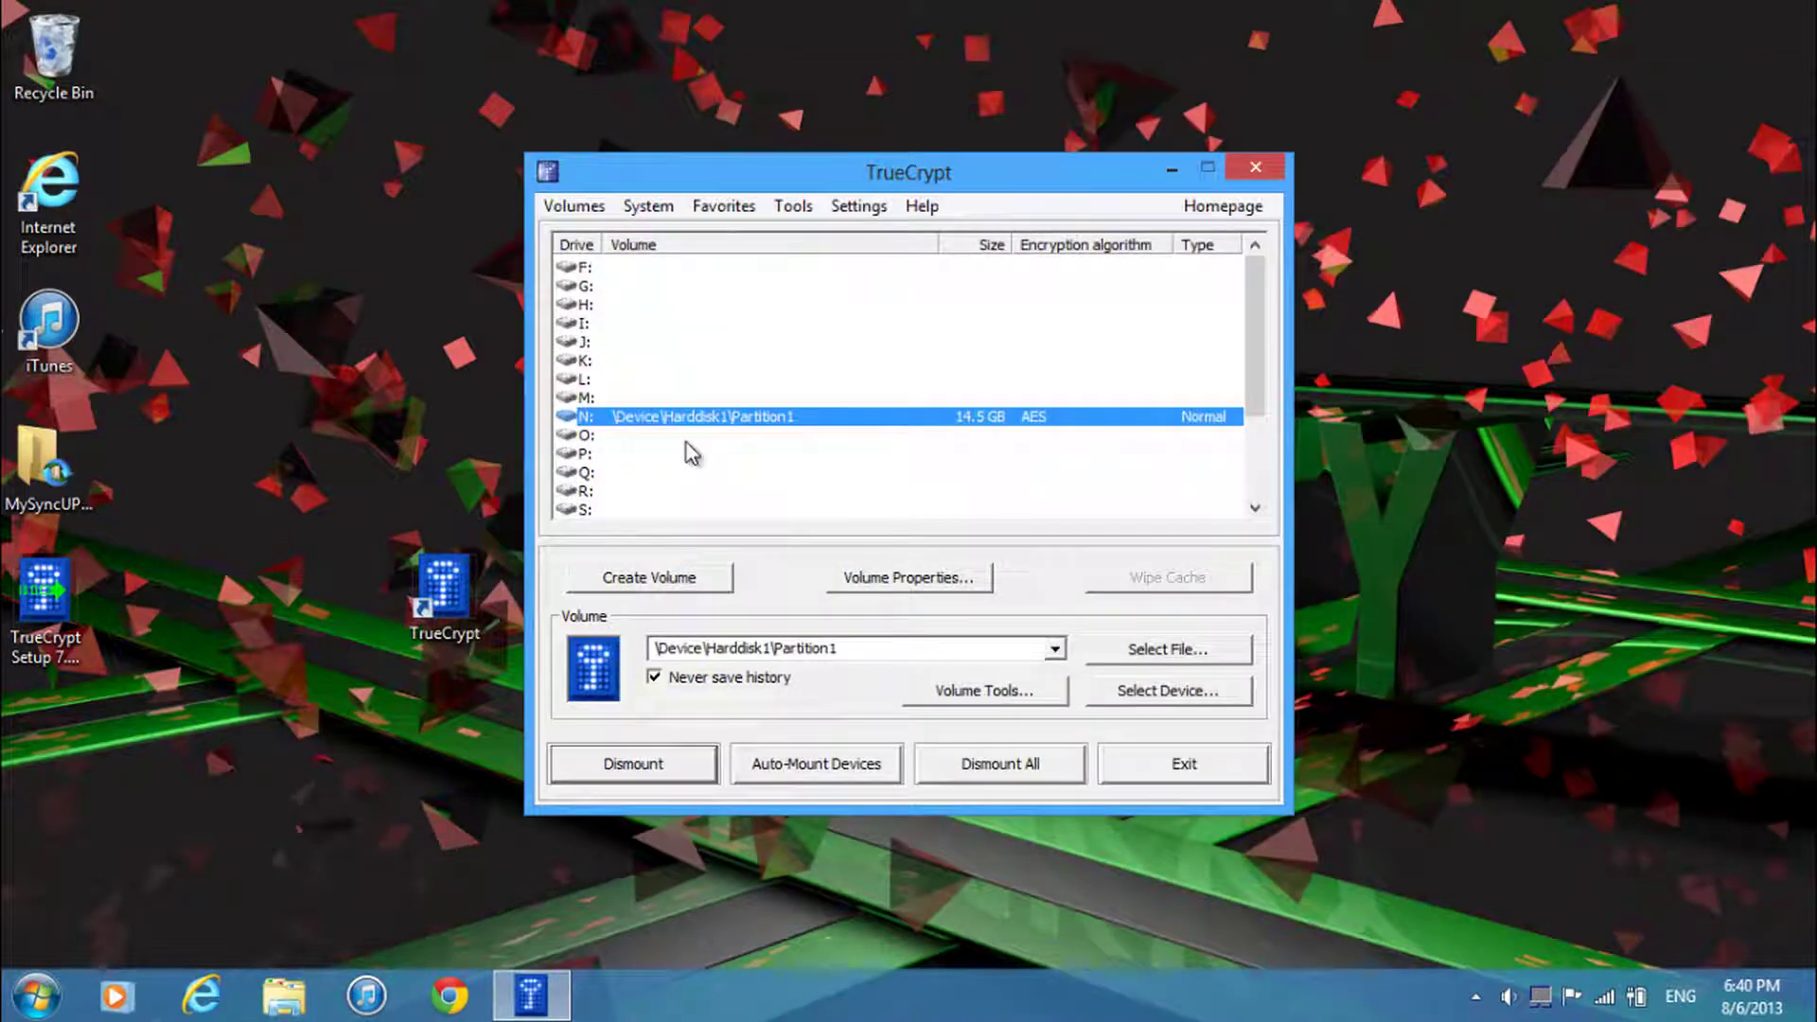
Dismount N: and start mounting the partition as O:, abandoning the first password prompt.
click(683, 764)
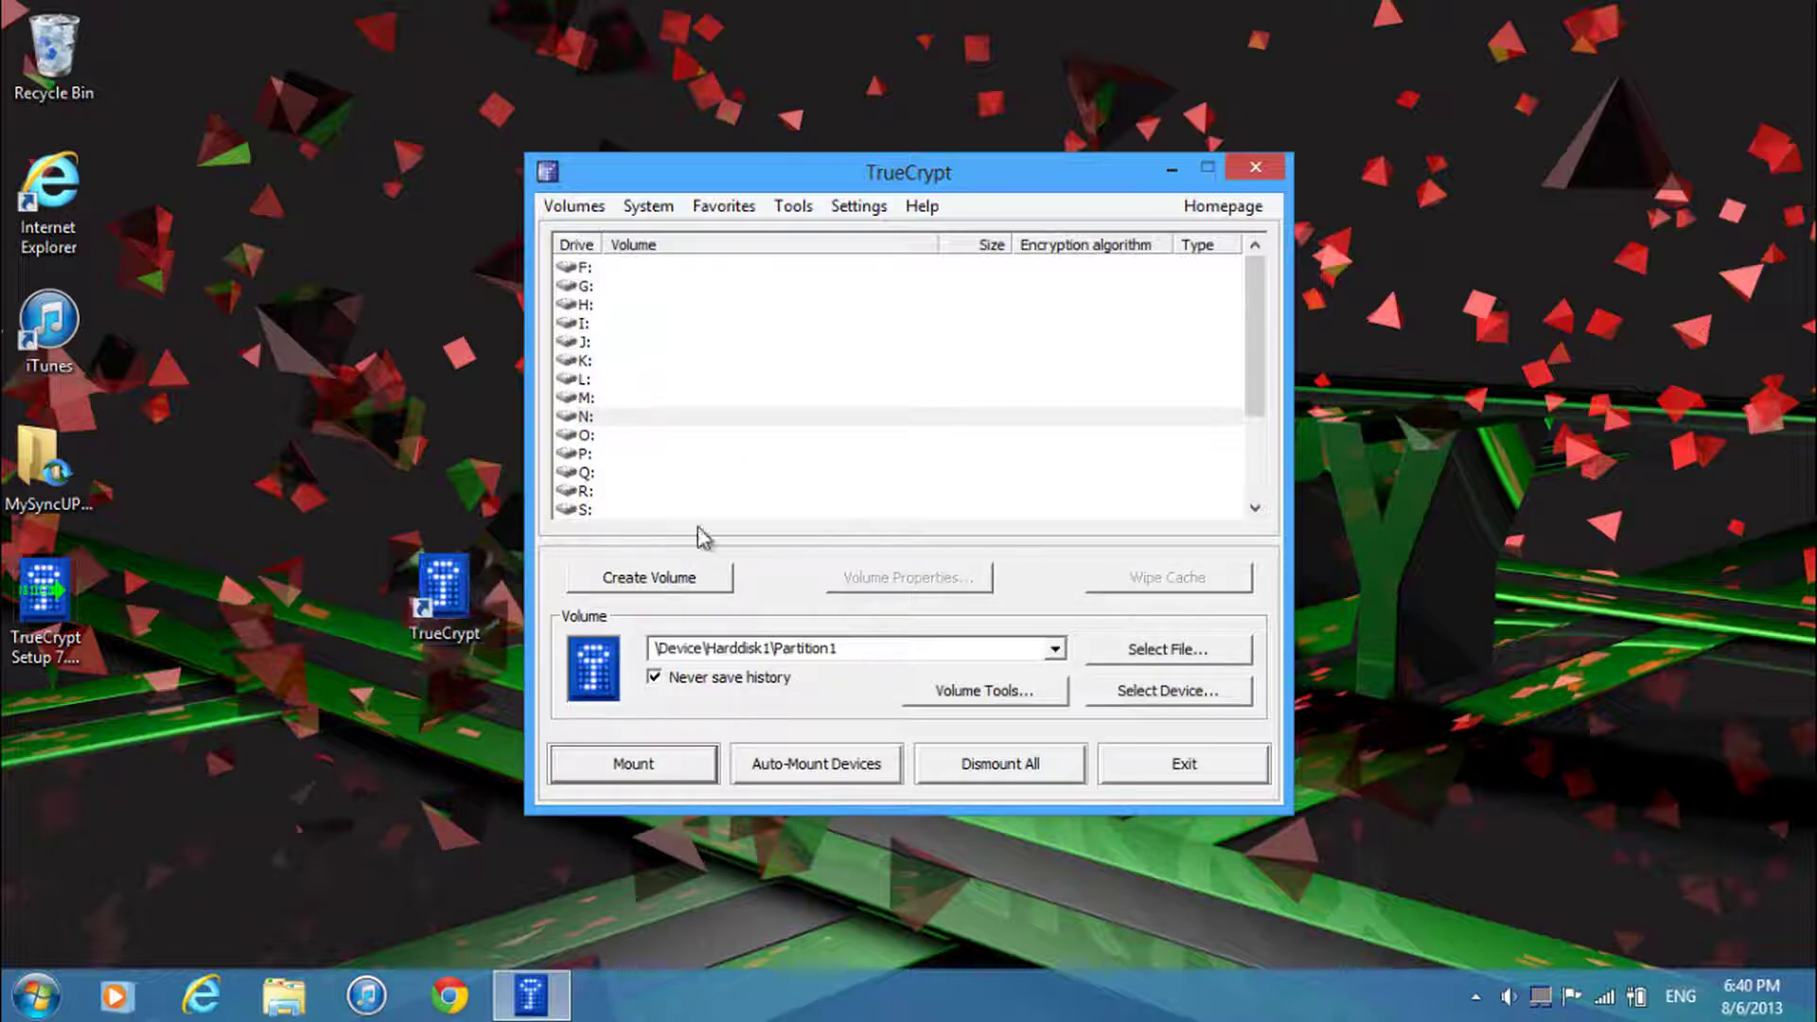
click(579, 342)
click(589, 435)
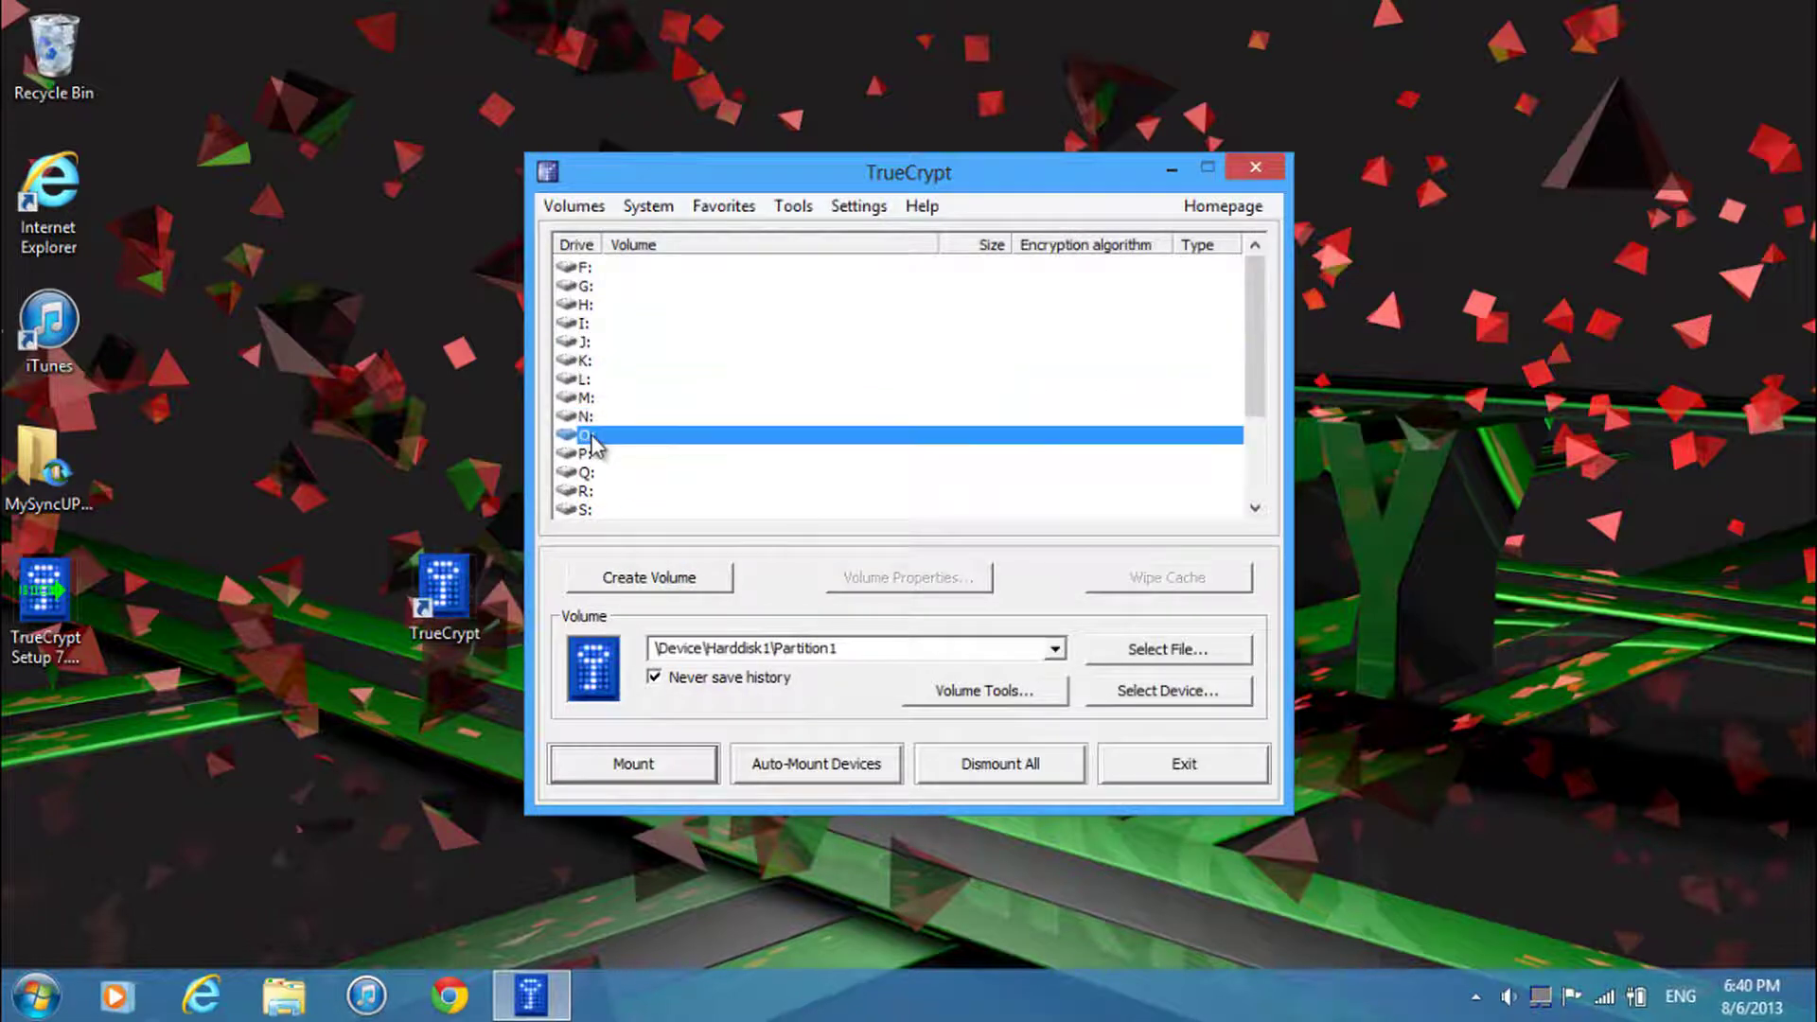
click(677, 765)
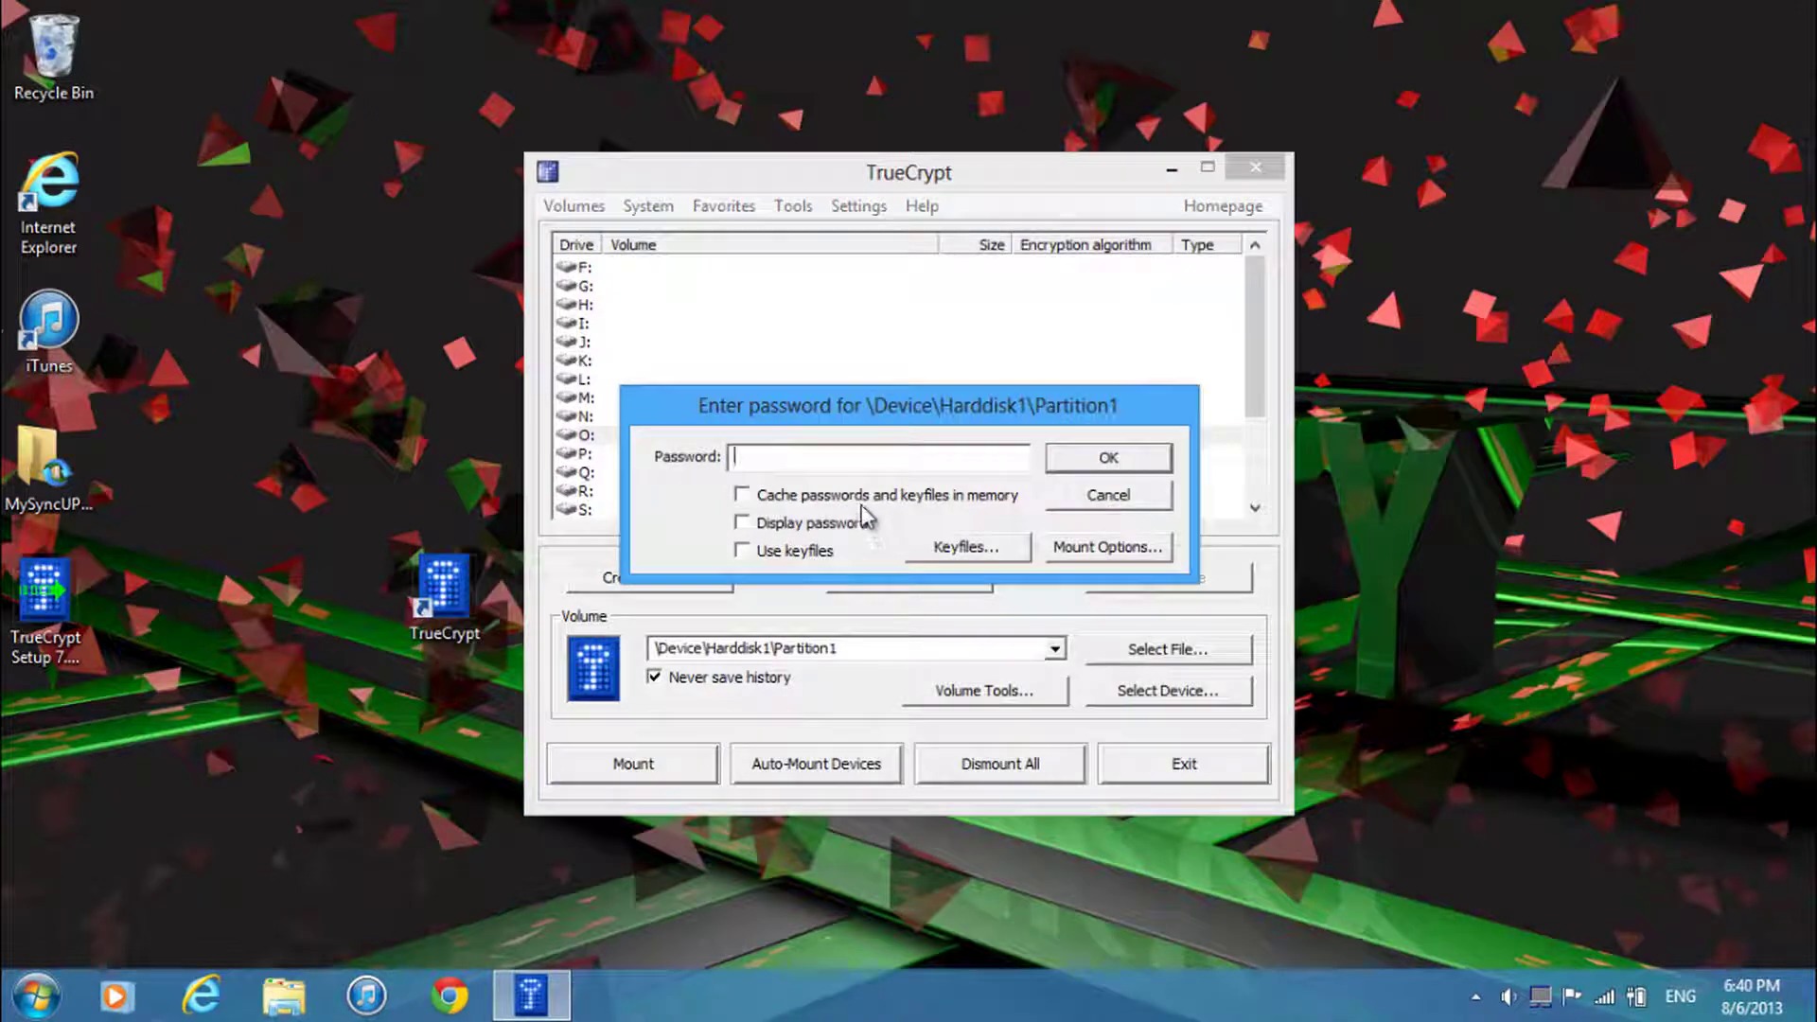
text(********)
click(1055, 500)
Try opening the Tech Savvy (E:) drive in Explorer, declining to format it.
key(super)
click(406, 691)
key(super+e)
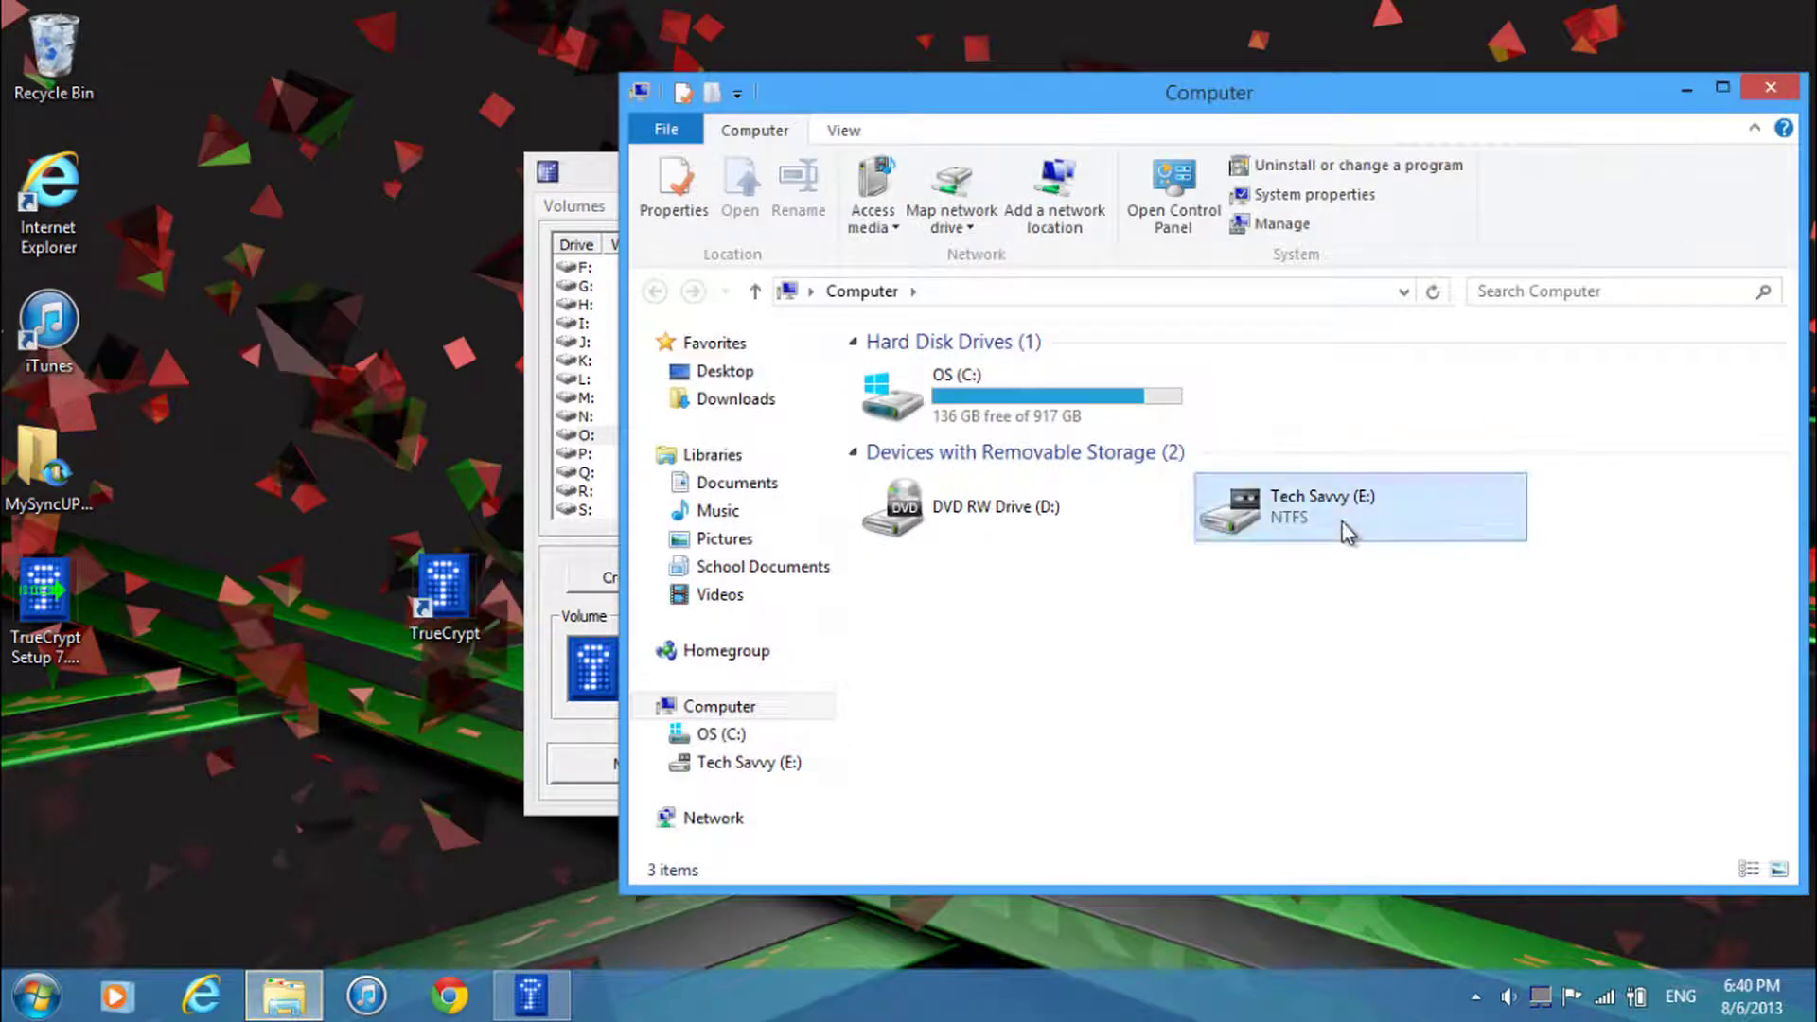
double_click(1235, 509)
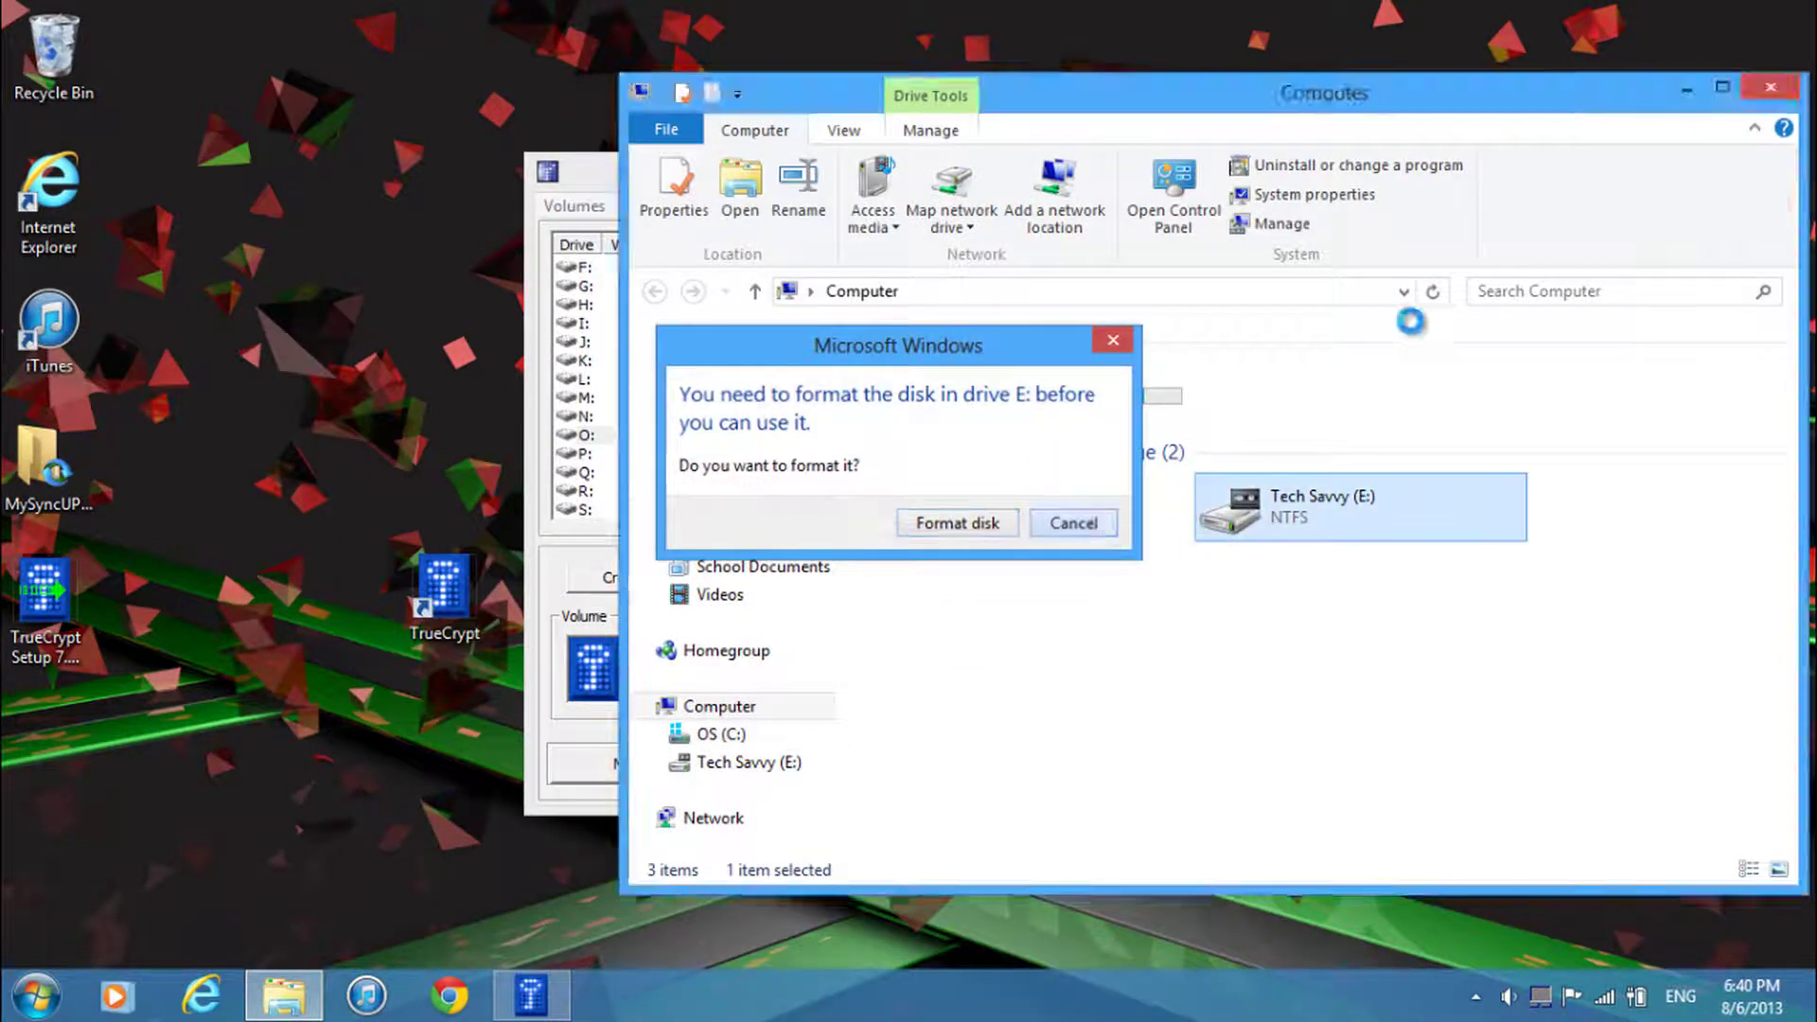
click(1088, 526)
key(Return)
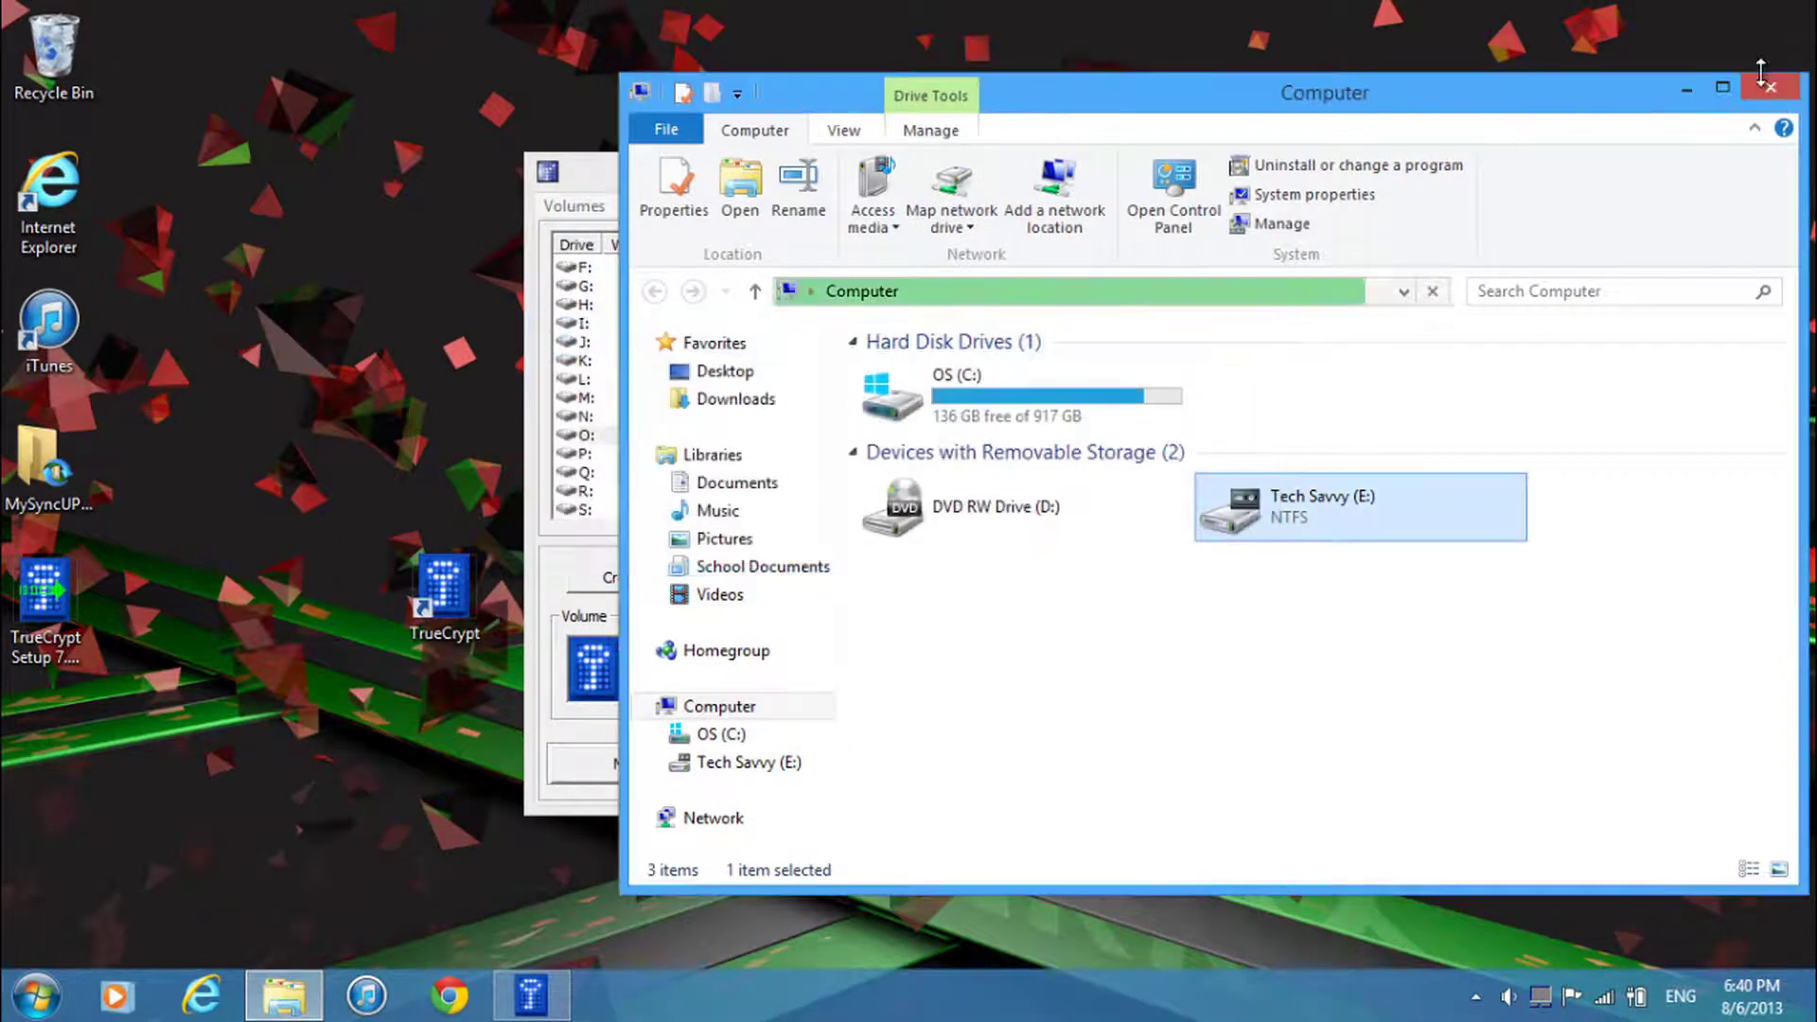
key(alt+F4)
Mount the USB partition as drive O: with the volume password.
double_click(594, 454)
text(**********)
key(Return)
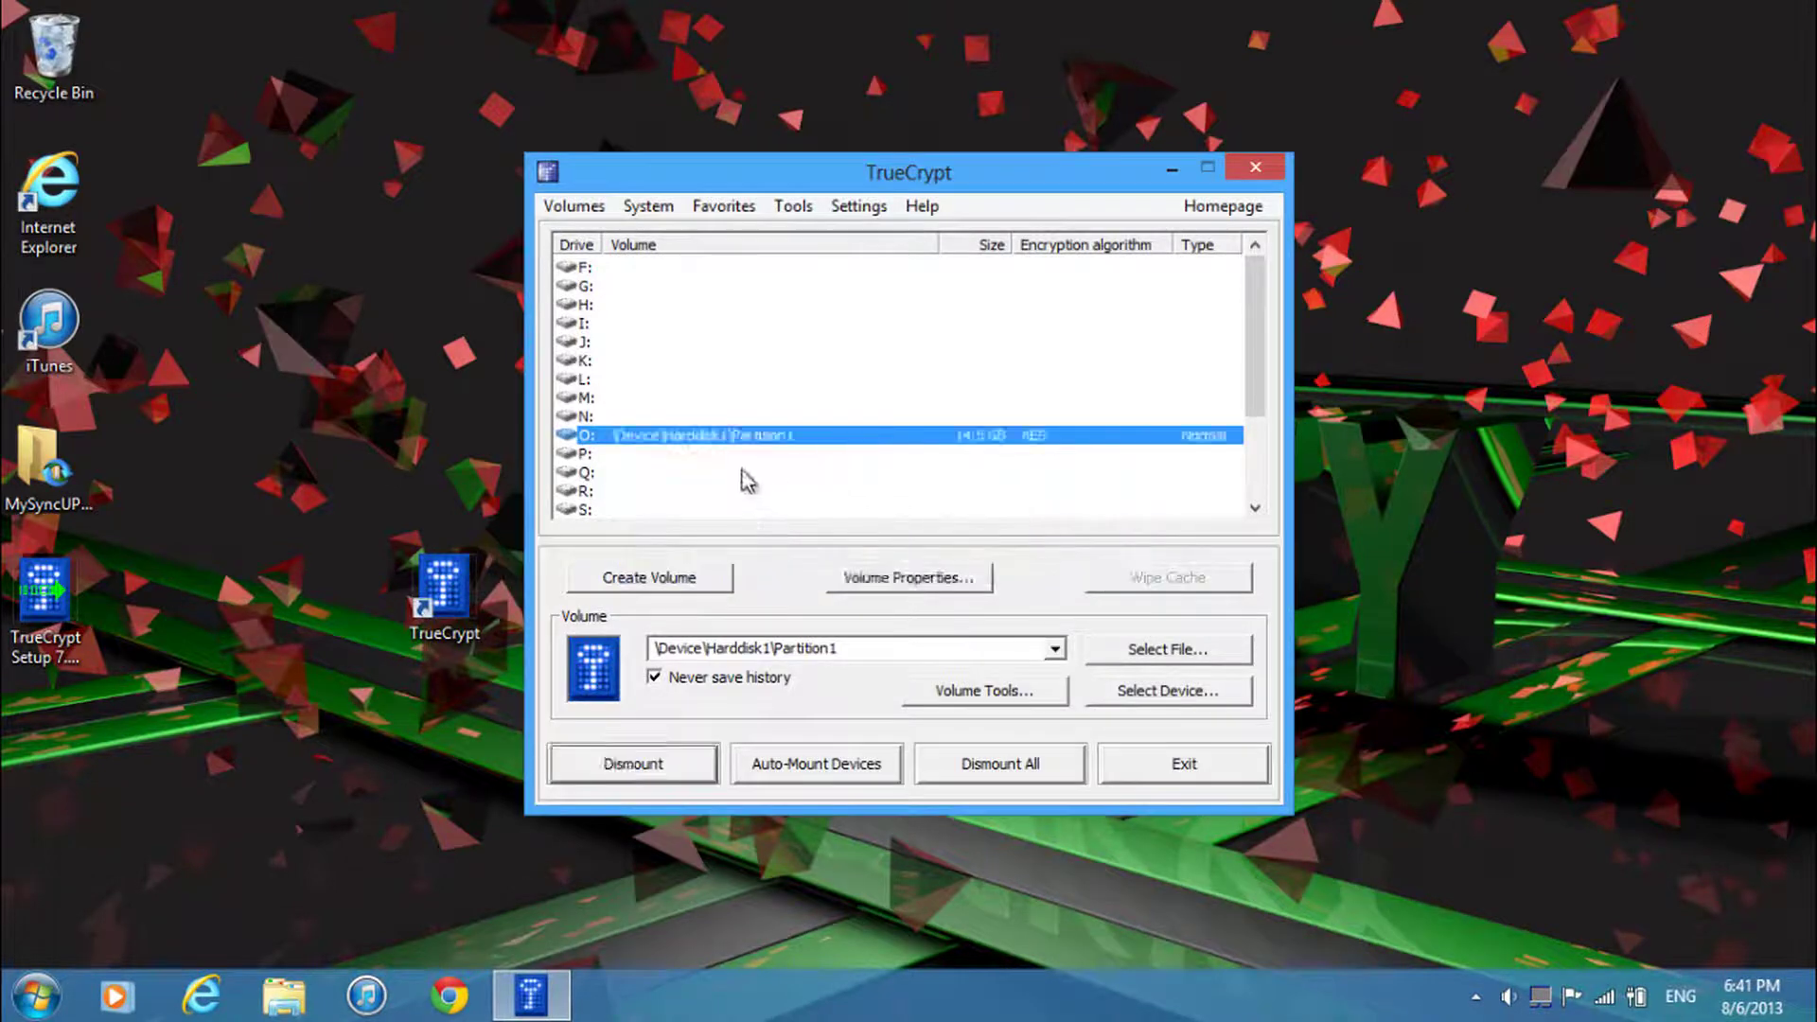
Open Local Disk (O:) from Computer and delete the TrueCrypt shortcut file.
key(super)
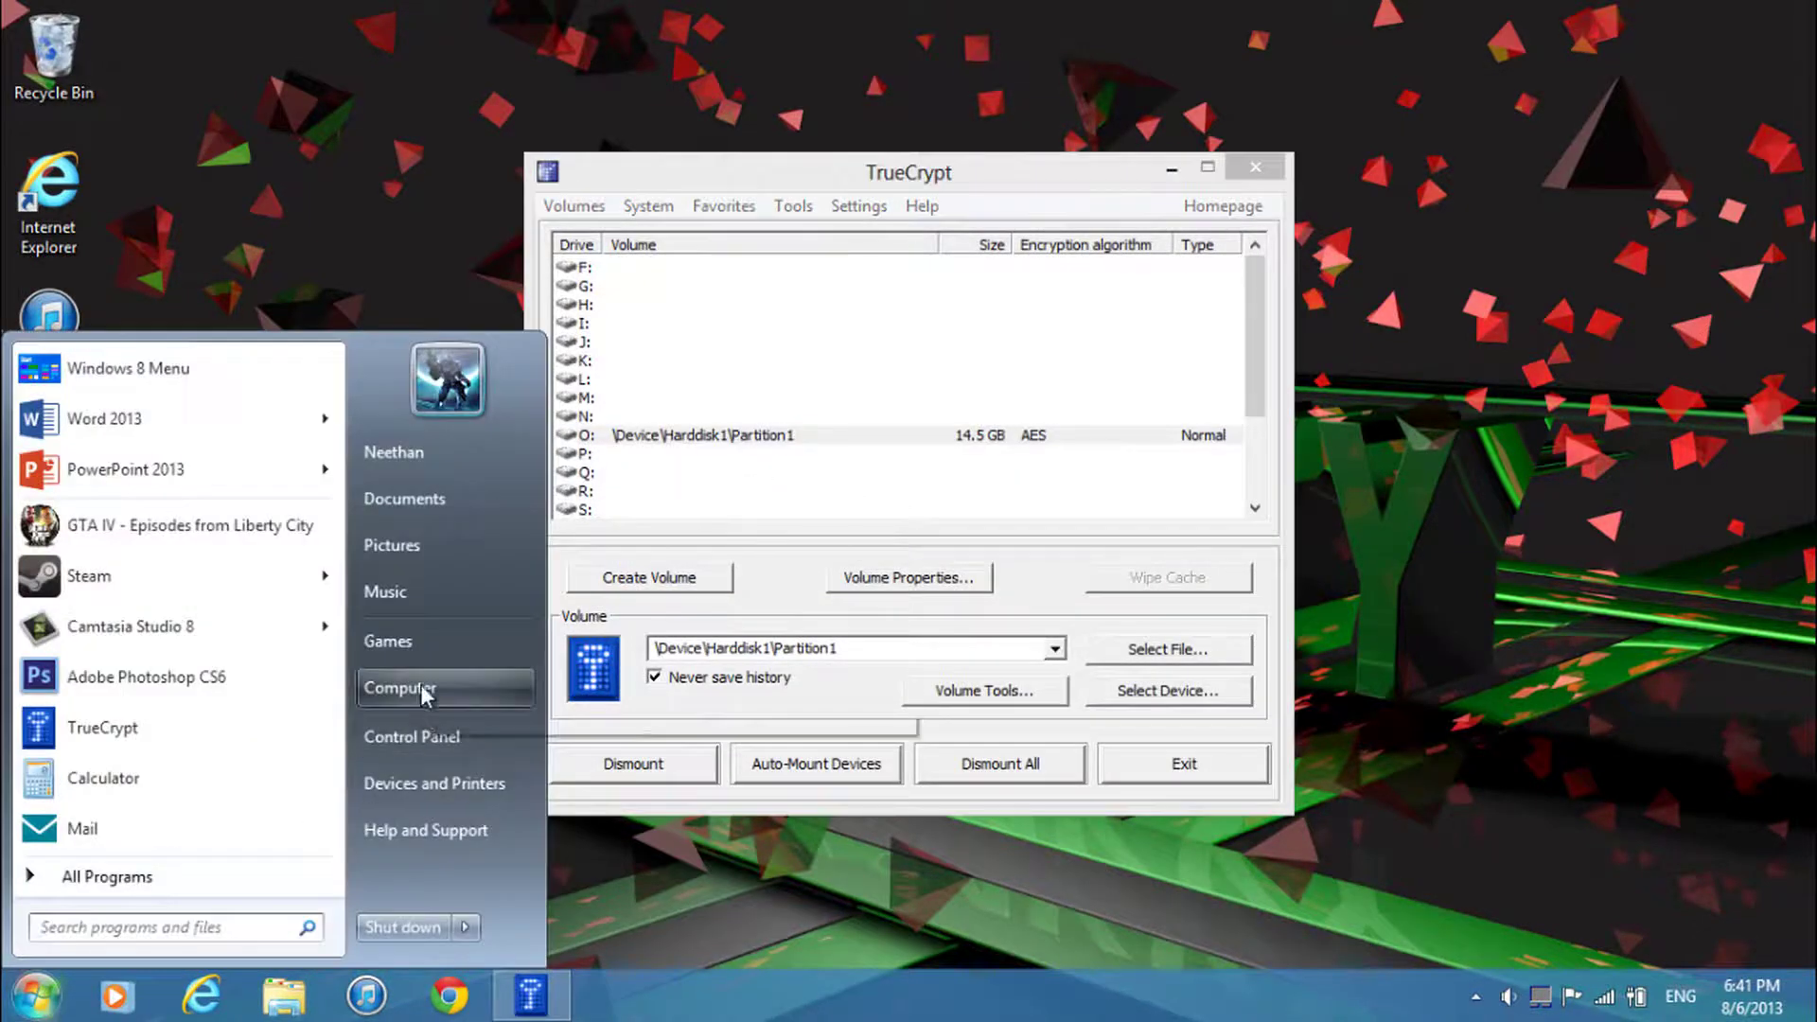
click(426, 701)
double_click(1403, 393)
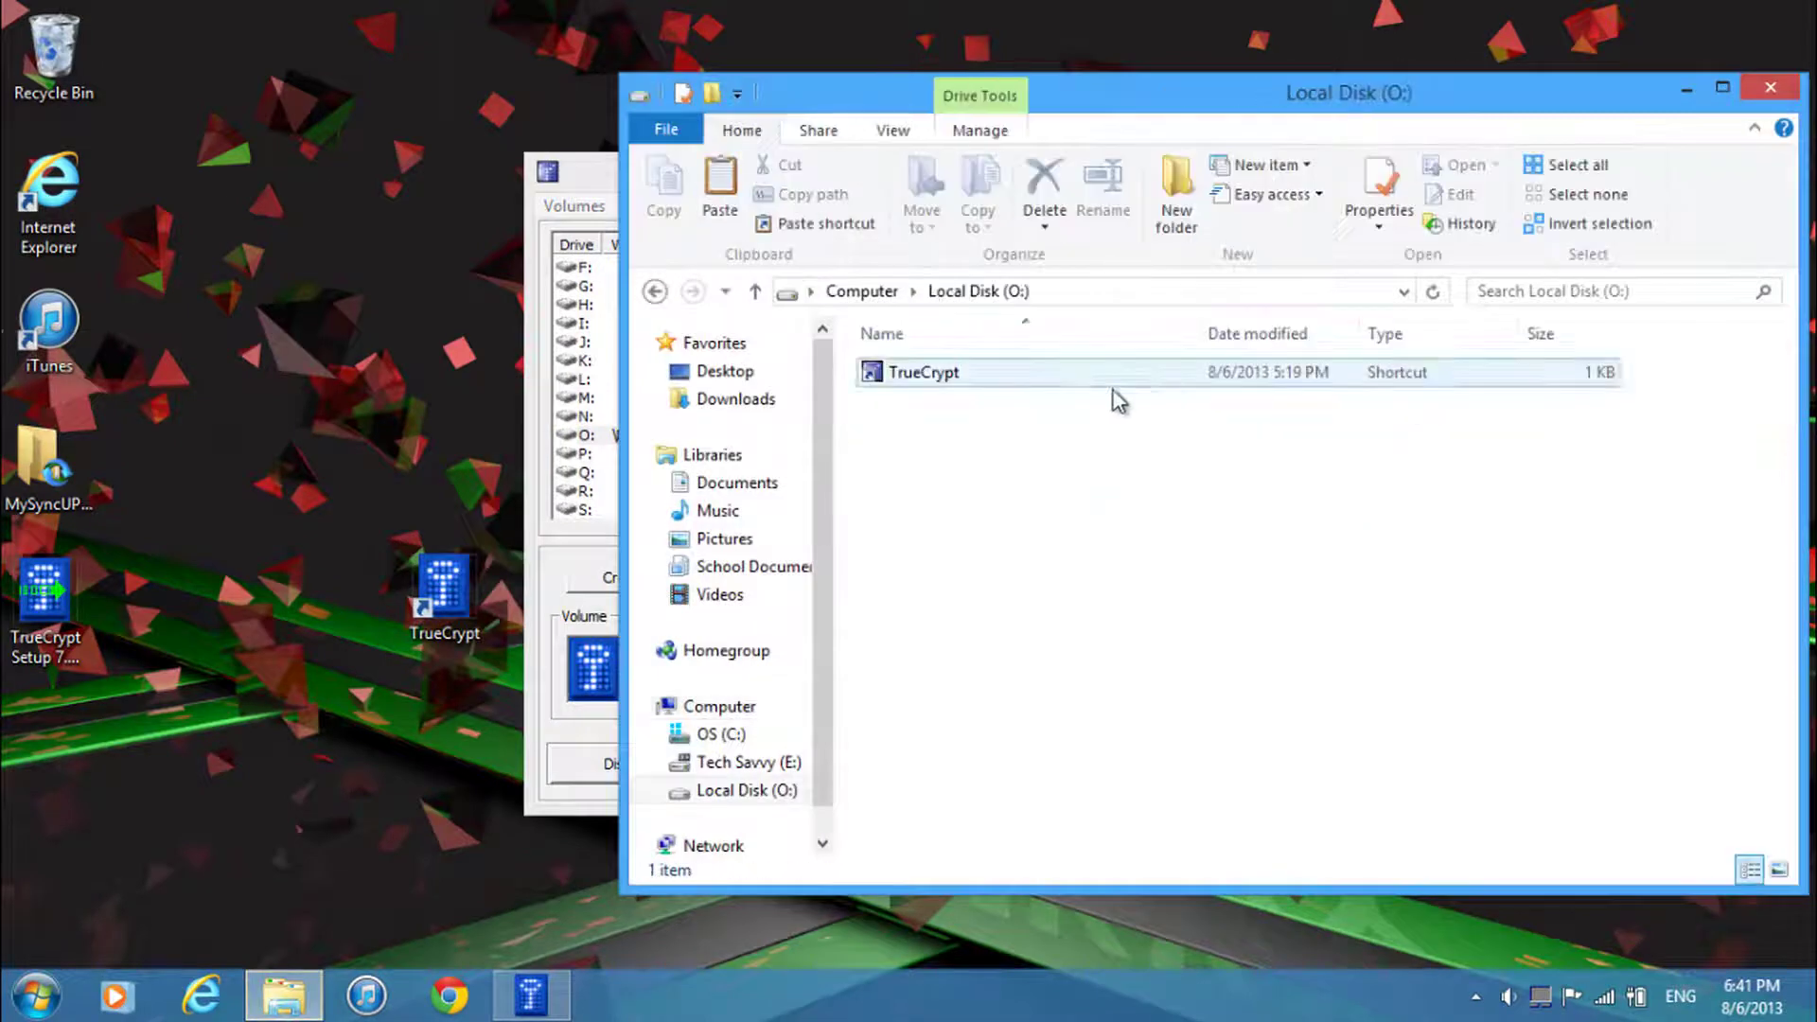
click(875, 379)
drag(876, 379, 963, 388)
key(Delete)
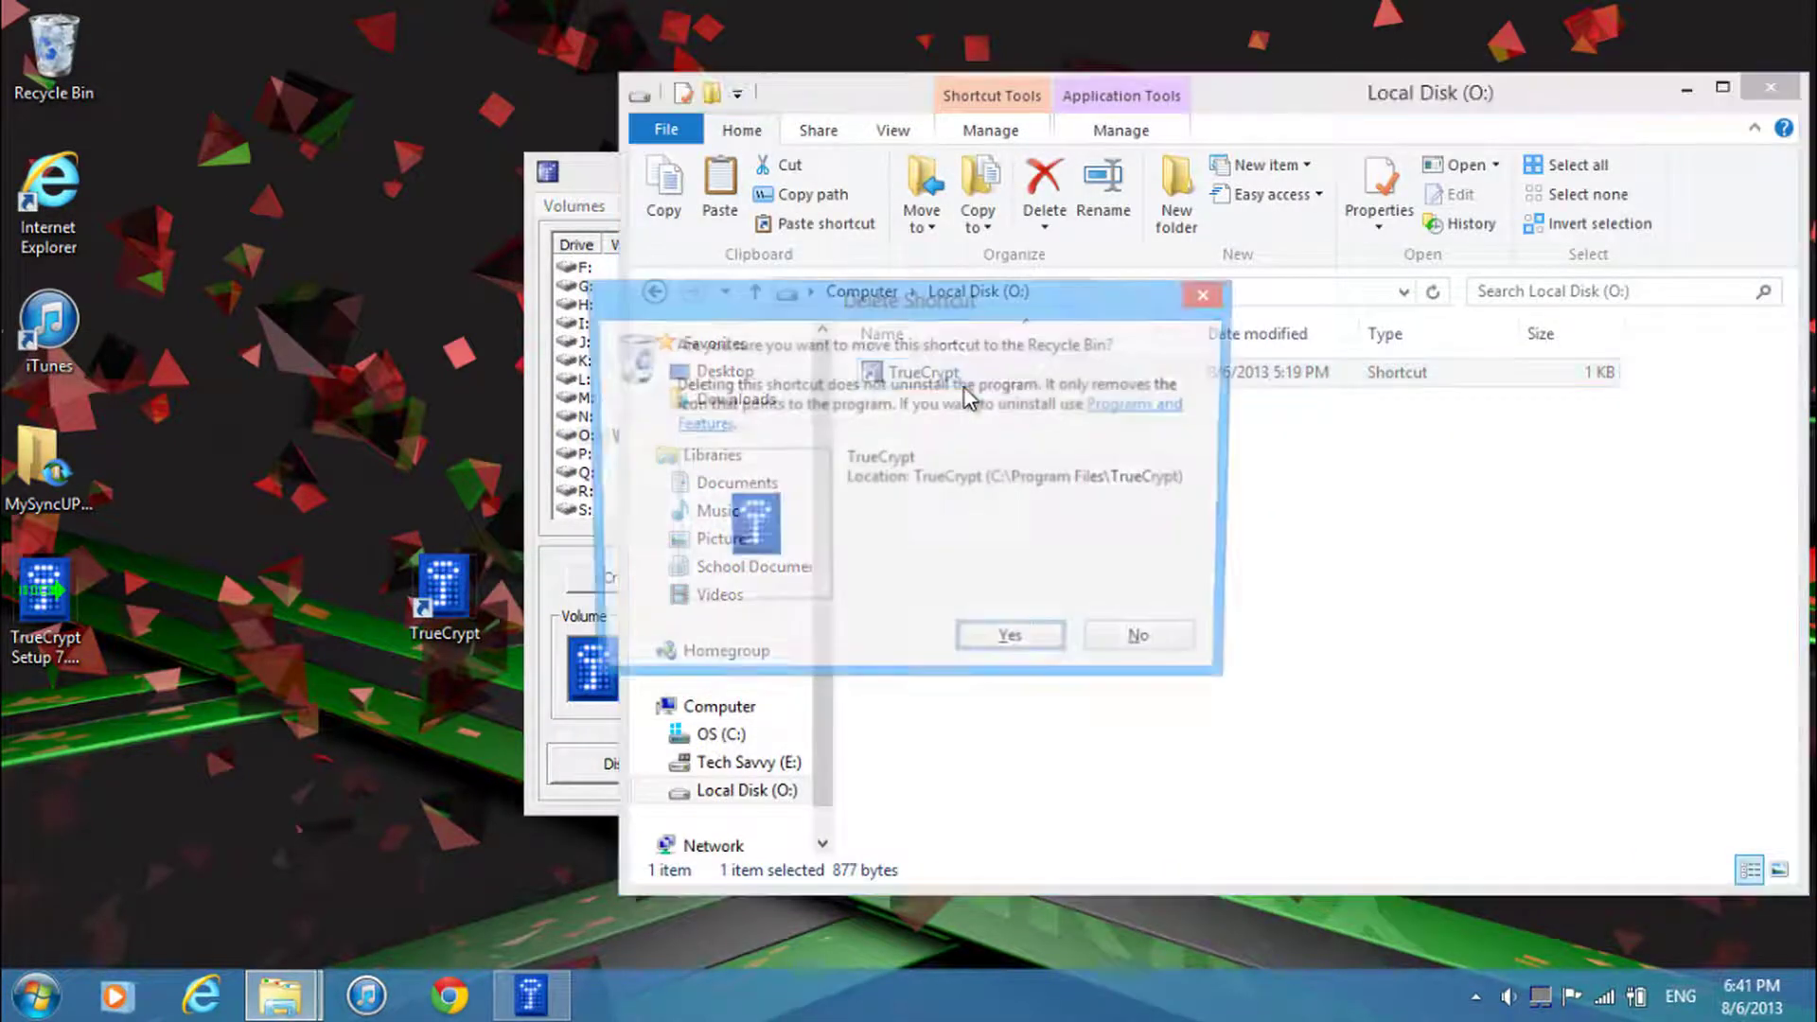
key(Return)
Go back to the drive list and try opening Tech Savvy (E:), dismissing the insert-disk messages.
click(877, 293)
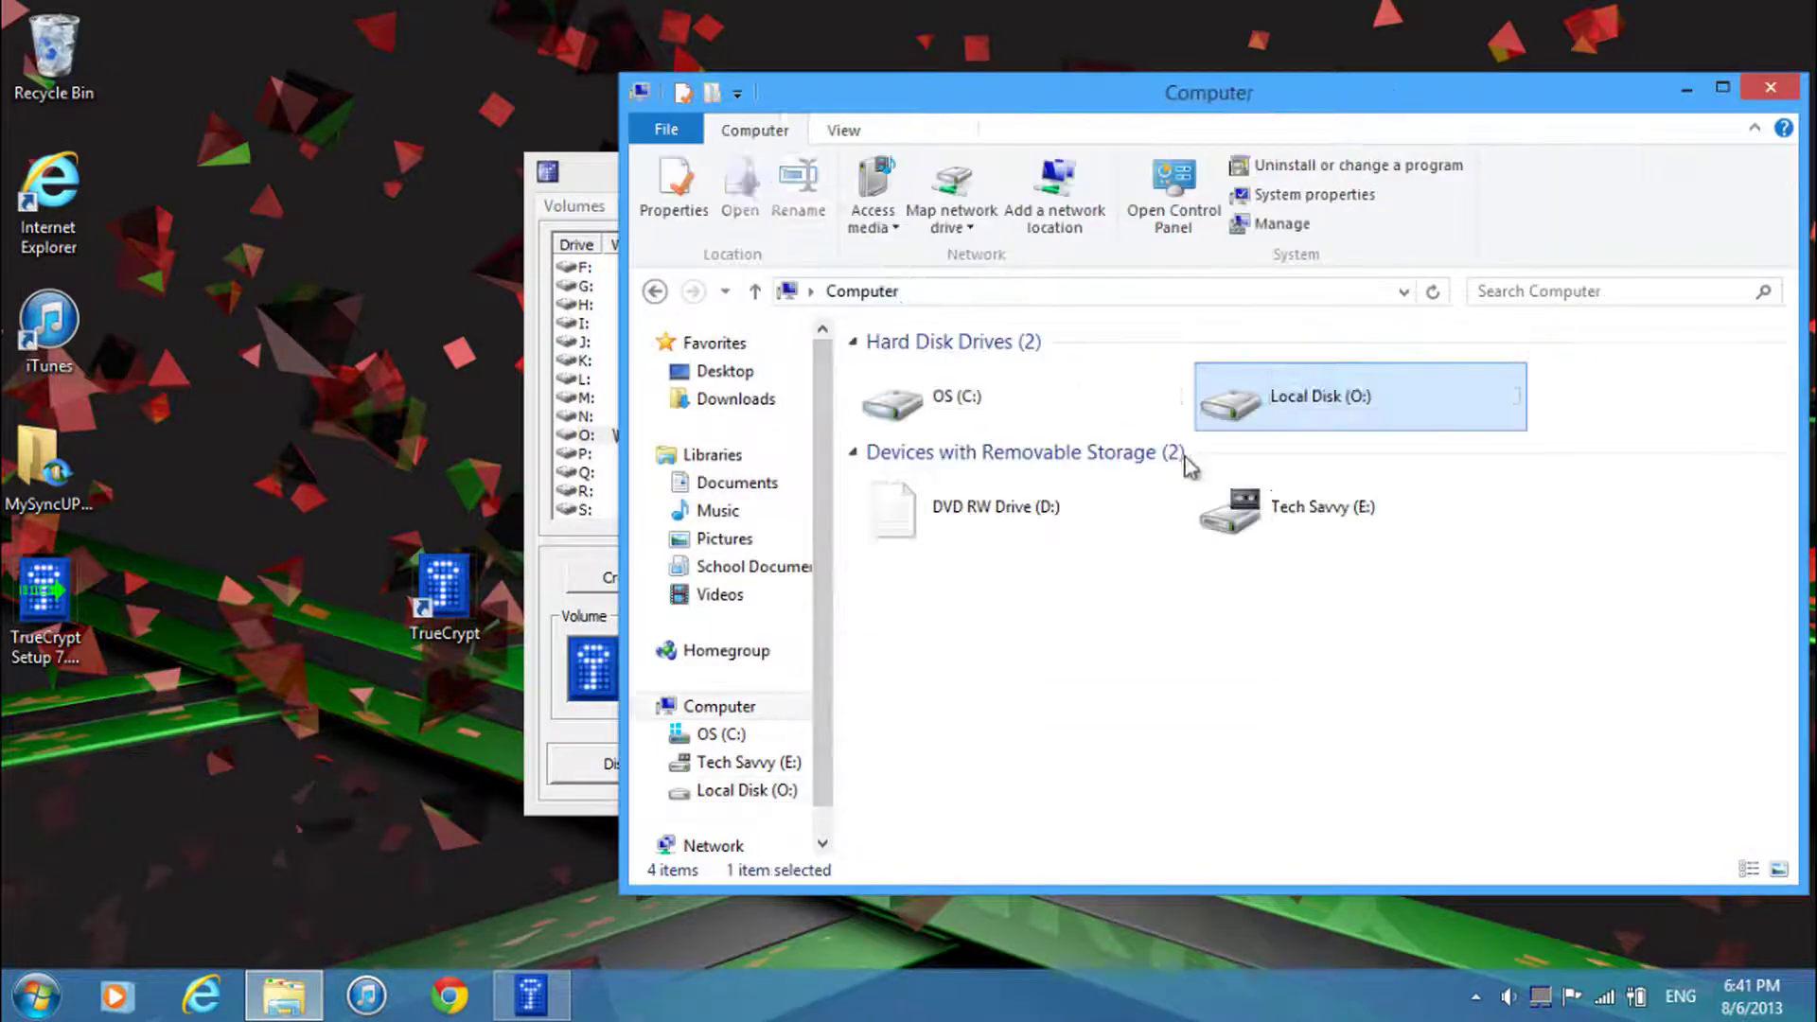
click(1280, 496)
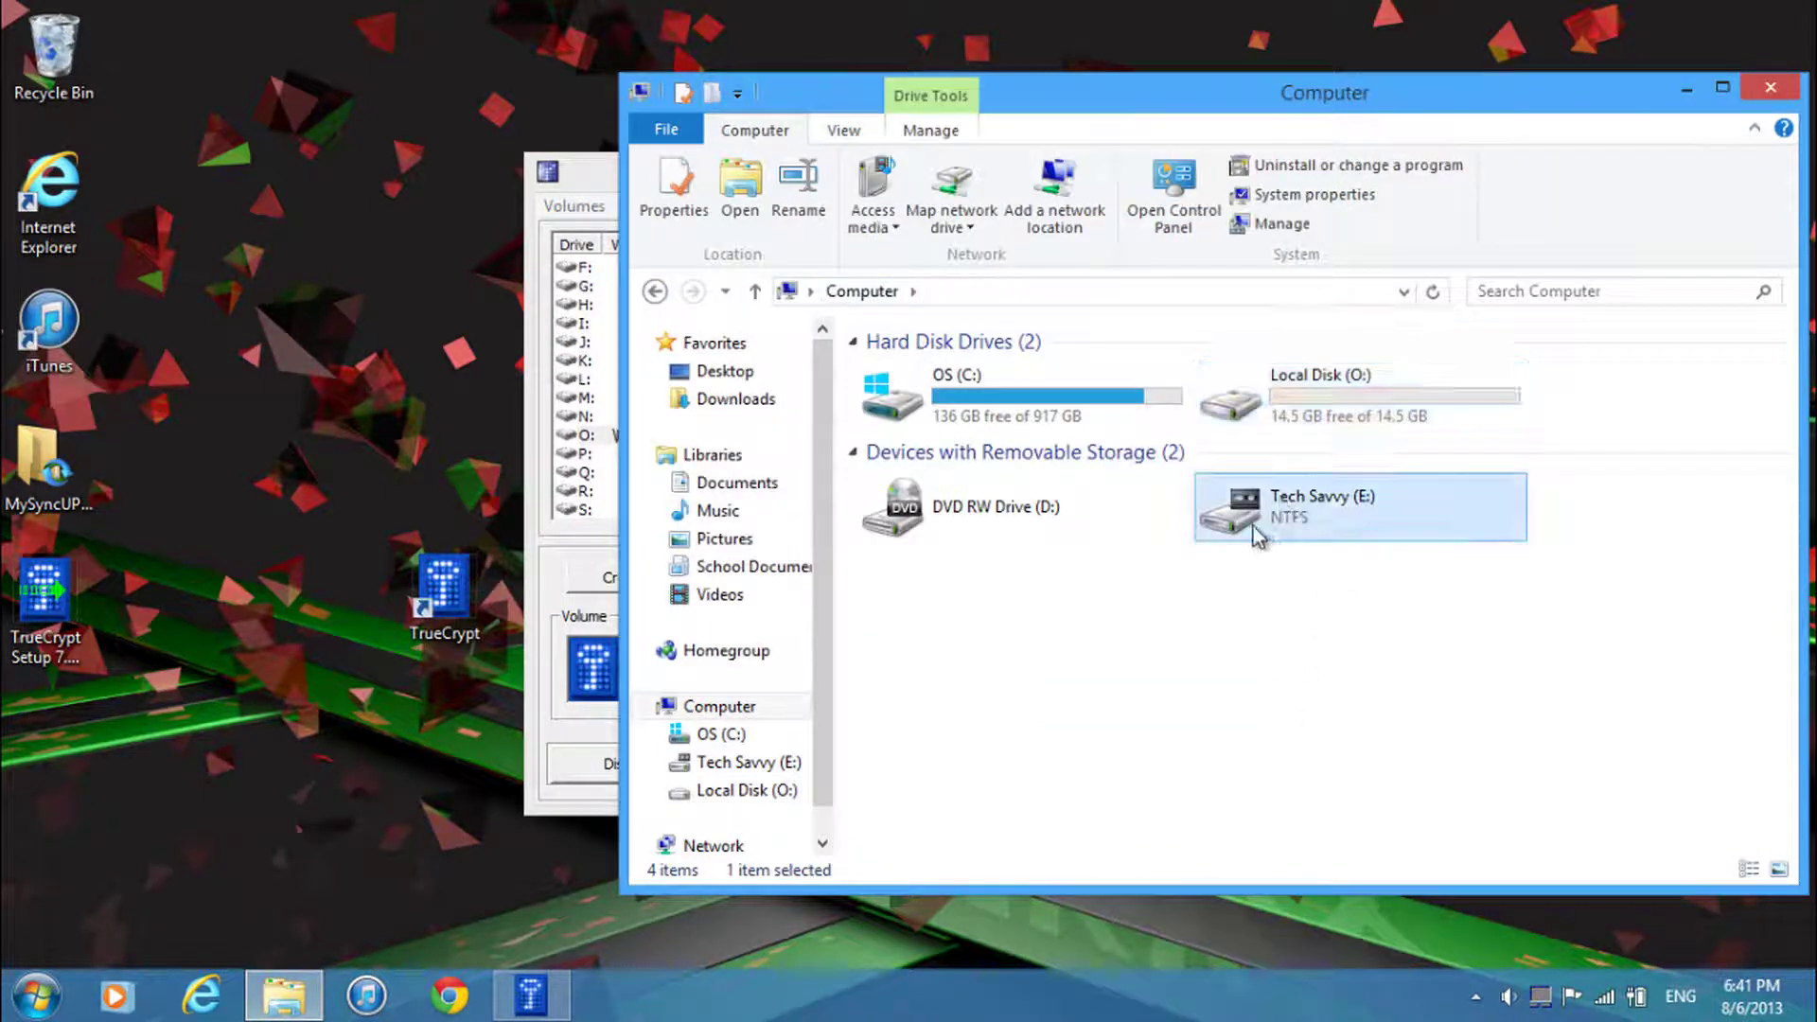
double_click(1253, 527)
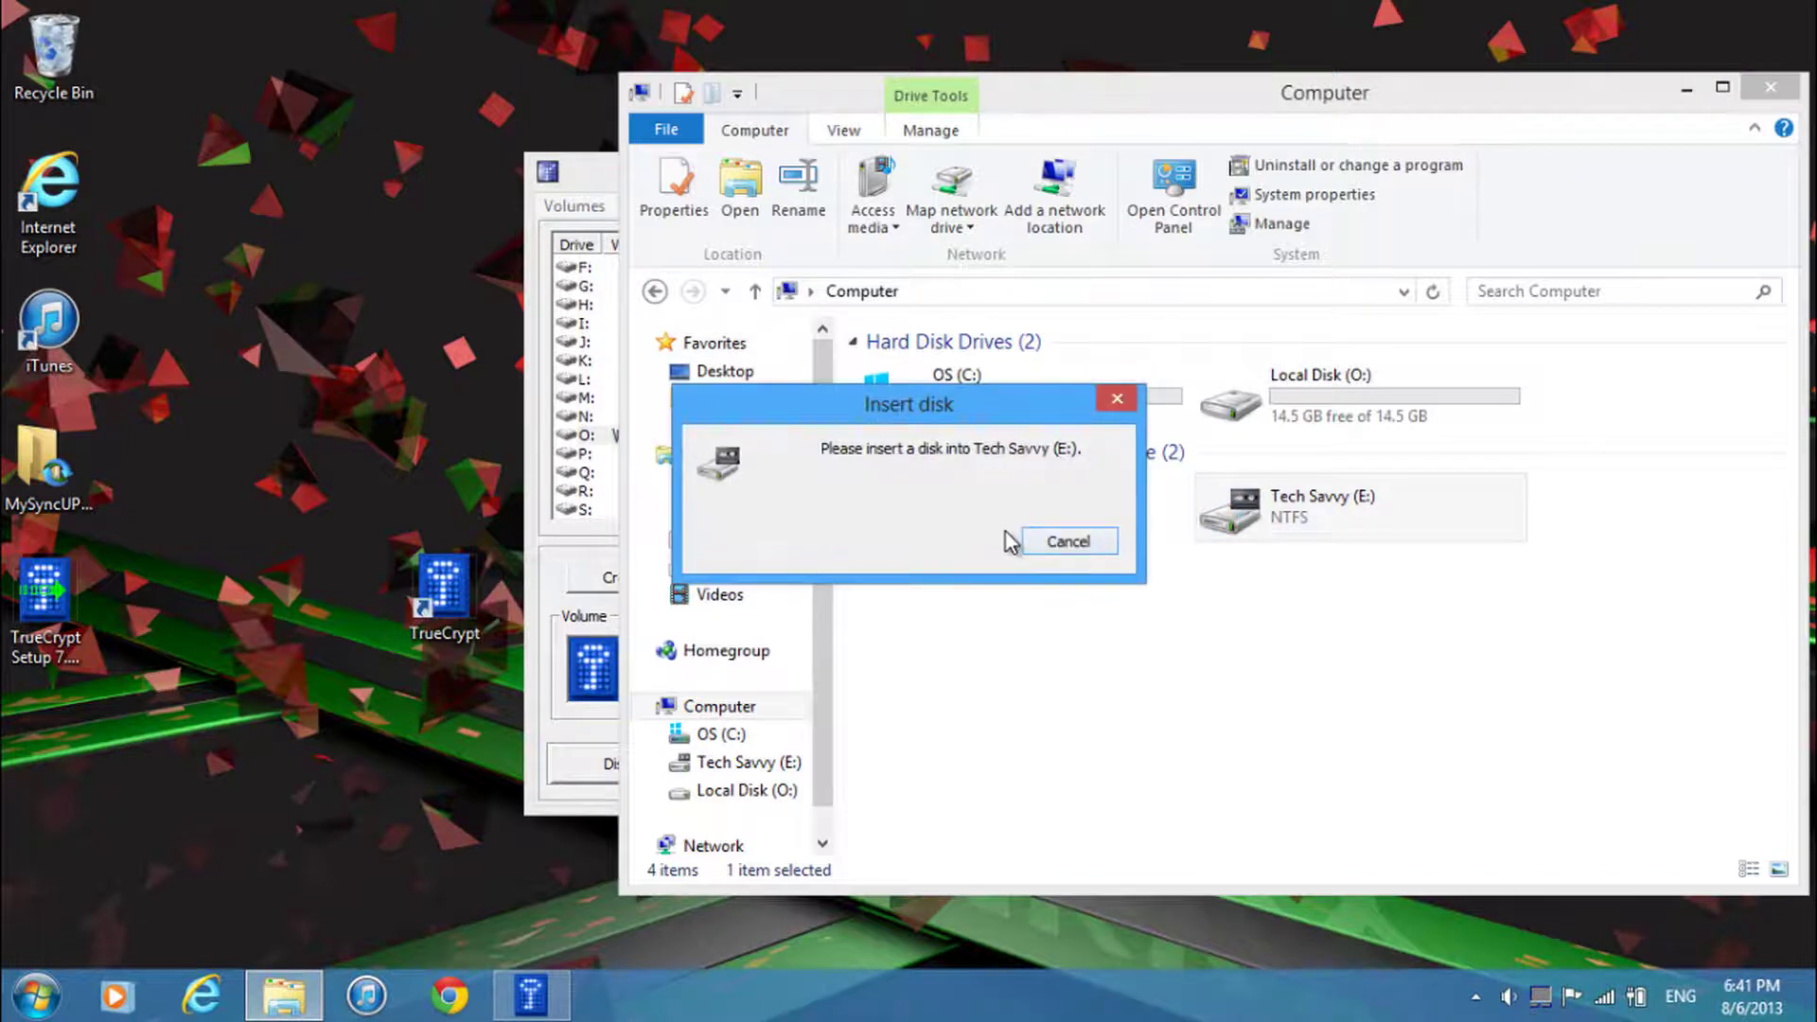
click(1066, 553)
double_click(1318, 512)
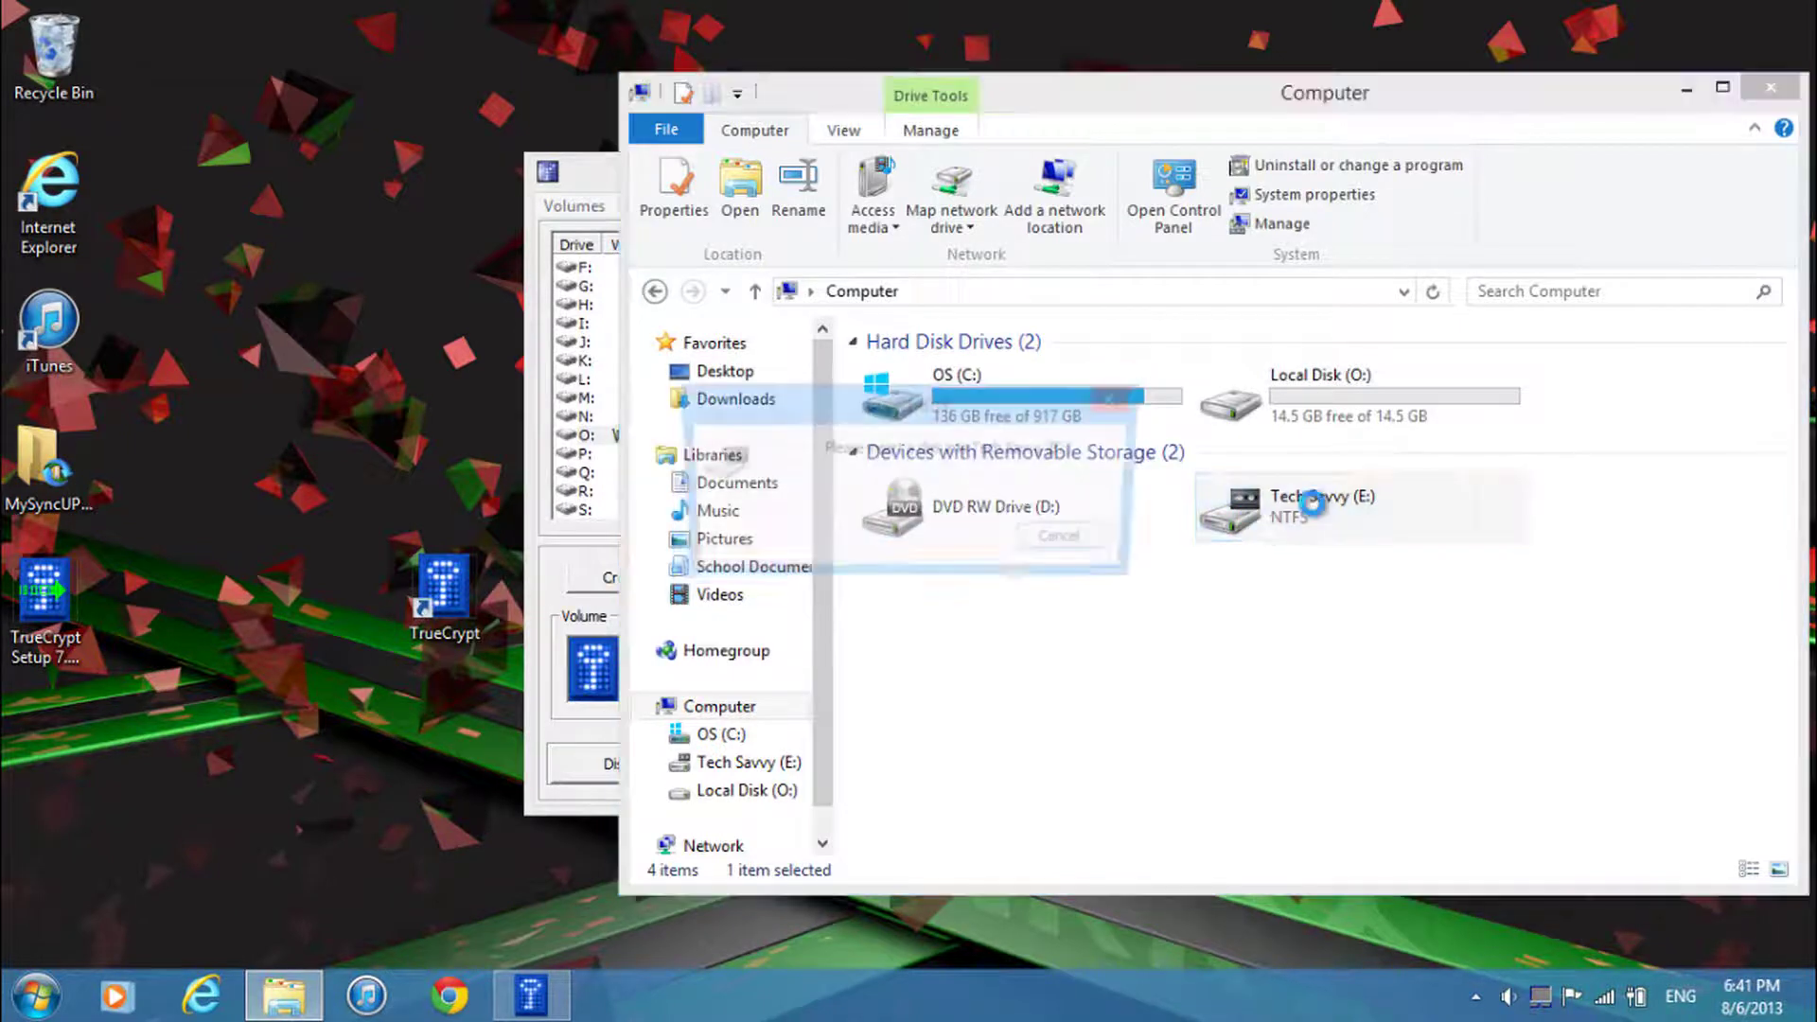
click(1109, 543)
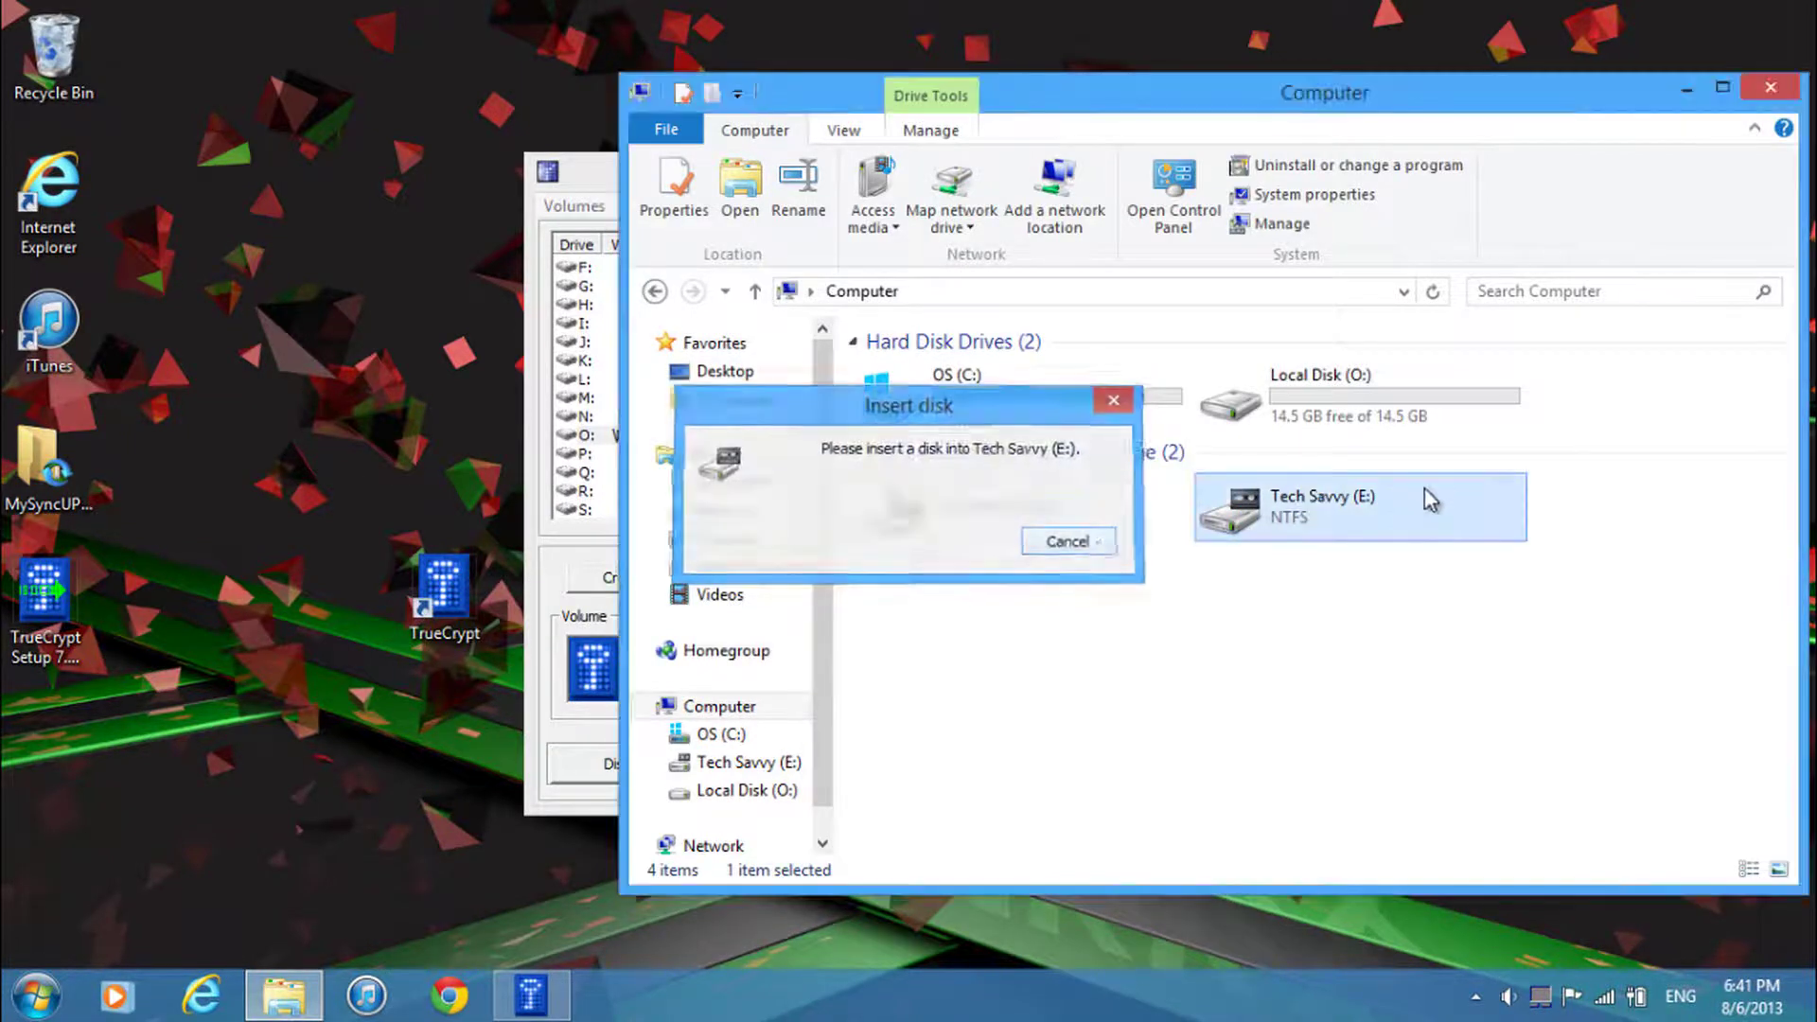
Review the Format options for drive E: without changing anything, then cancel.
right_click(1351, 512)
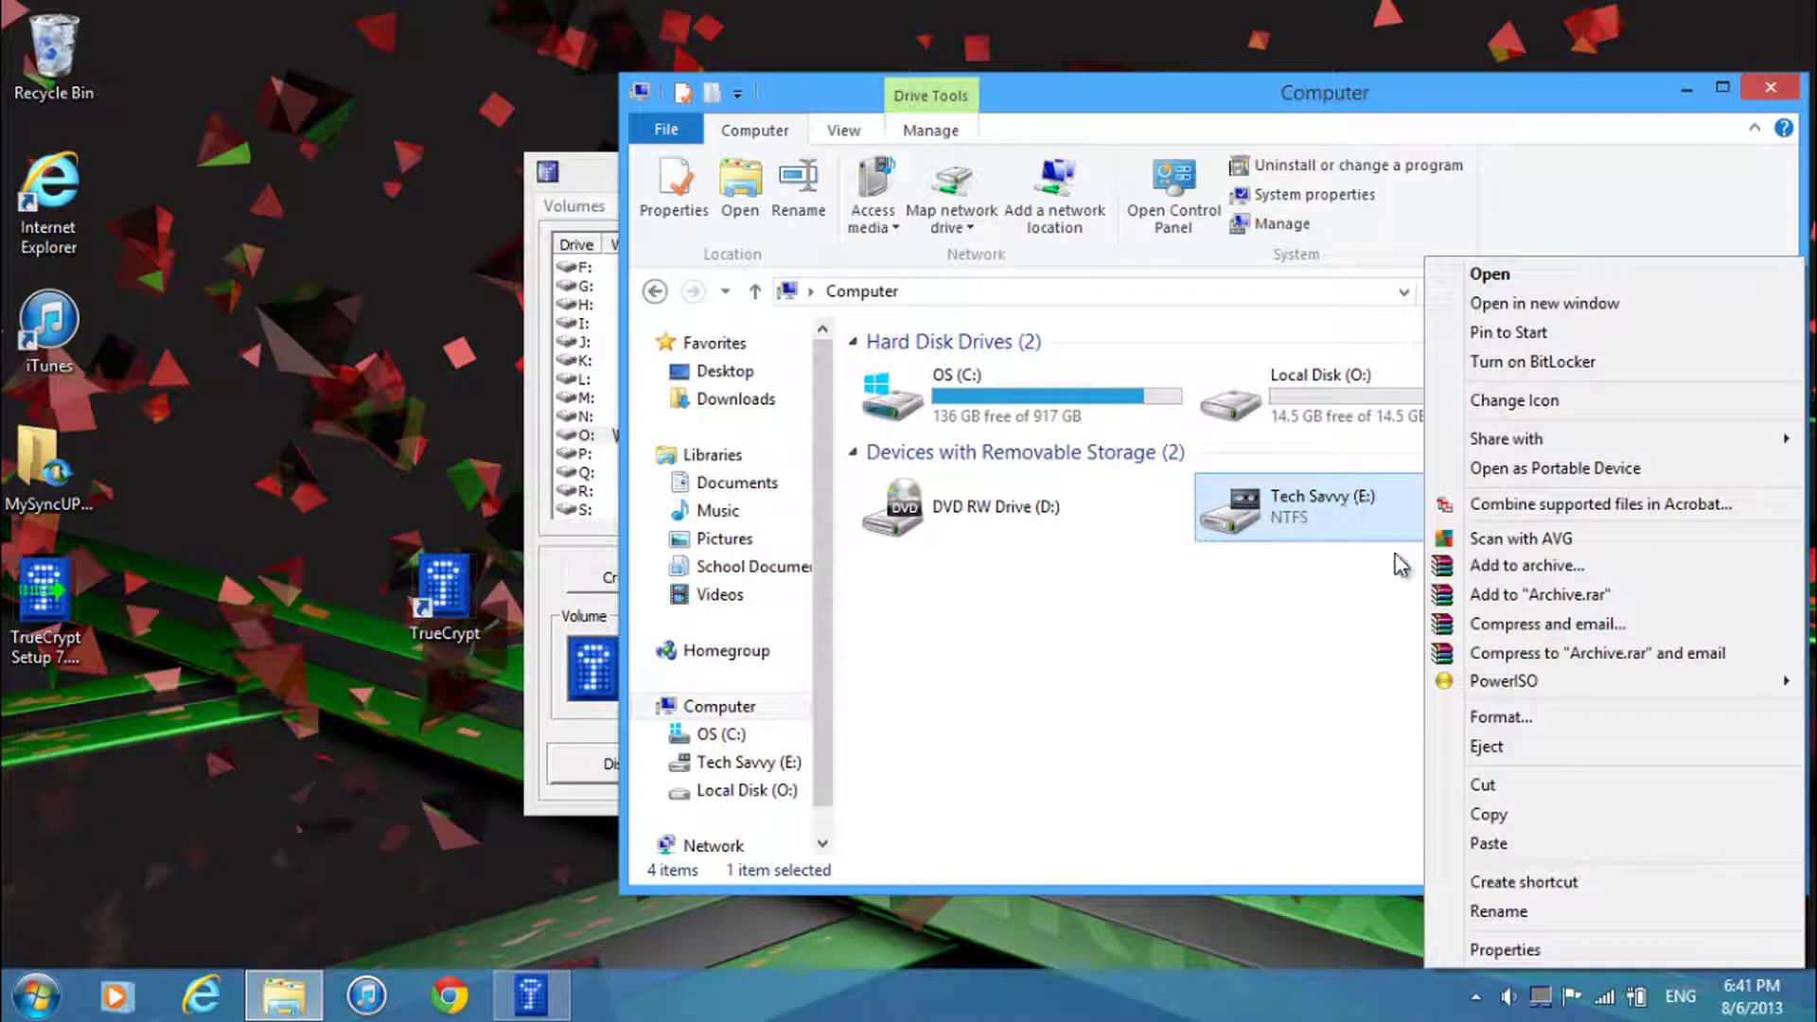
click(1501, 716)
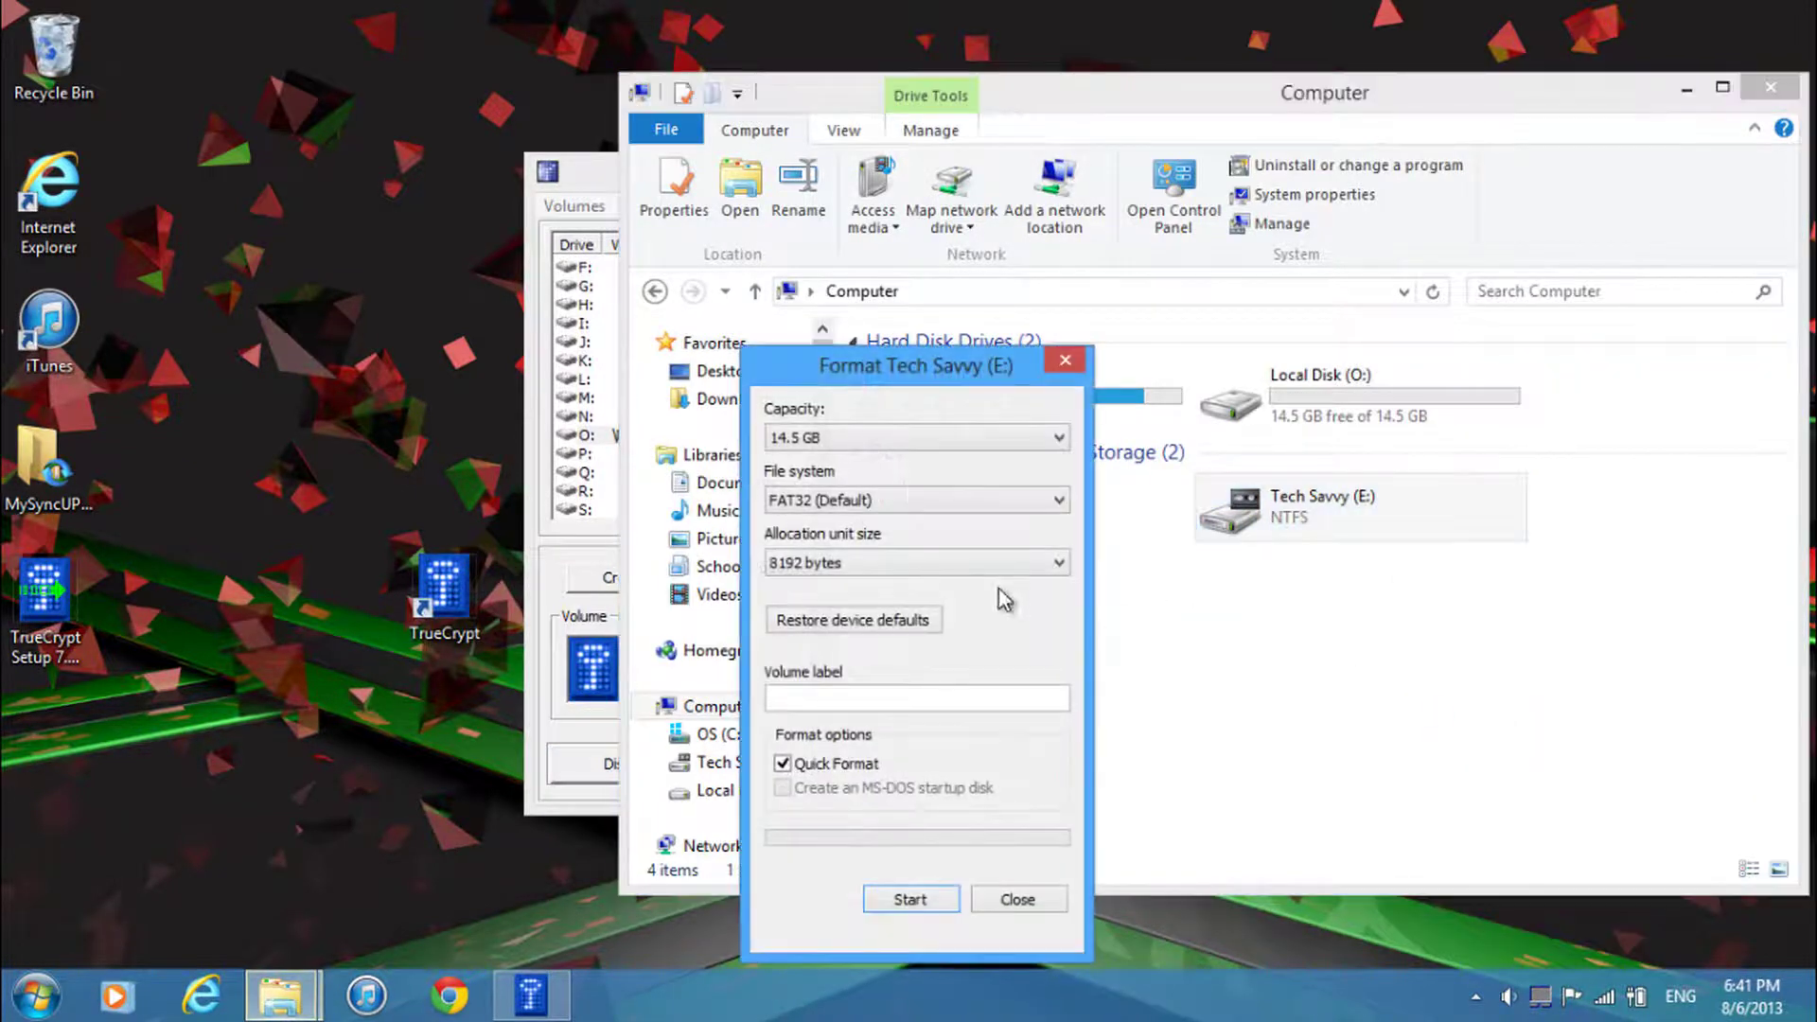
click(926, 500)
click(932, 517)
click(926, 562)
click(924, 562)
click(940, 563)
click(941, 564)
click(1017, 900)
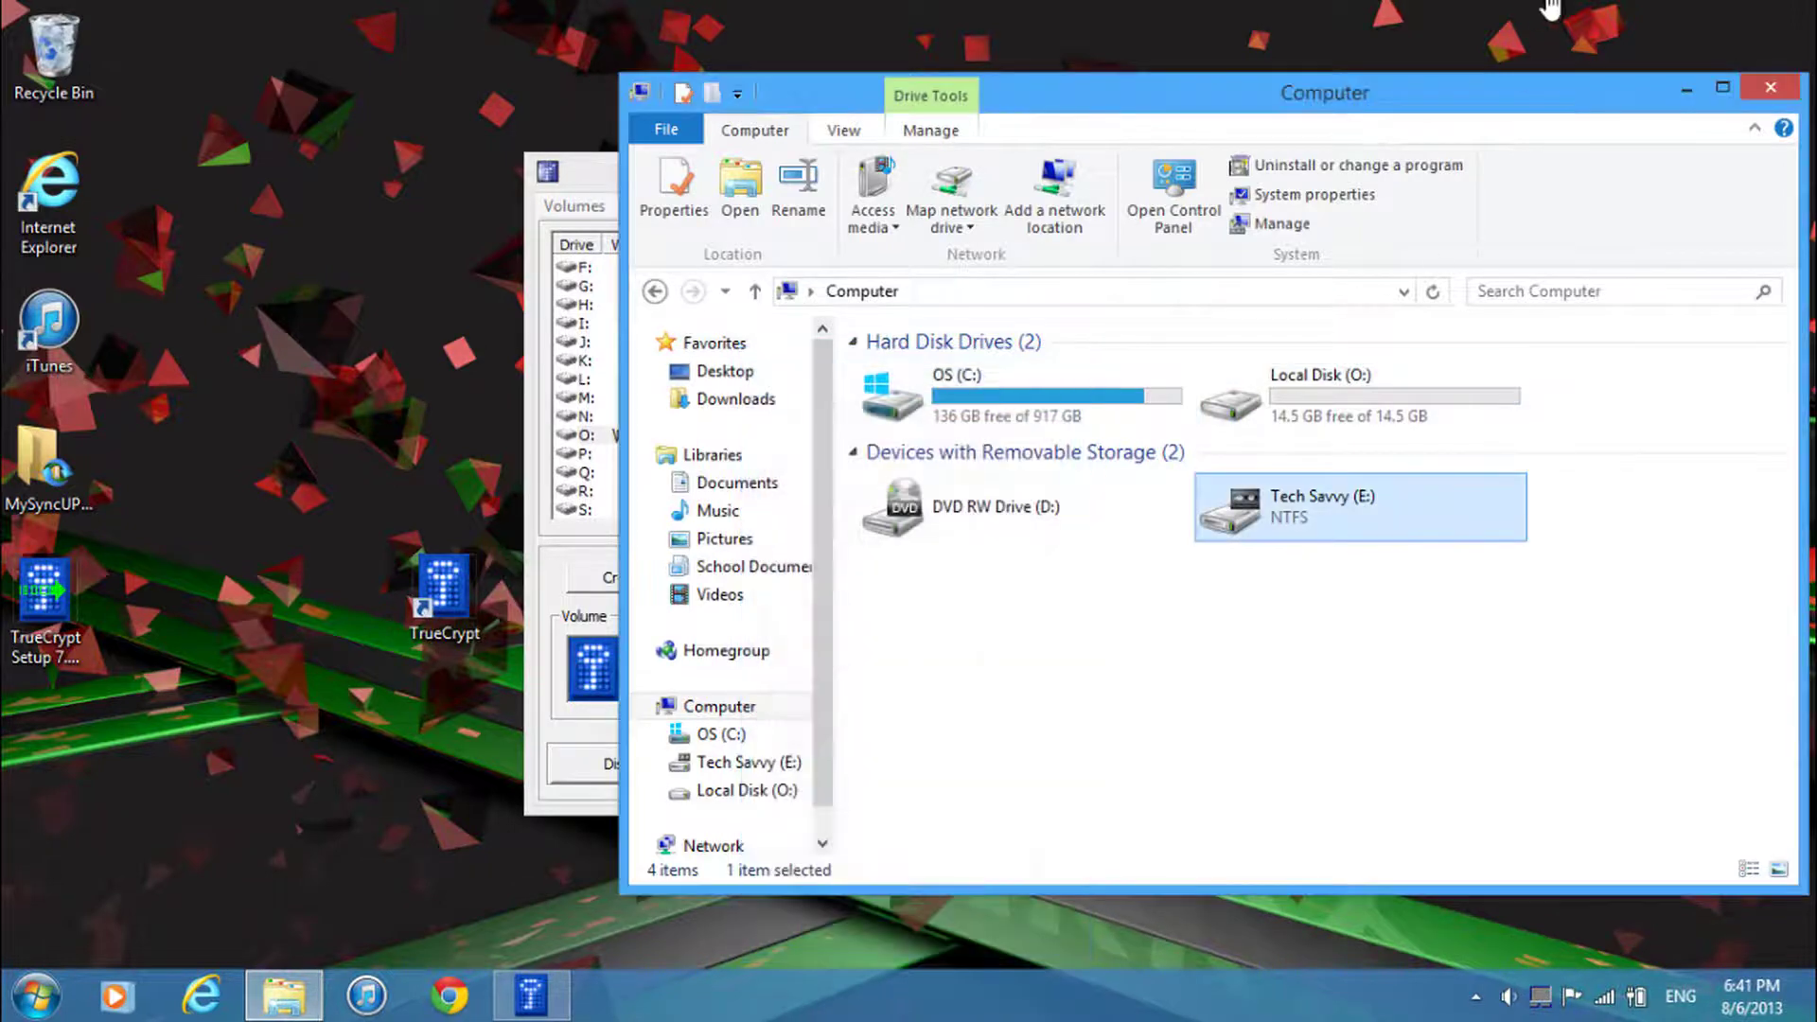
Close the drive list, dismount the O: volume in TrueCrypt, and exit TrueCrypt.
click(1769, 88)
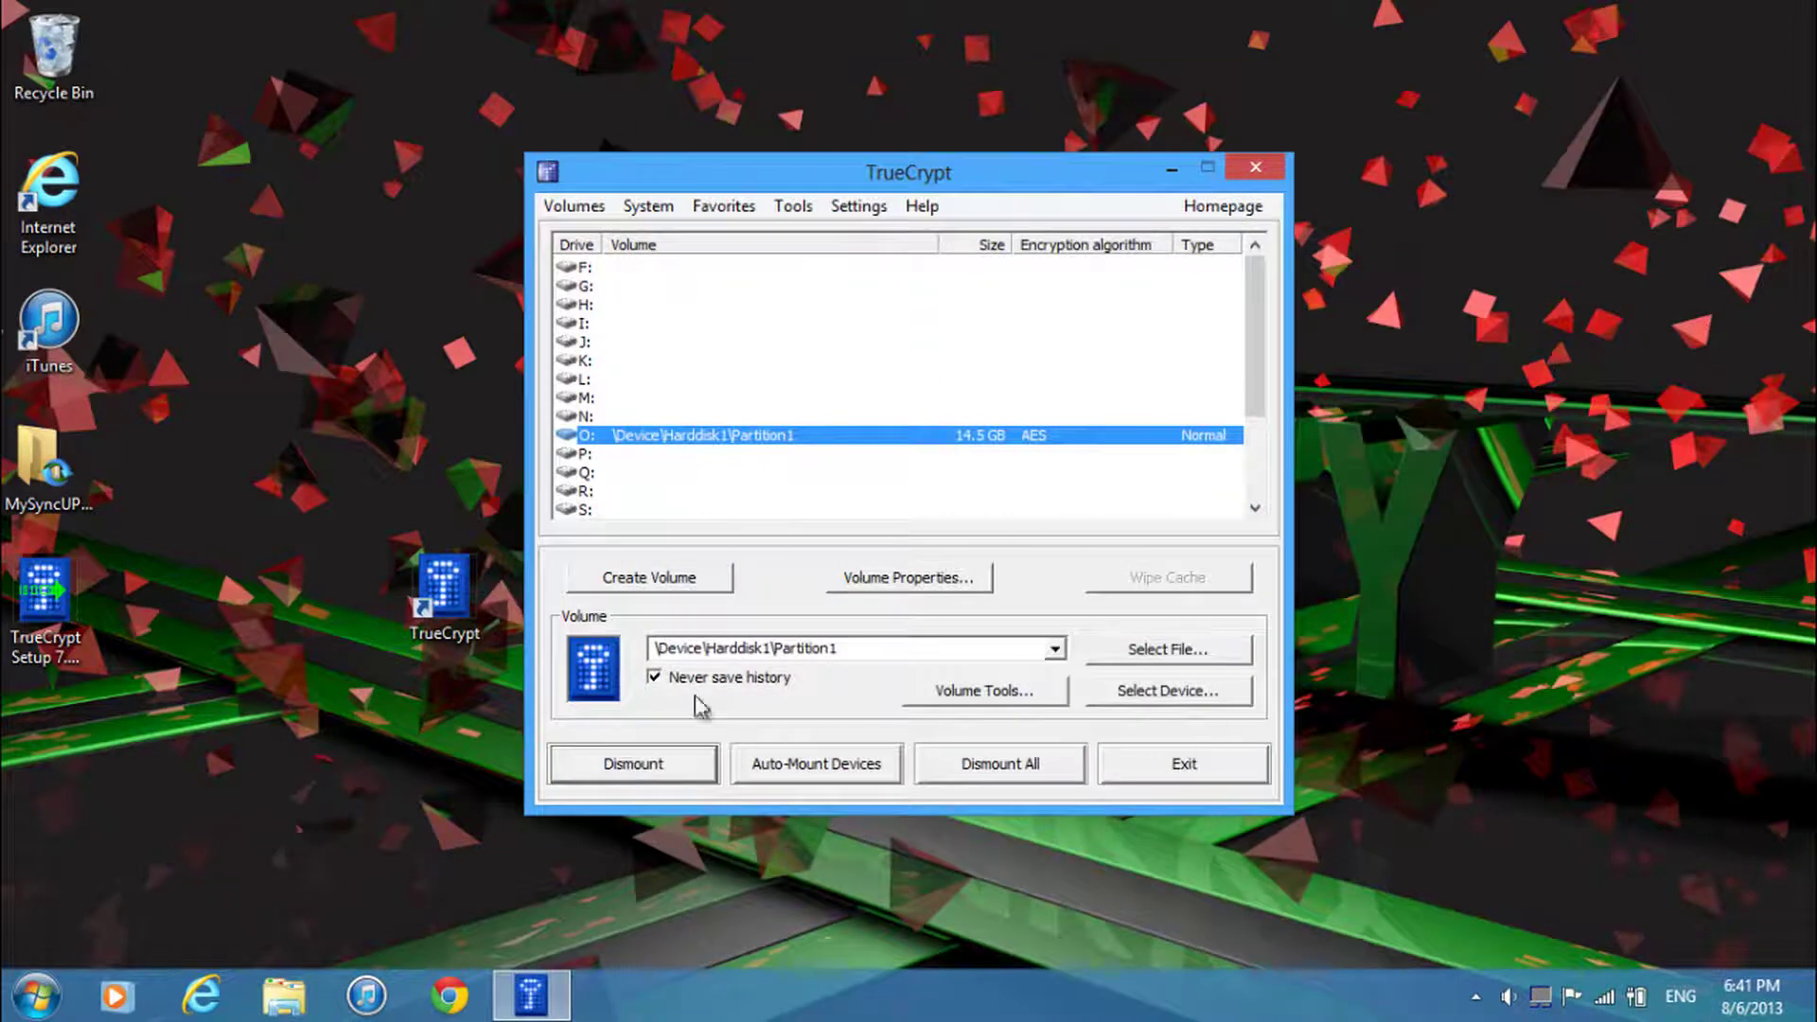
click(686, 766)
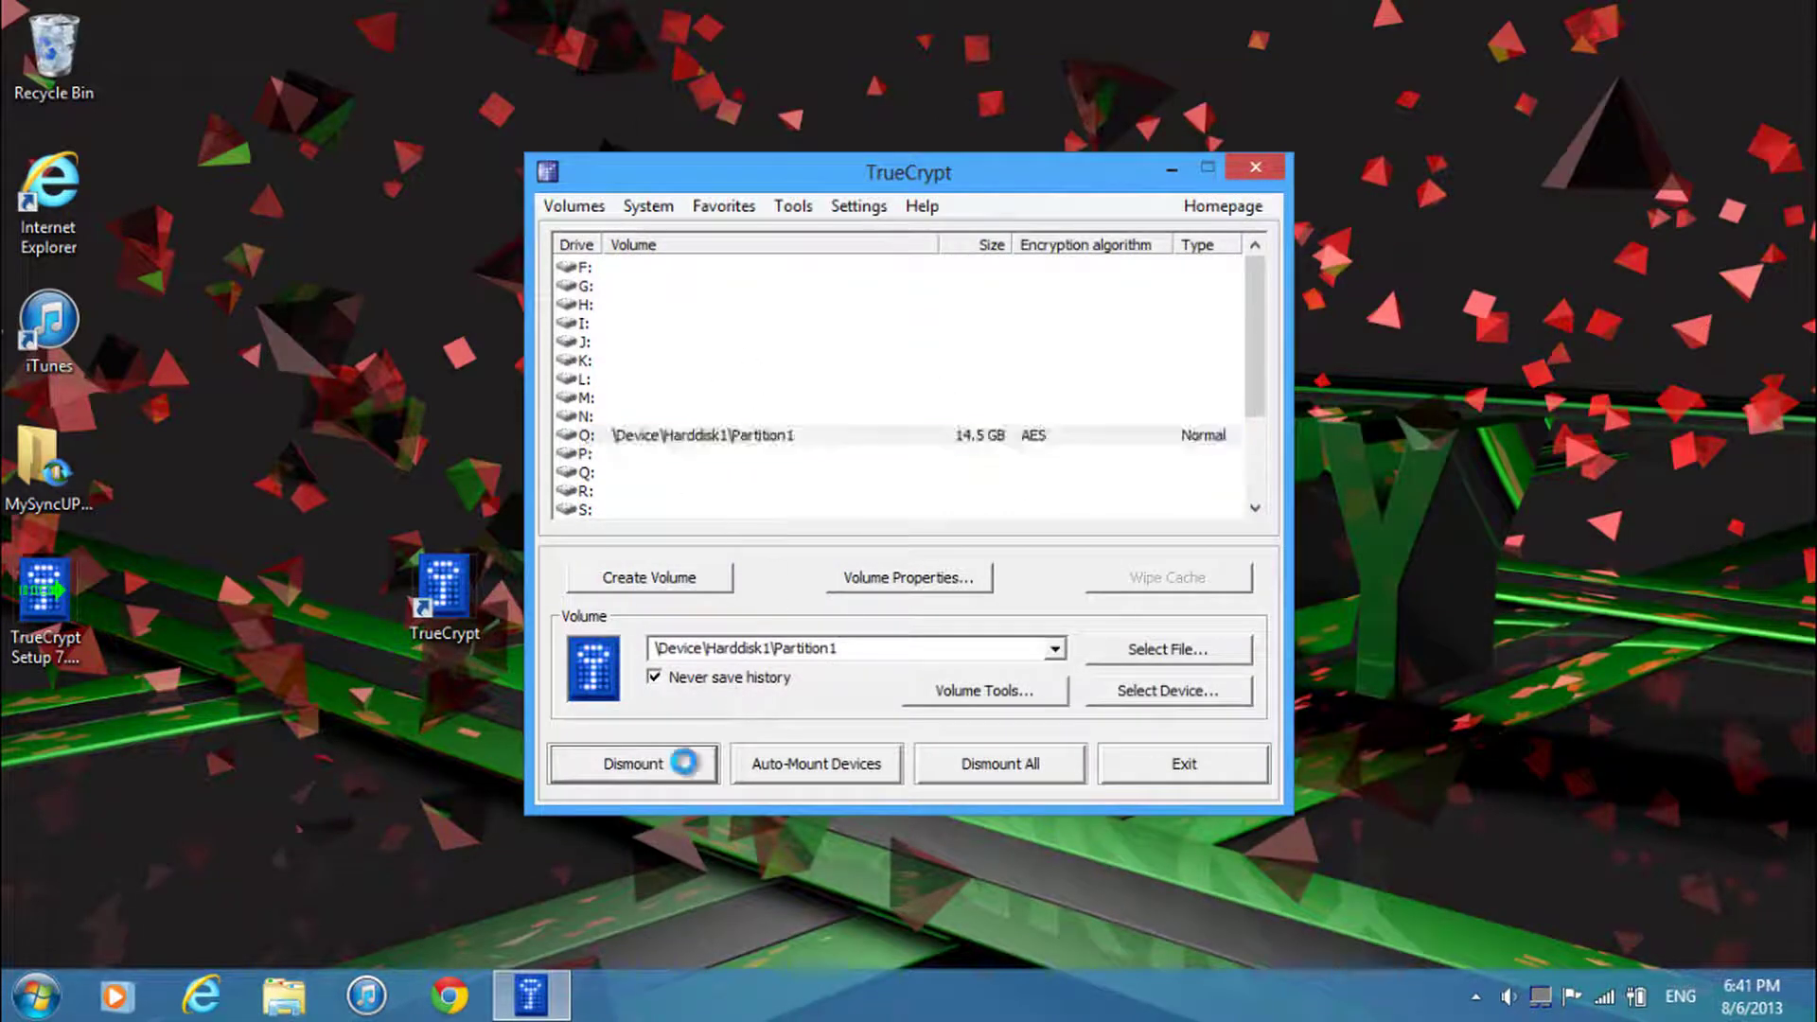
click(587, 417)
click(1150, 765)
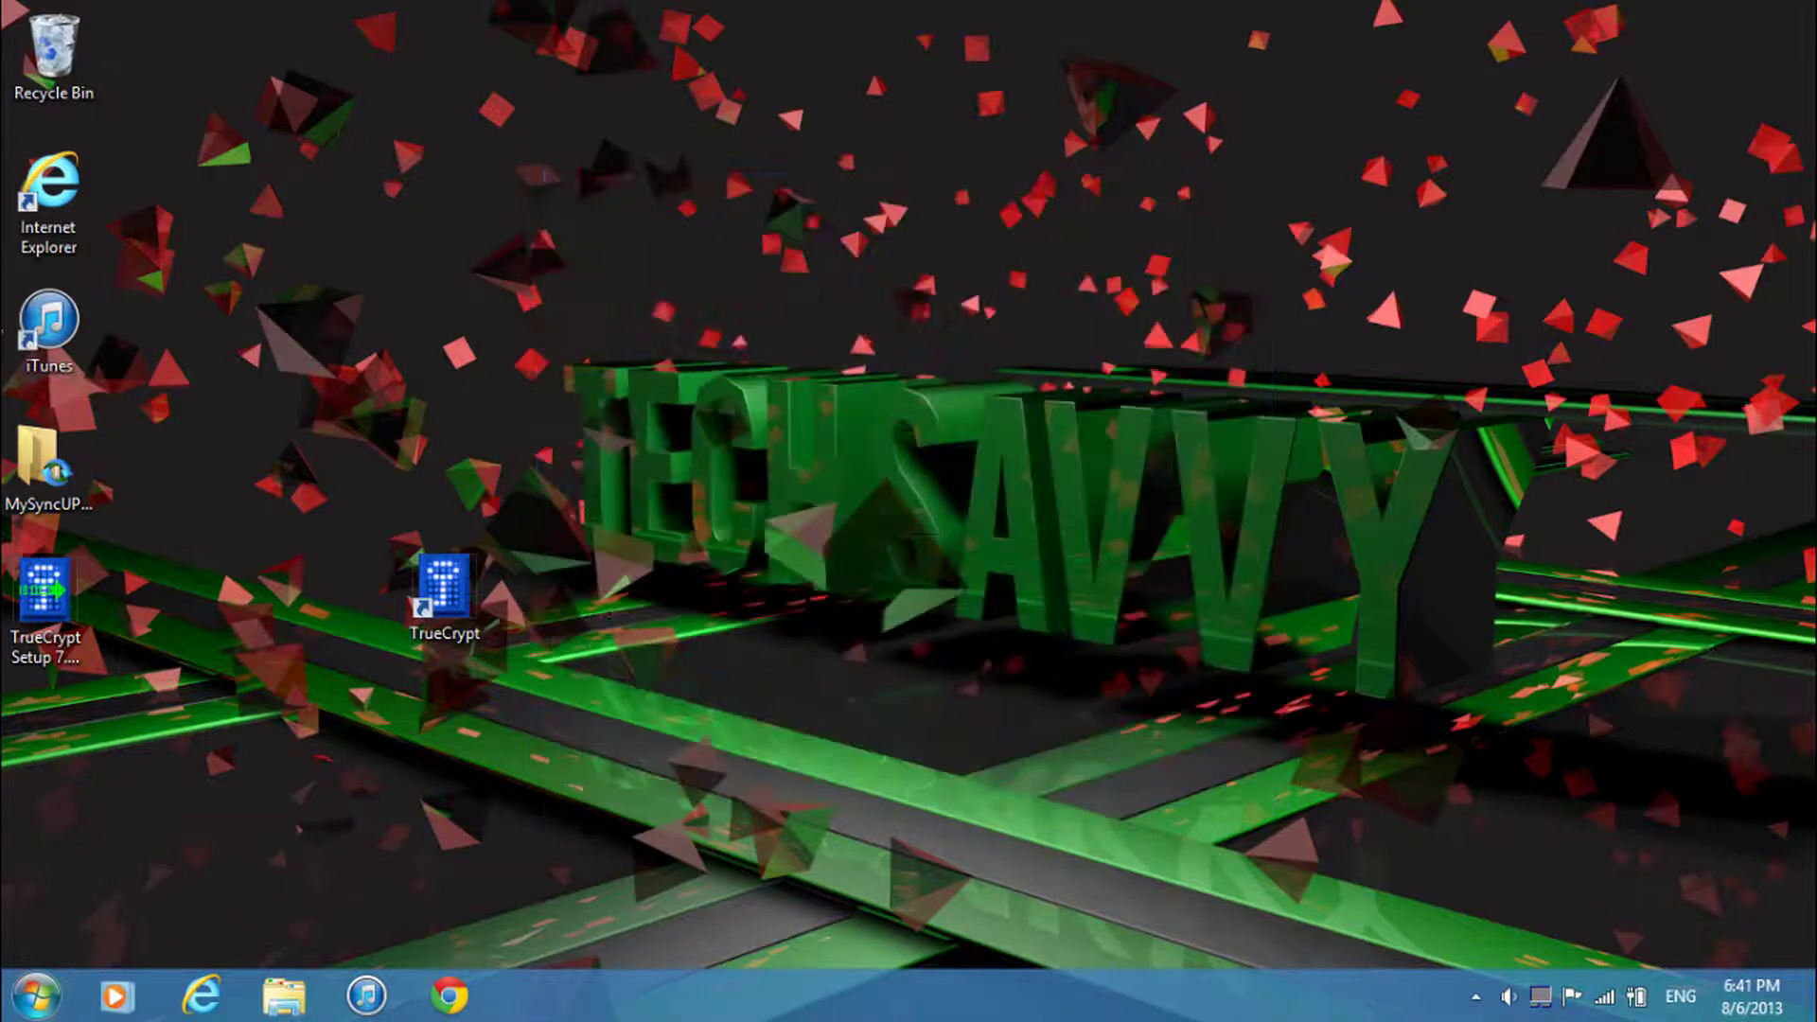
Eject Tech Savvy (E:) from Computer, close Explorer, and move the TrueCrypt shortcut below the setup icon.
click(36, 996)
click(417, 686)
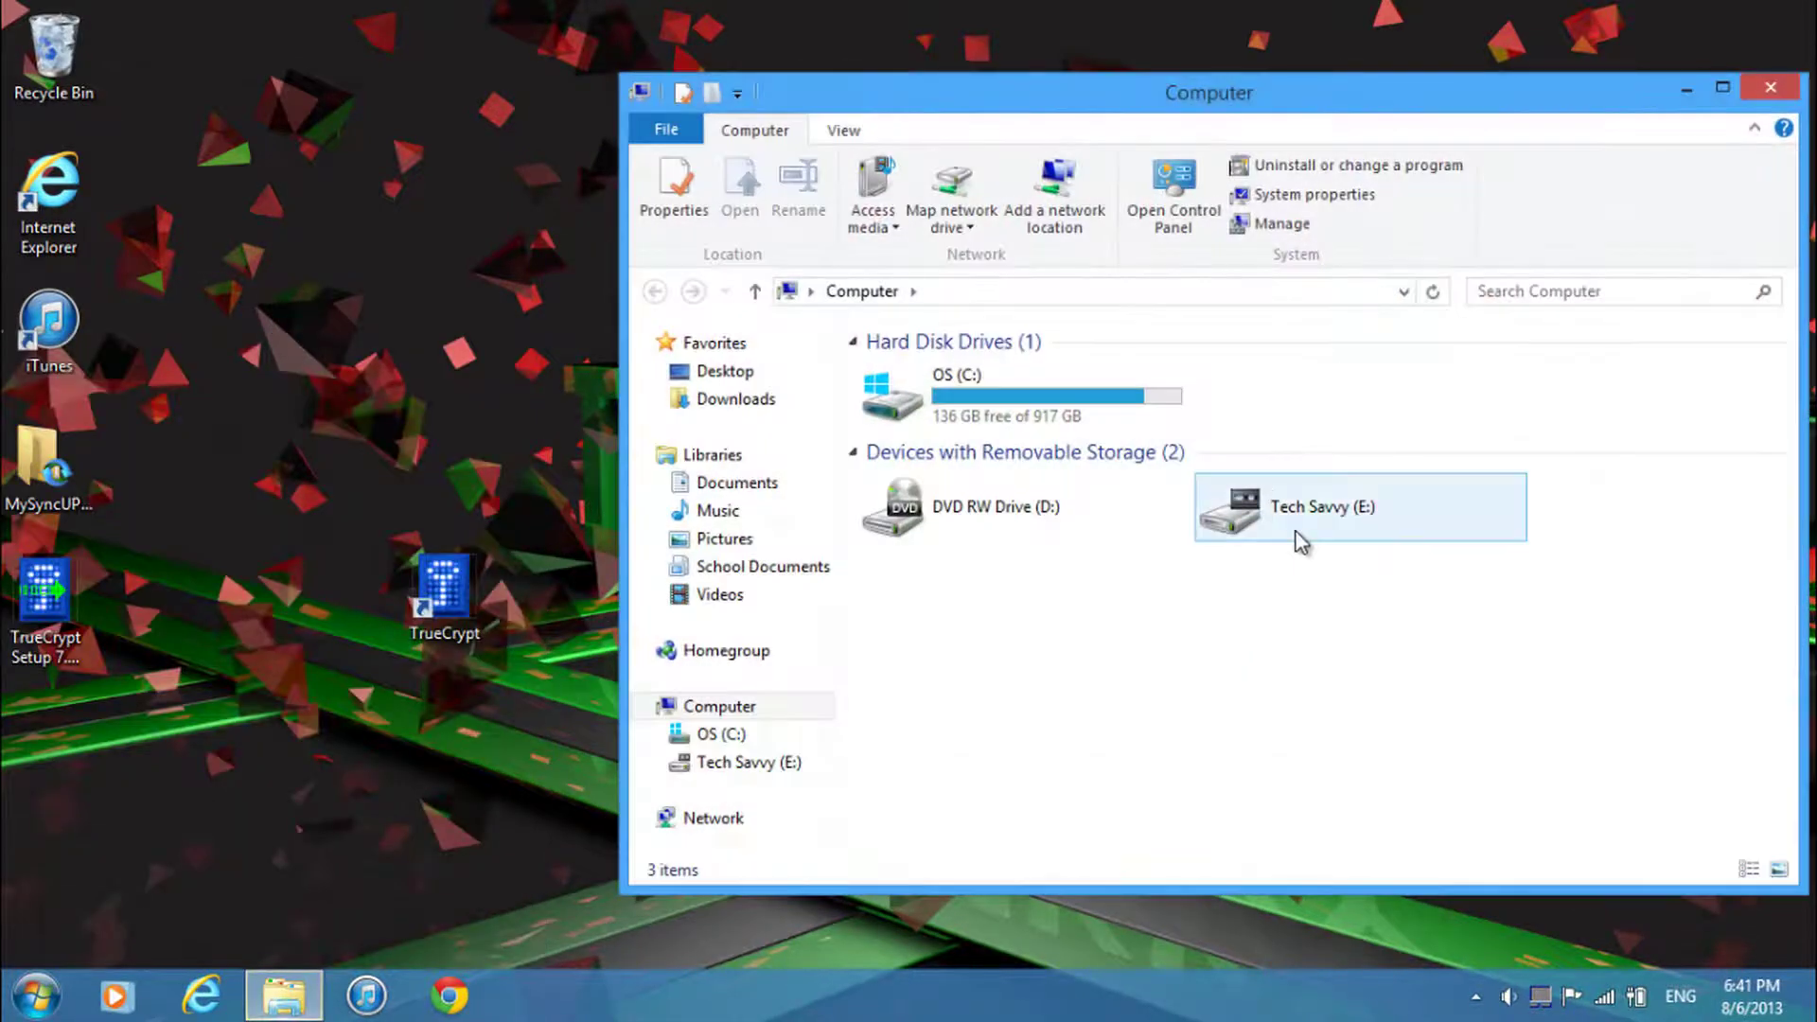
right_click(1297, 532)
click(1292, 522)
right_click(1290, 521)
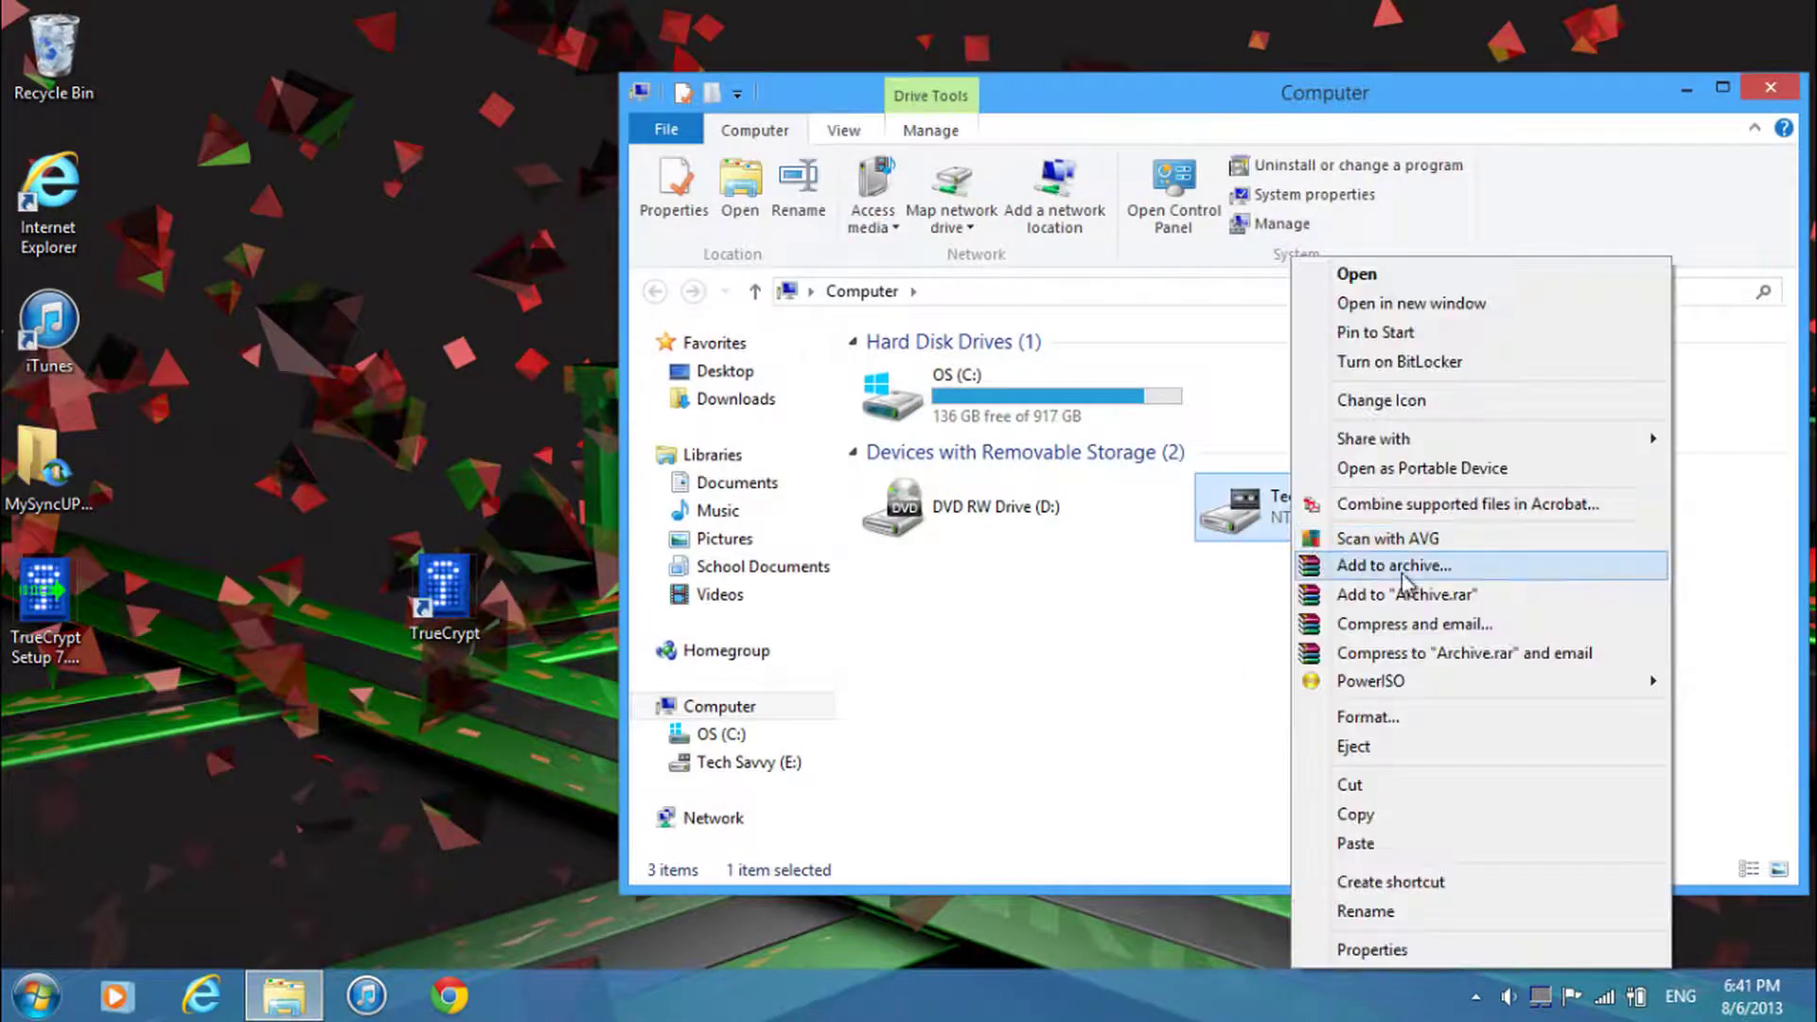
key(Escape)
right_click(1325, 530)
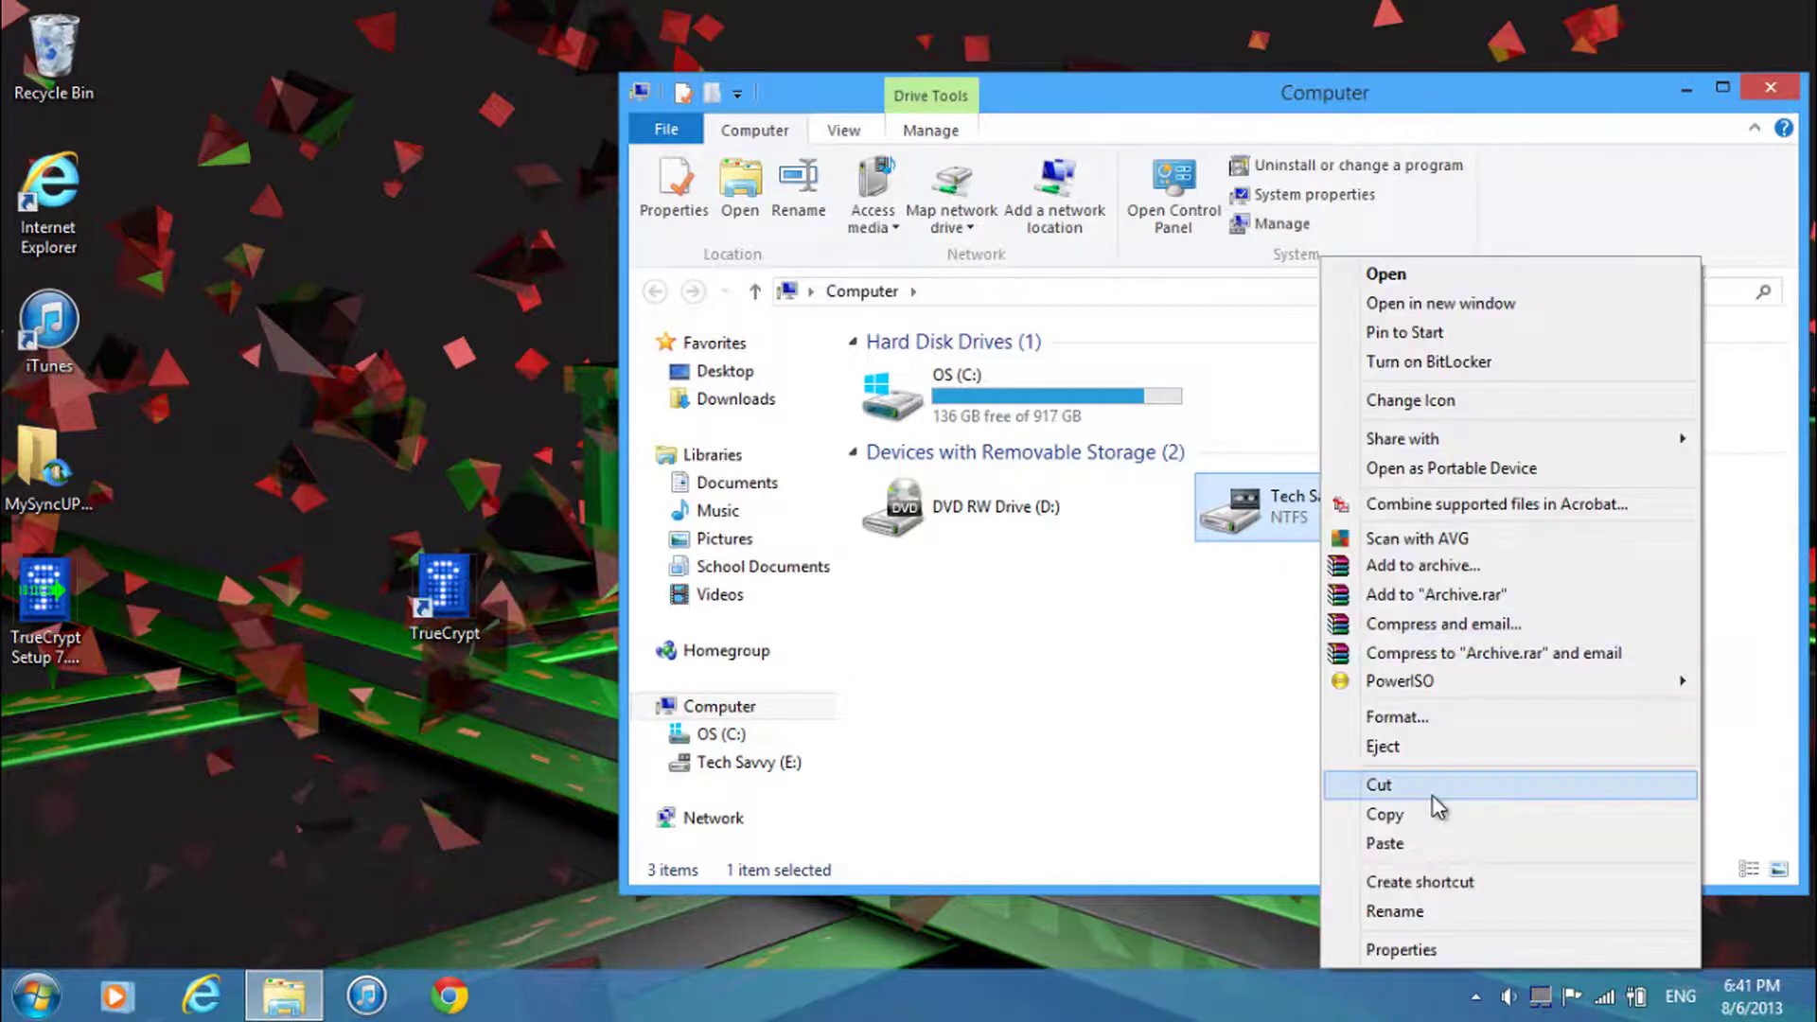
click(1505, 744)
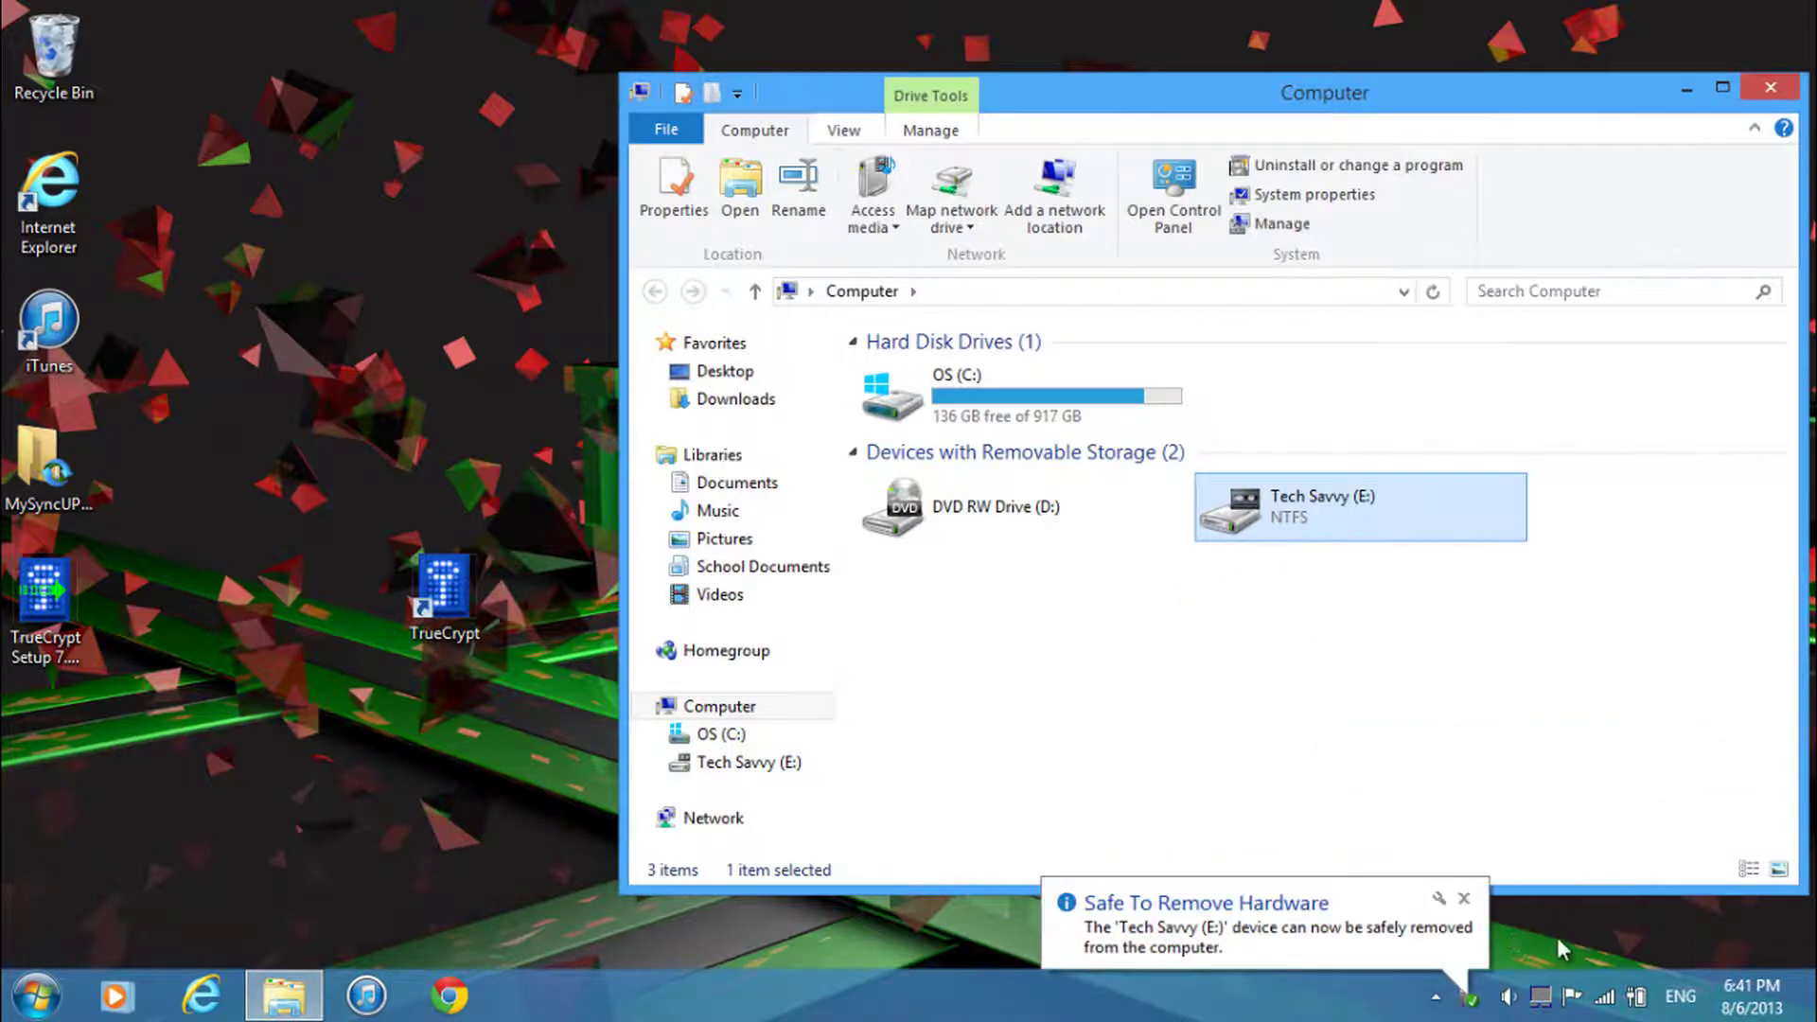
click(1464, 900)
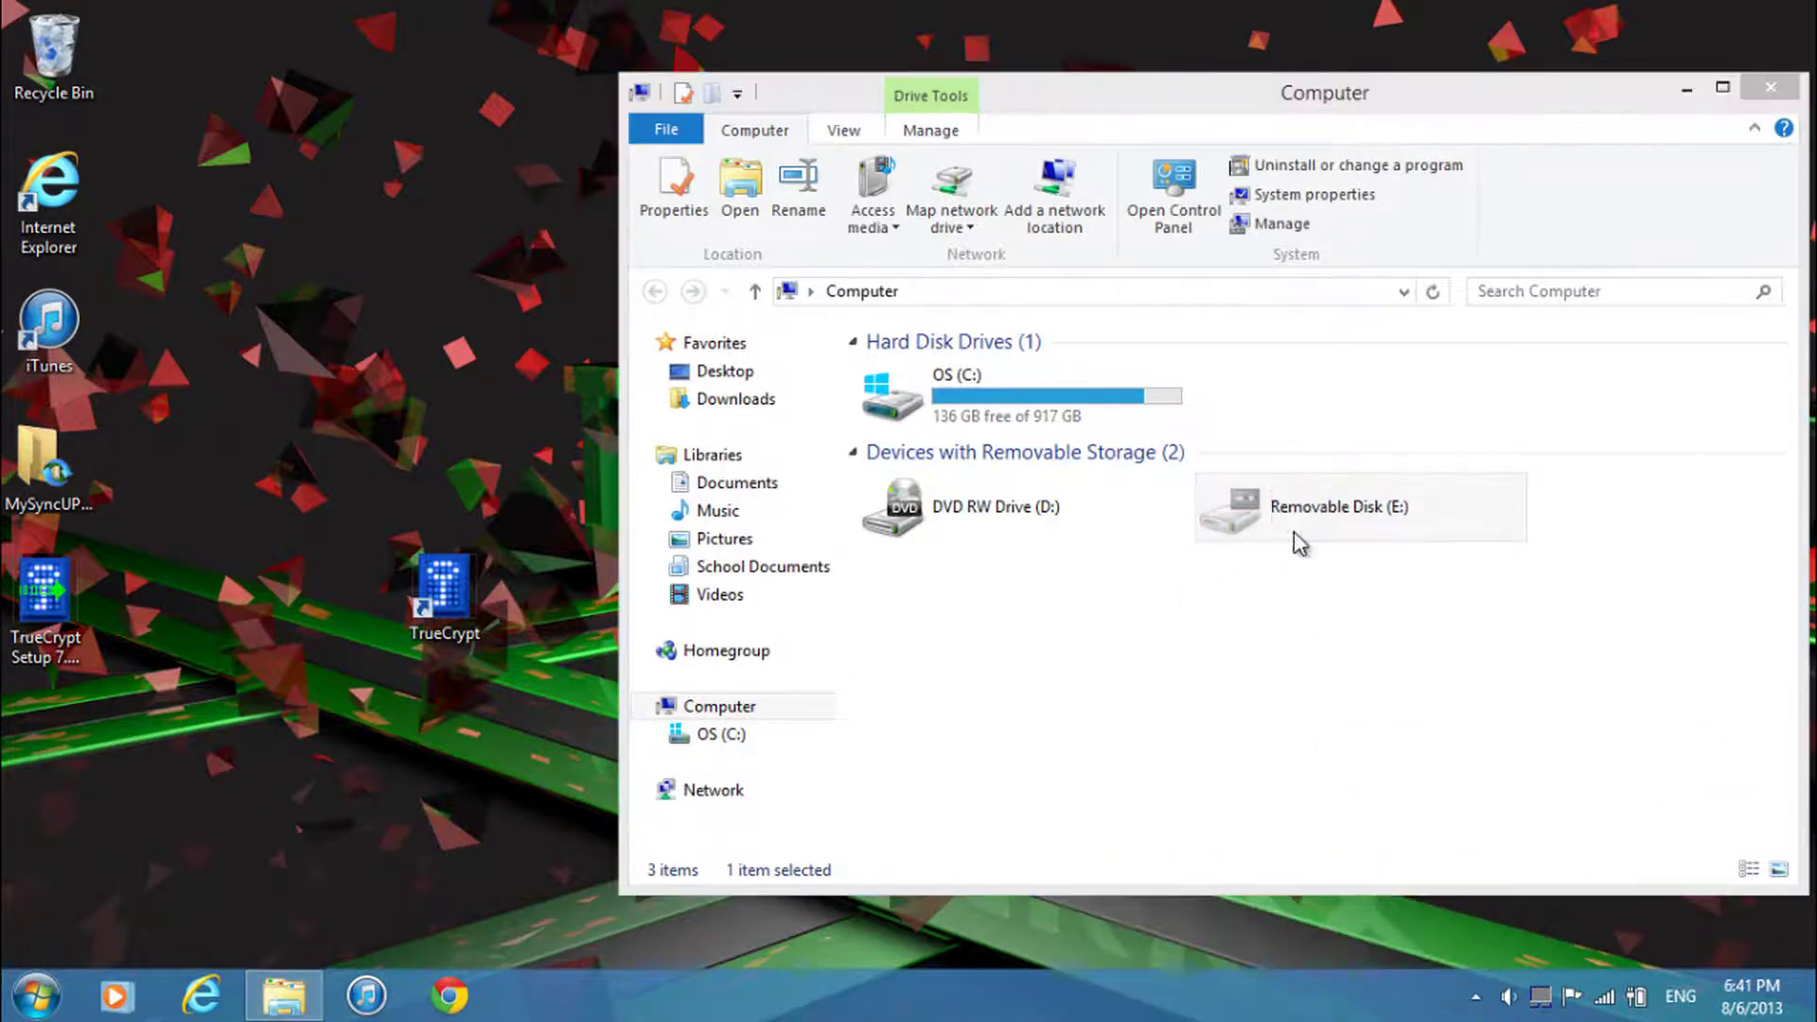
click(1789, 83)
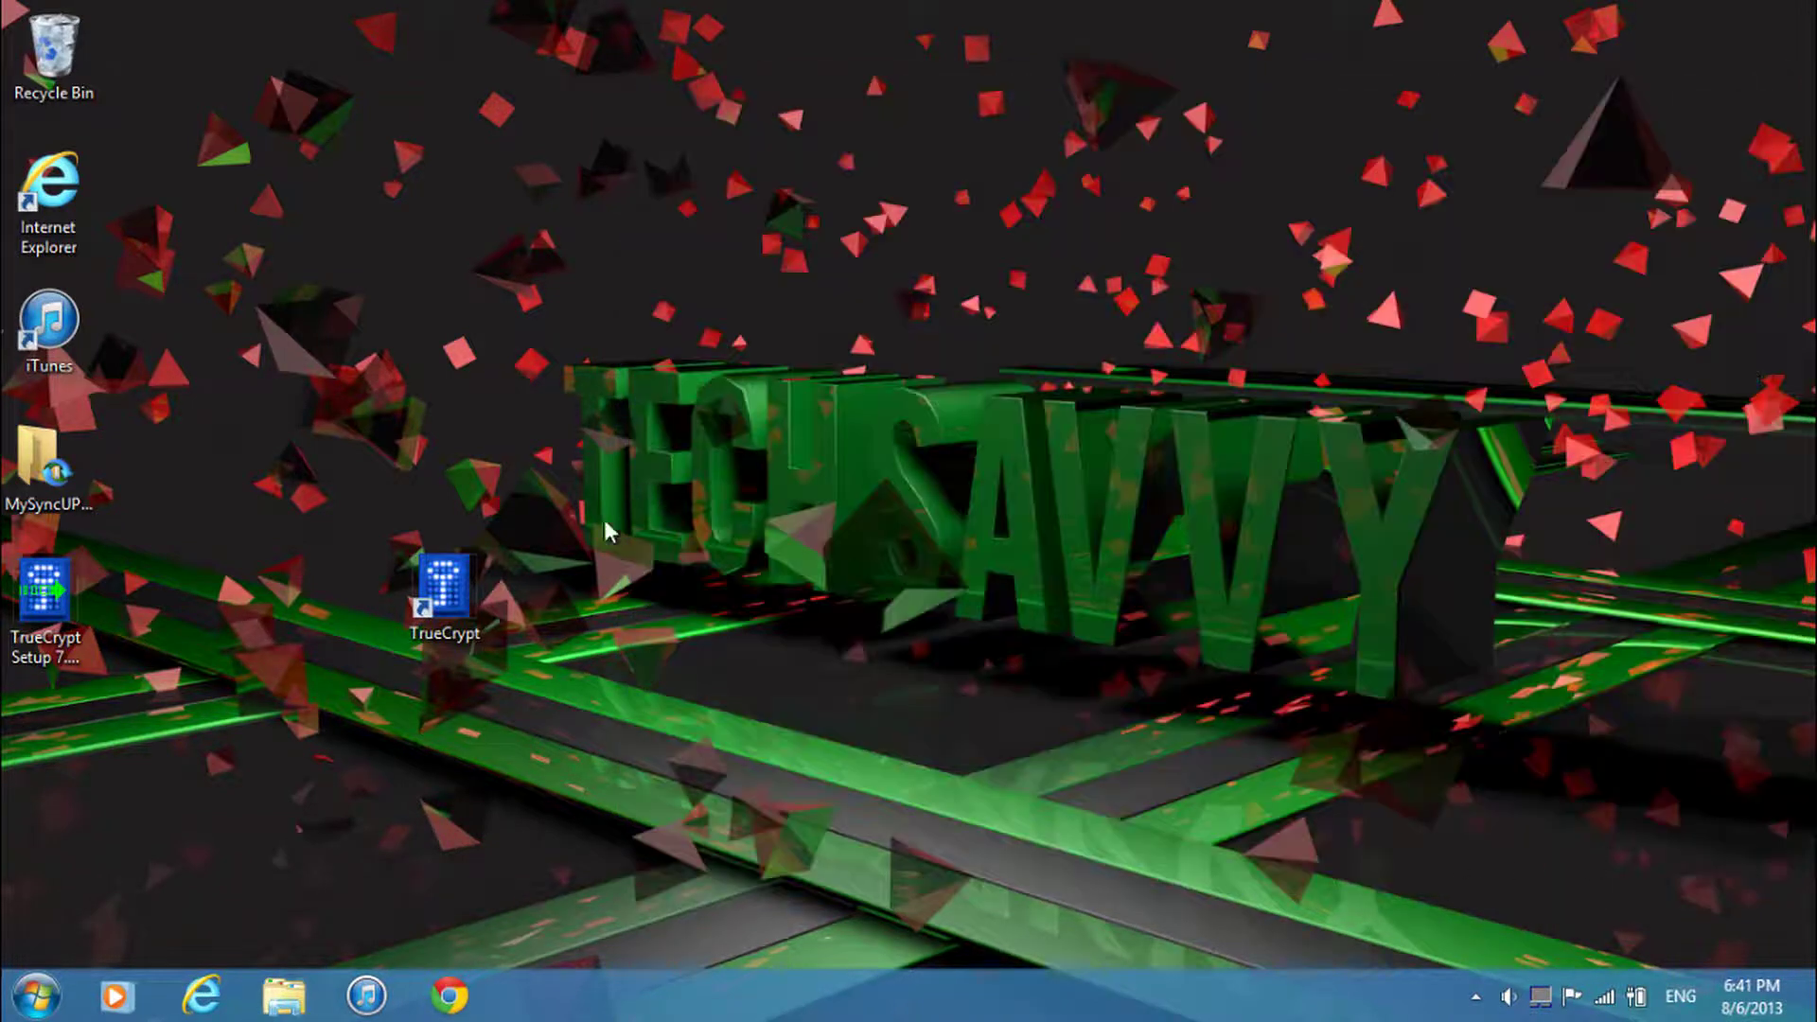
drag(442, 589, 34, 753)
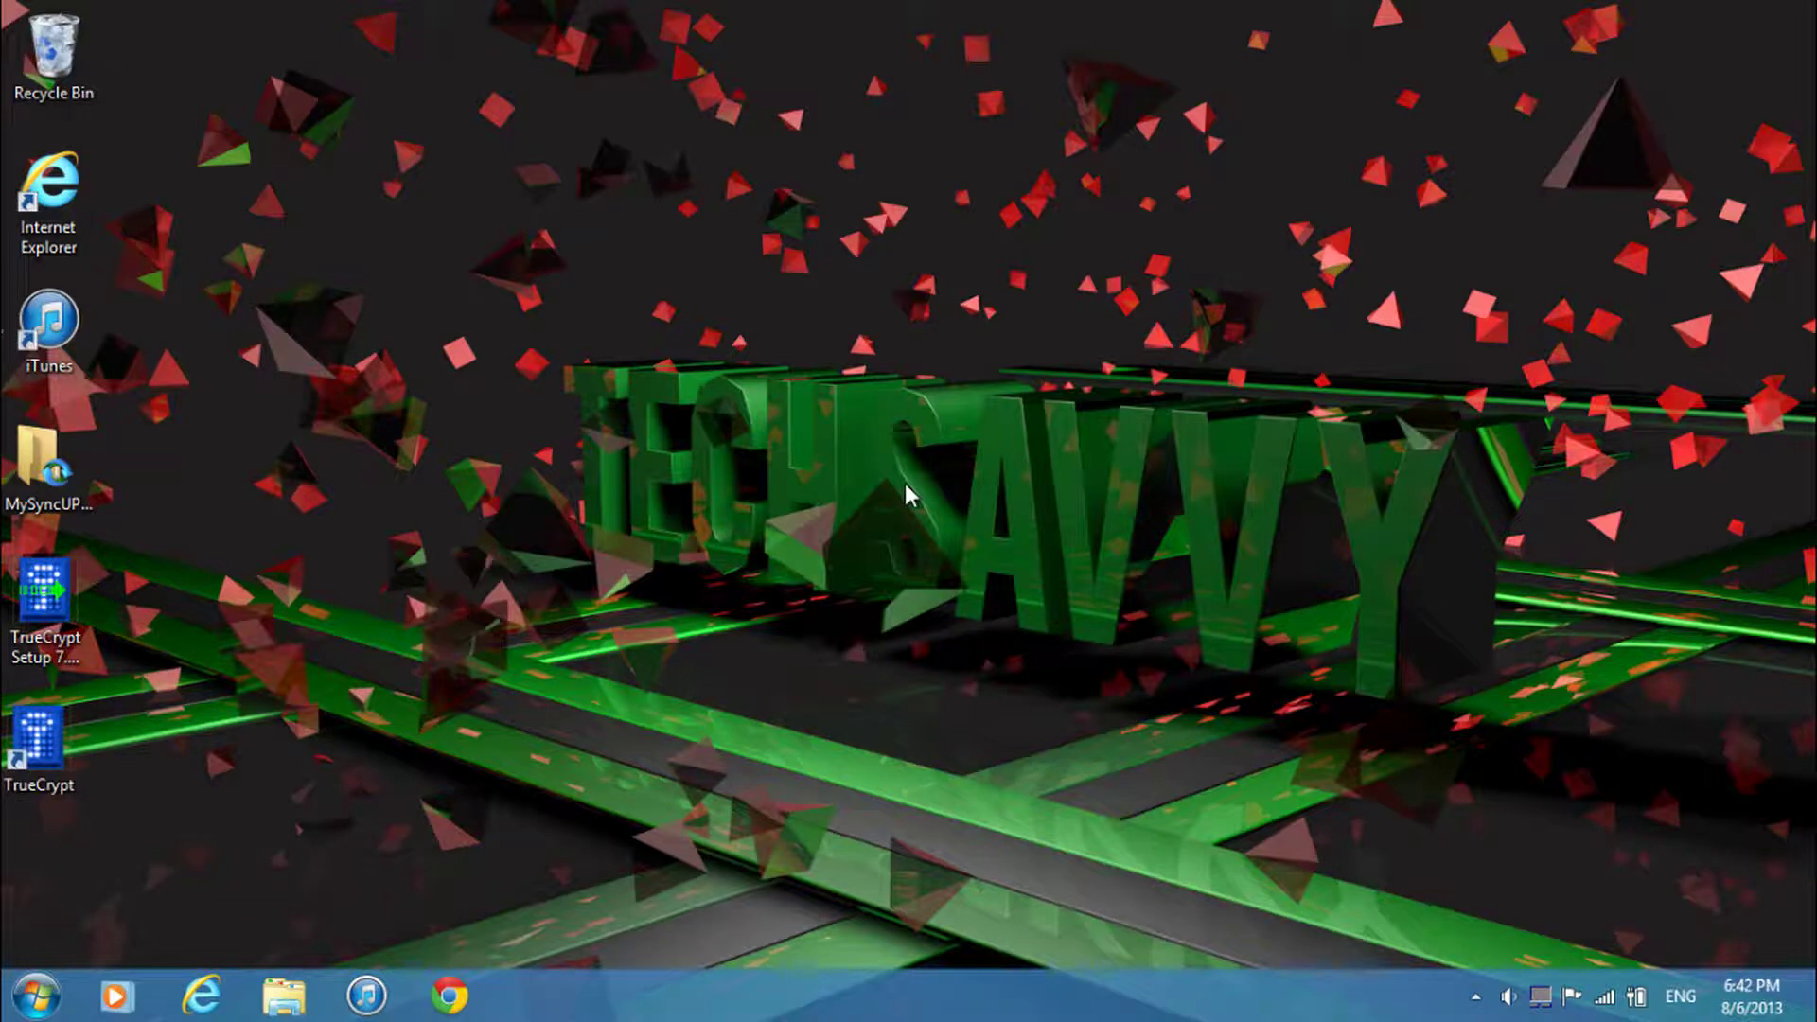